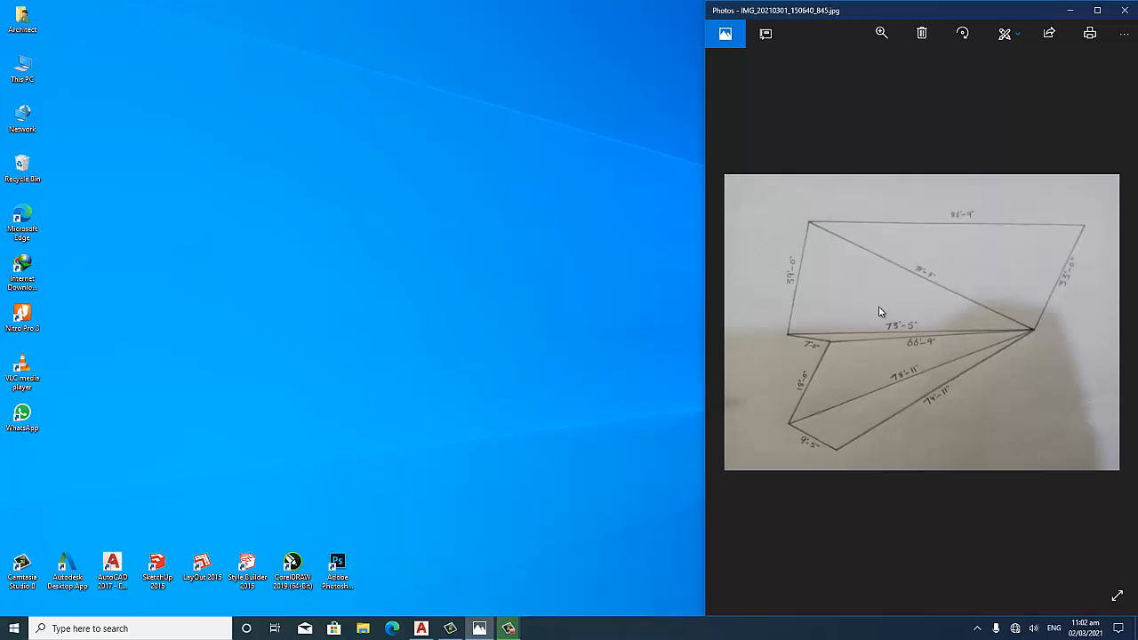
- Switch to AutoCAD and find an empty area of the open drawing for the plot outline
left_click(420, 628)
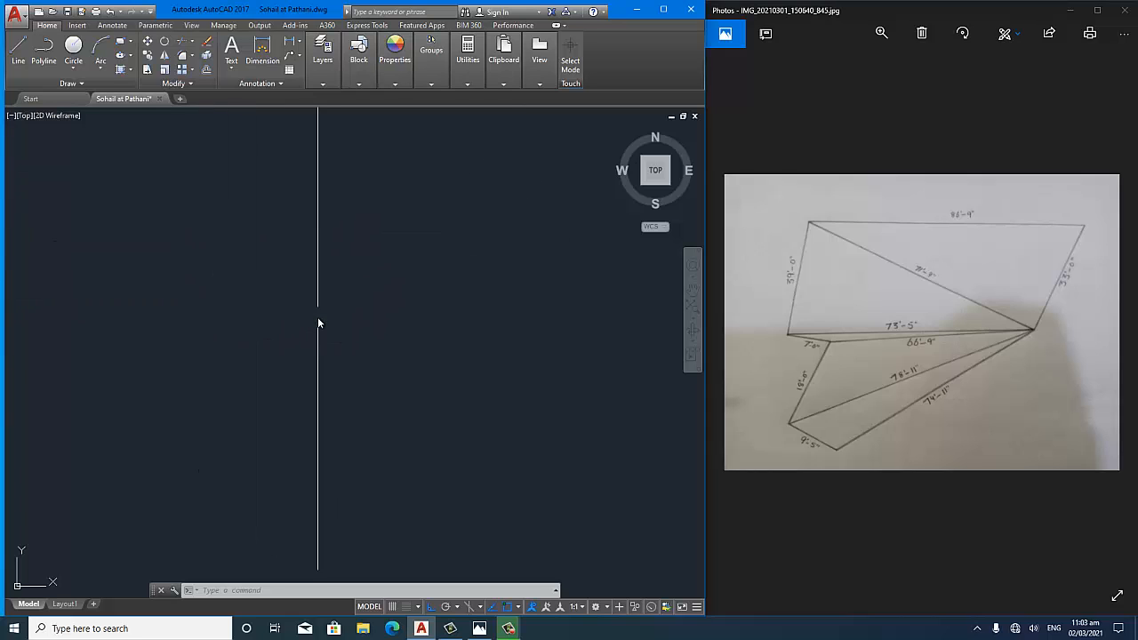
scroll(320, 338, "down", 4)
scroll(494, 357, "down", 5)
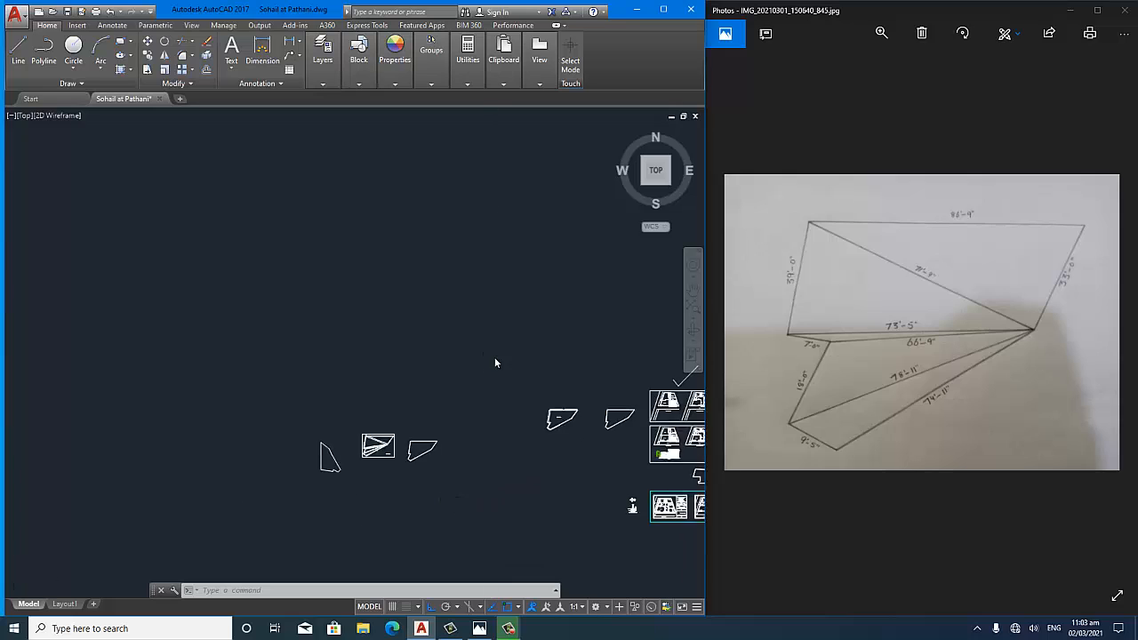
mouse_move(625, 441)
middle_mouse_down()
mouse_move(513, 401)
mouse_move(411, 395)
middle_mouse_up()
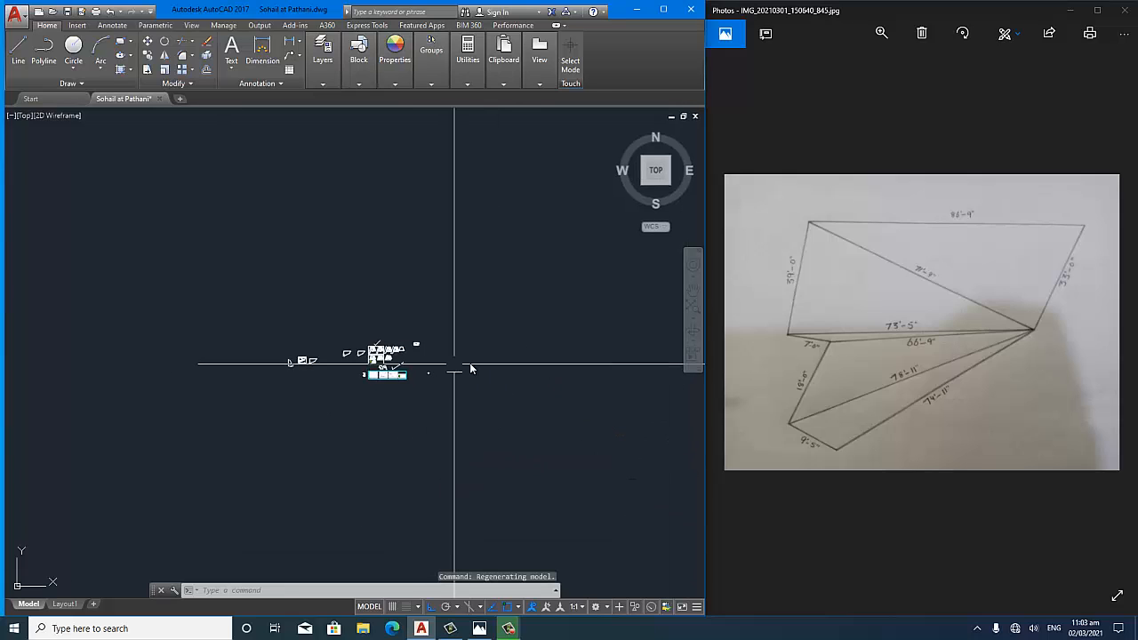
scroll(478, 367, "up", 4)
scroll(558, 365, "up", 4)
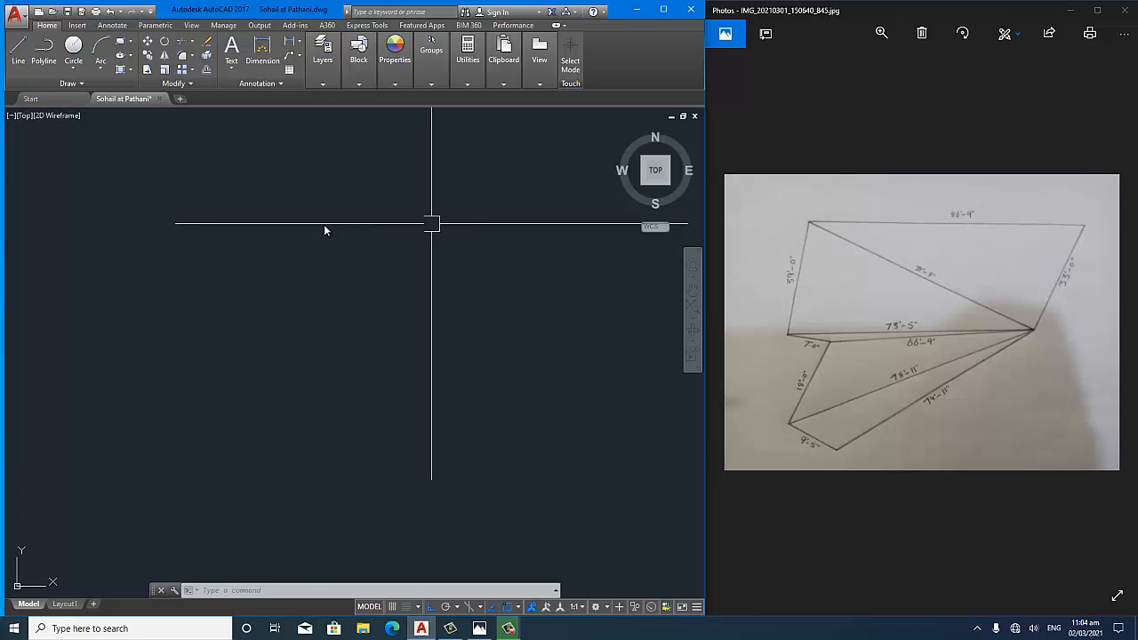
- Draw a horizontal line 86'-9" long in the empty area as the plot's top edge
left_click(286, 235)
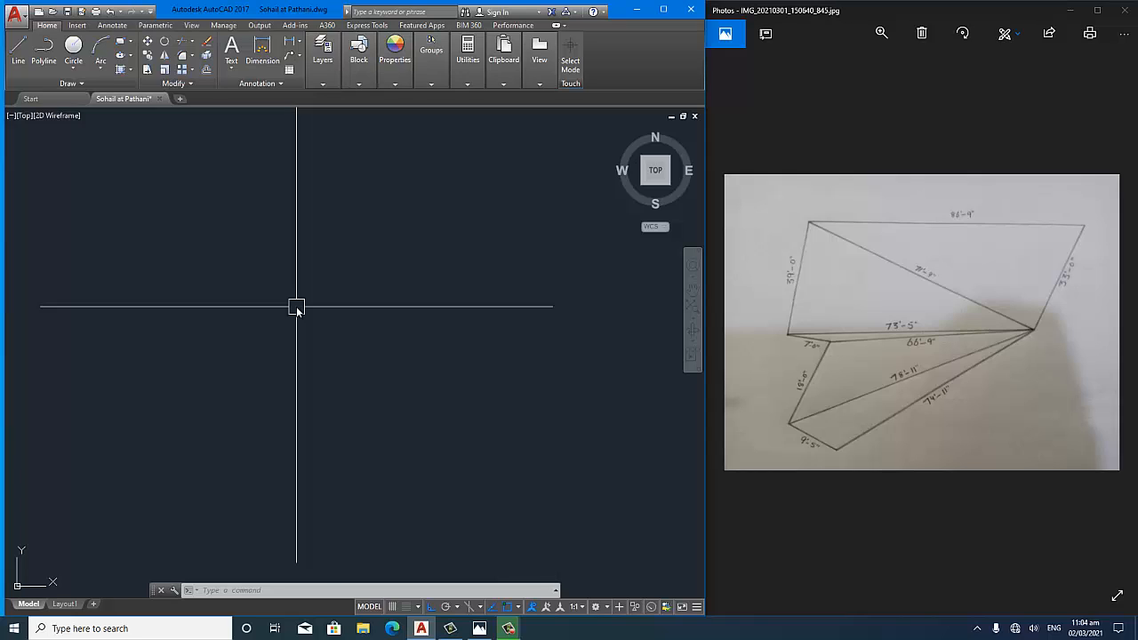
type("l")
key("Return")
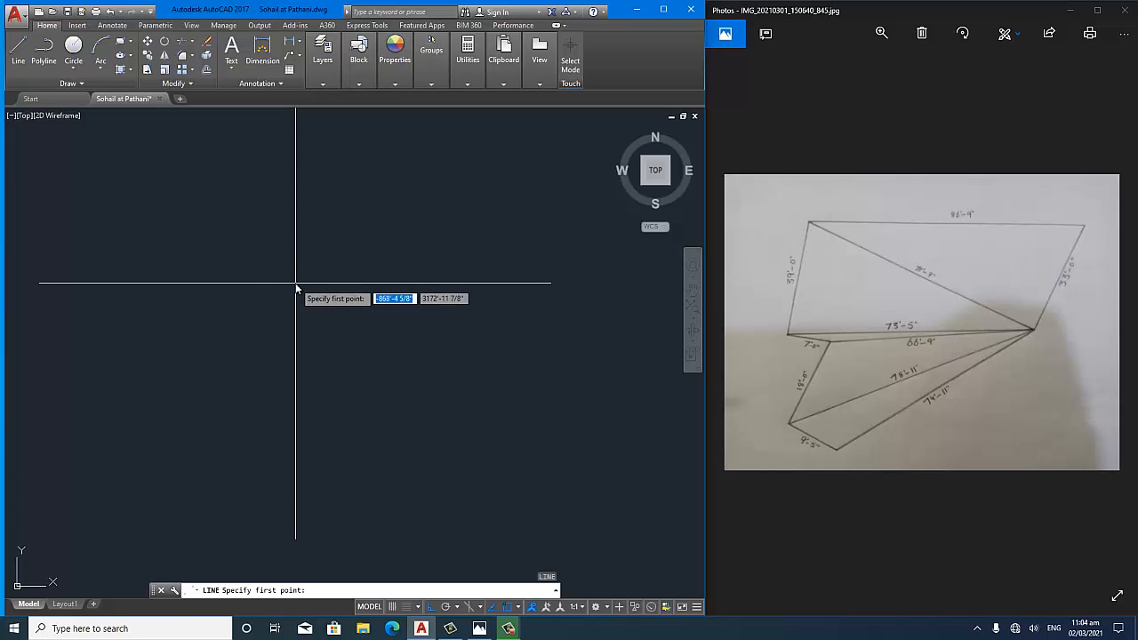
left_click(217, 254)
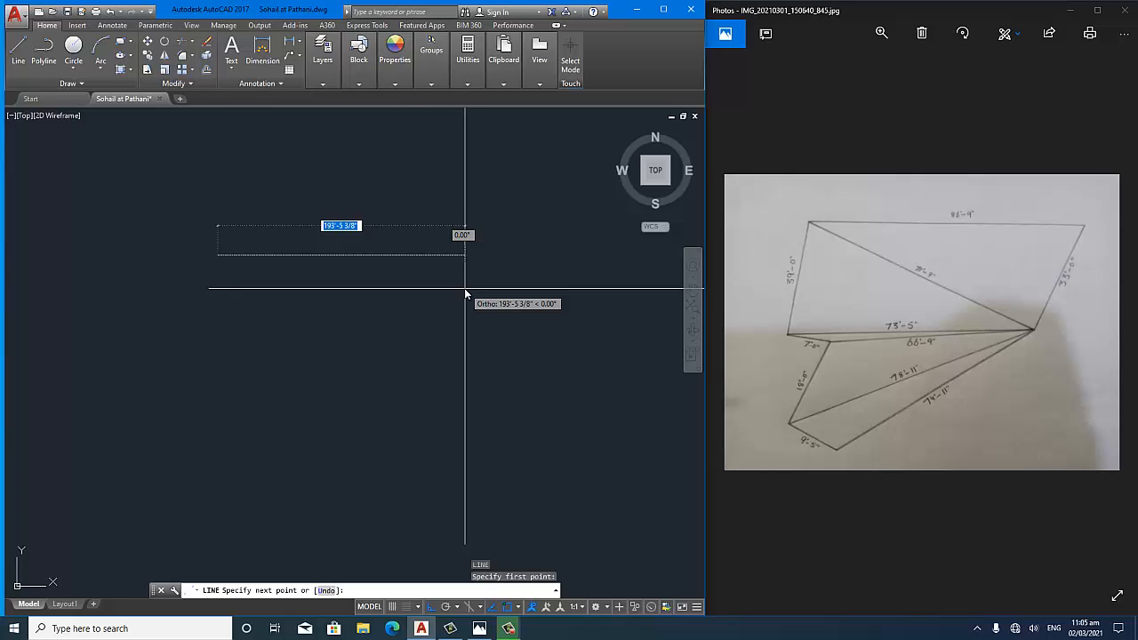
type("86'-9")
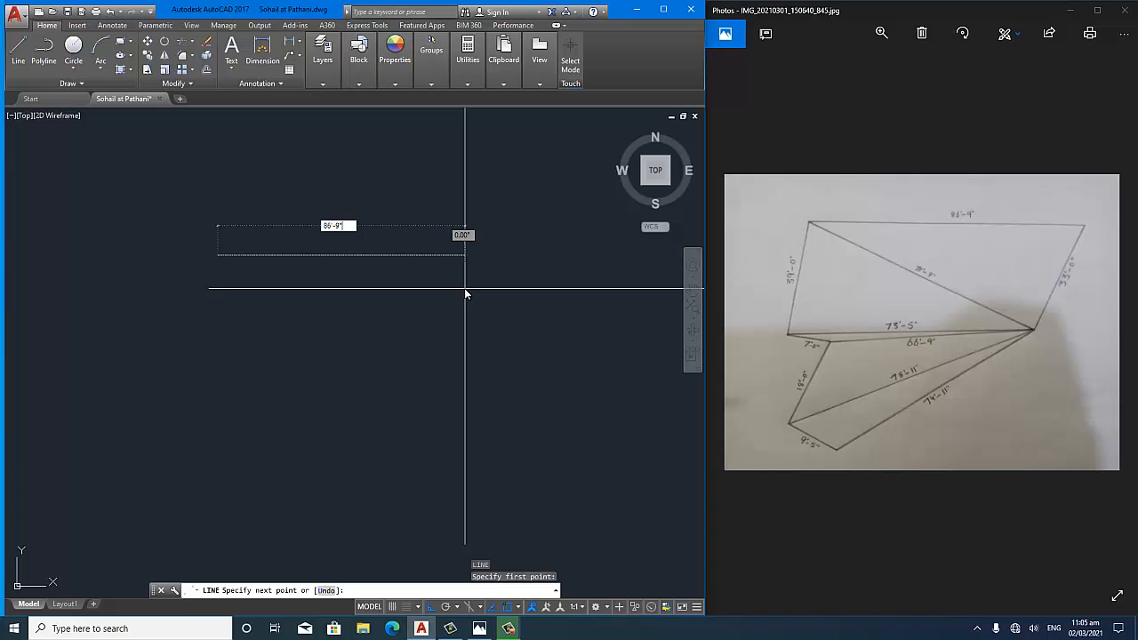
key("Return")
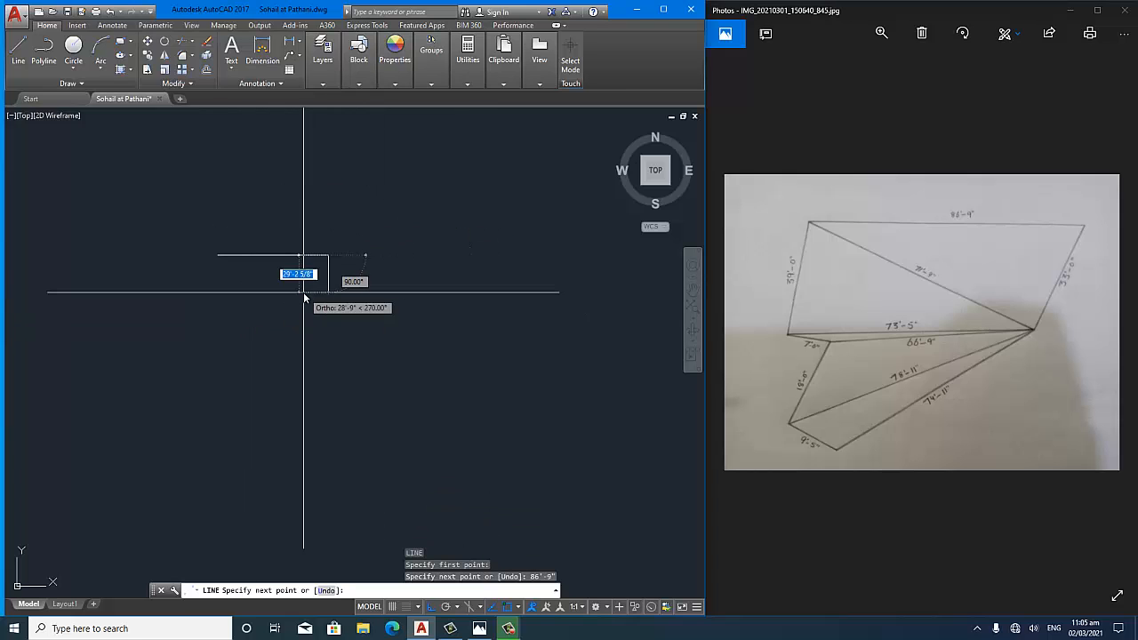
key("Return")
- Draw a circle with a 33' radius centred on the right end of the 86'-9" line
middle_click_drag(198, 276, 227, 269)
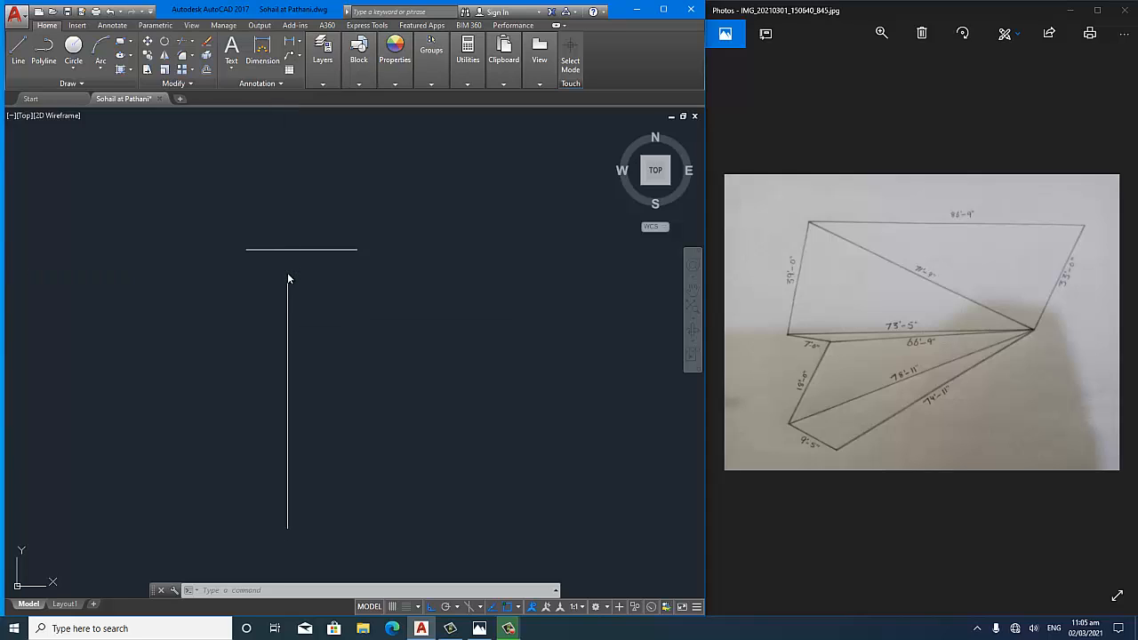
scroll(309, 320, "up", 2)
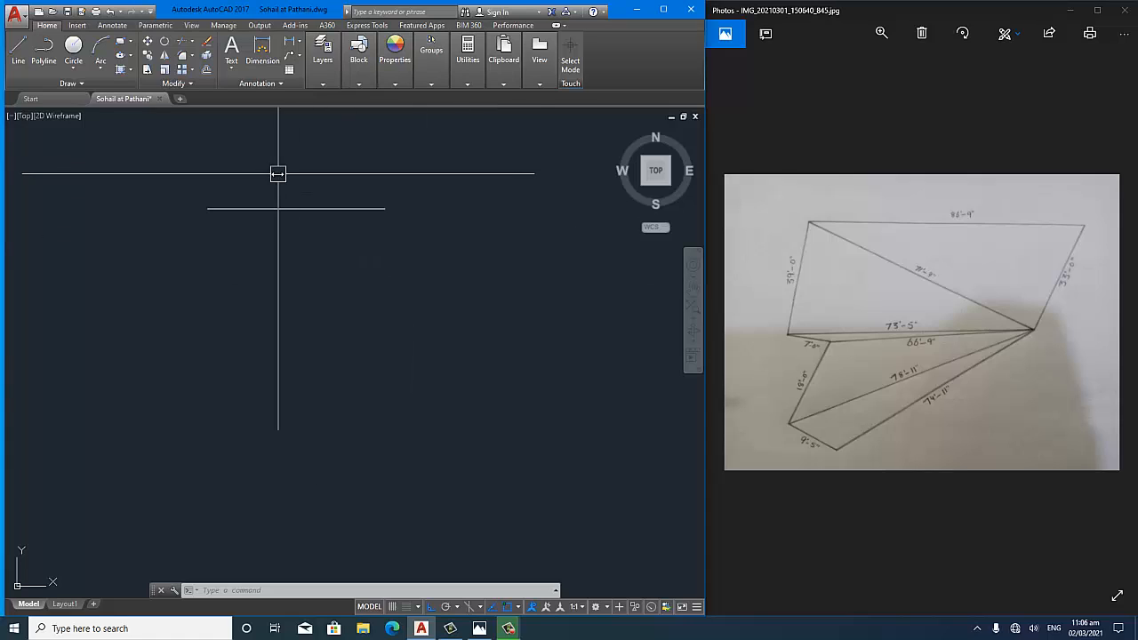
type("c")
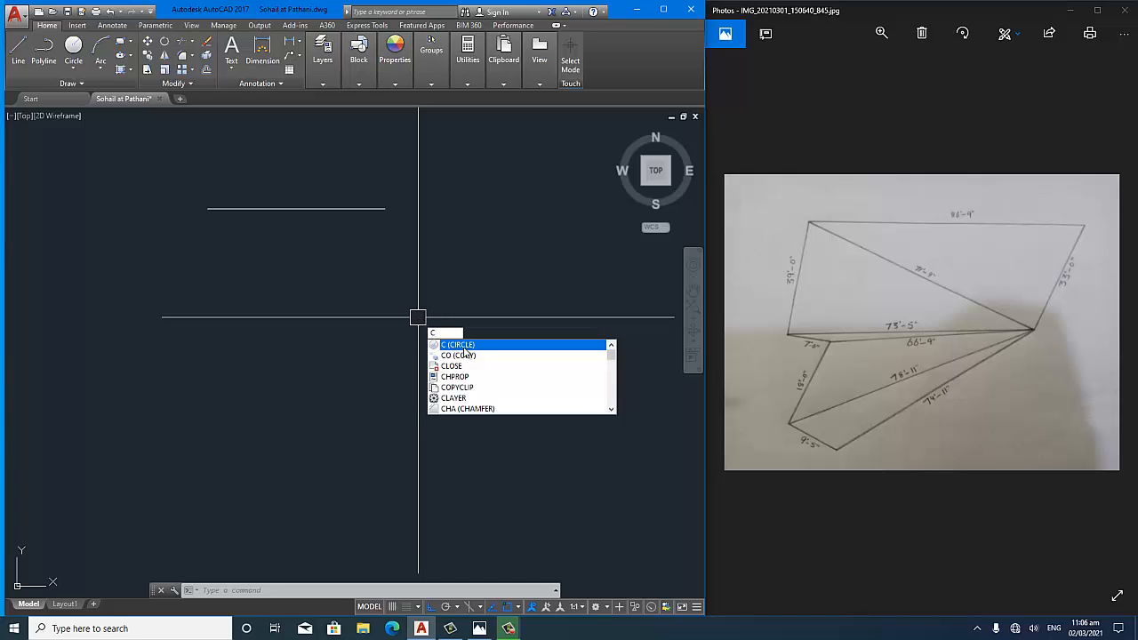
key("Return")
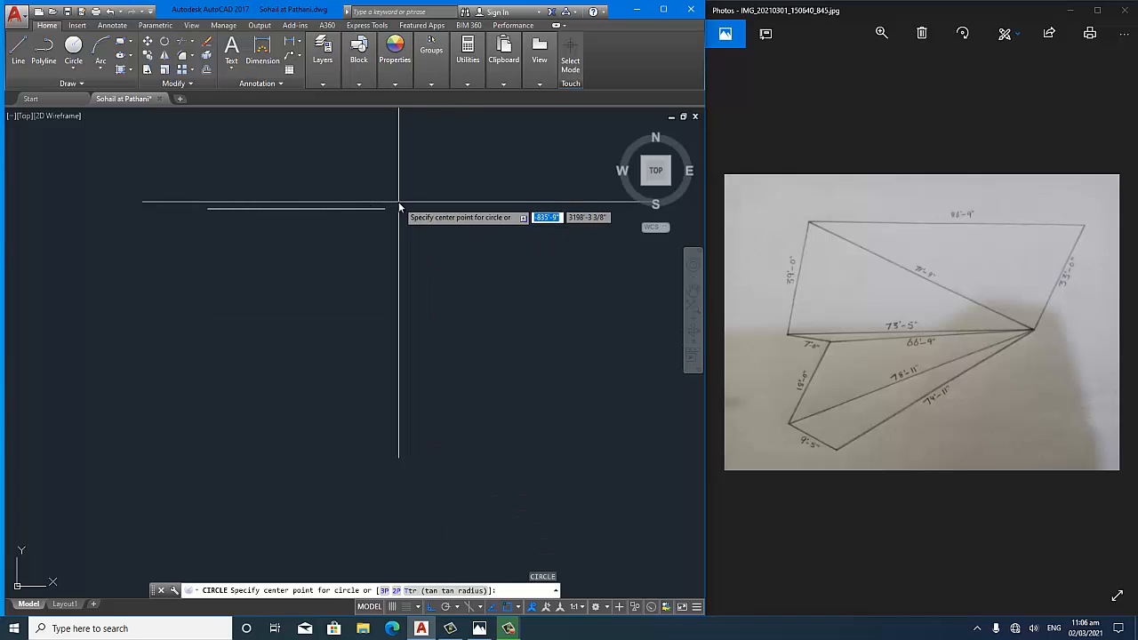
left_click(385, 210)
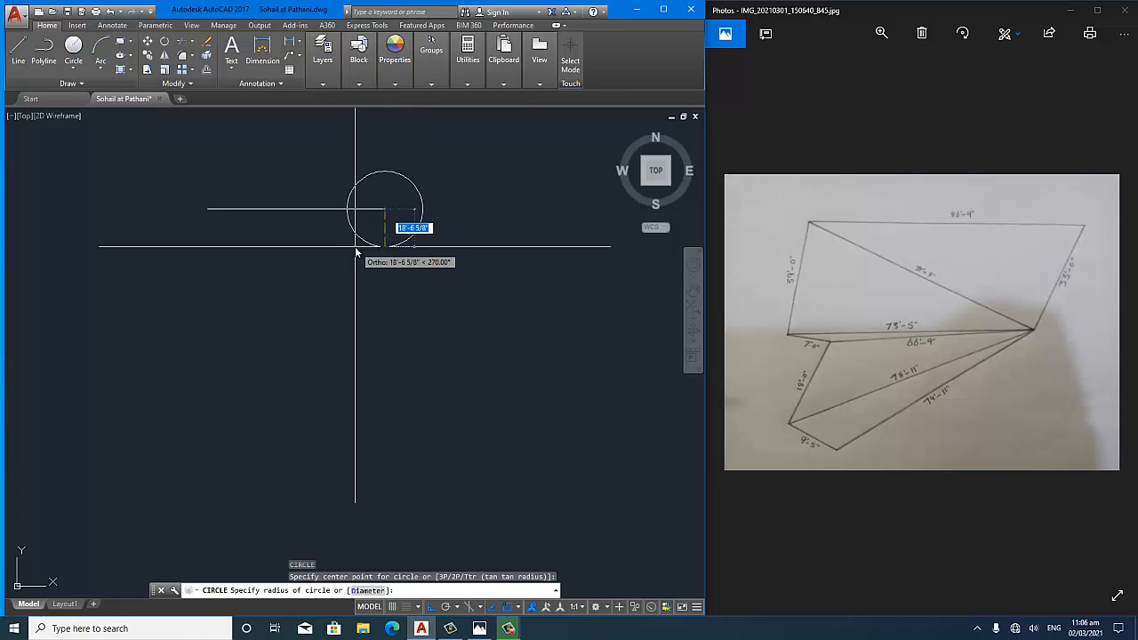
type("33")
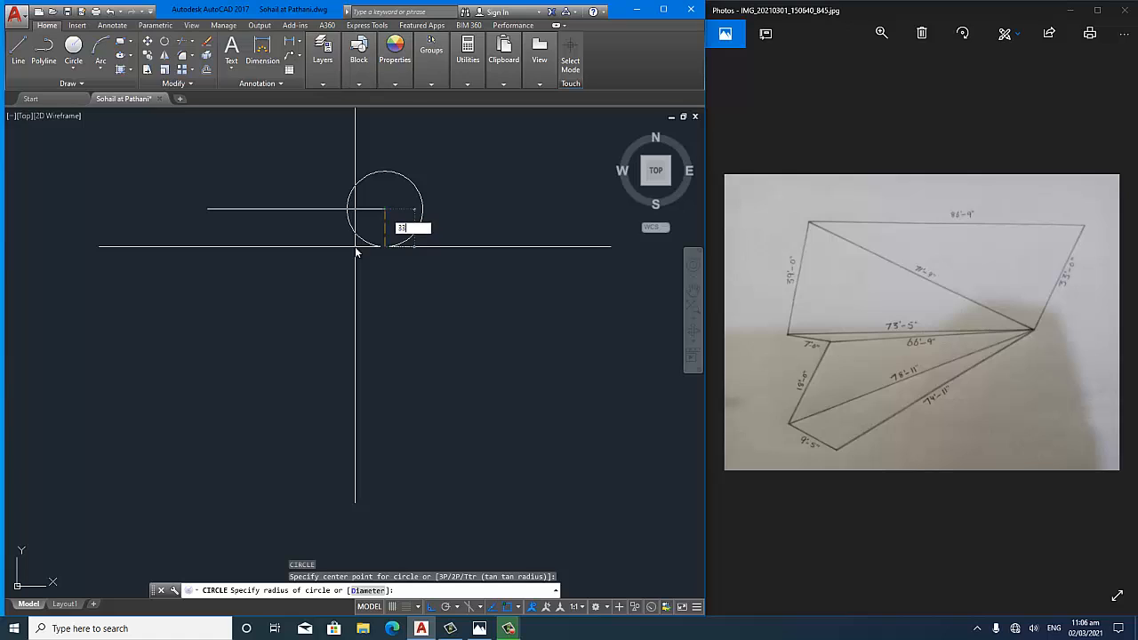
type("'")
key("Return")
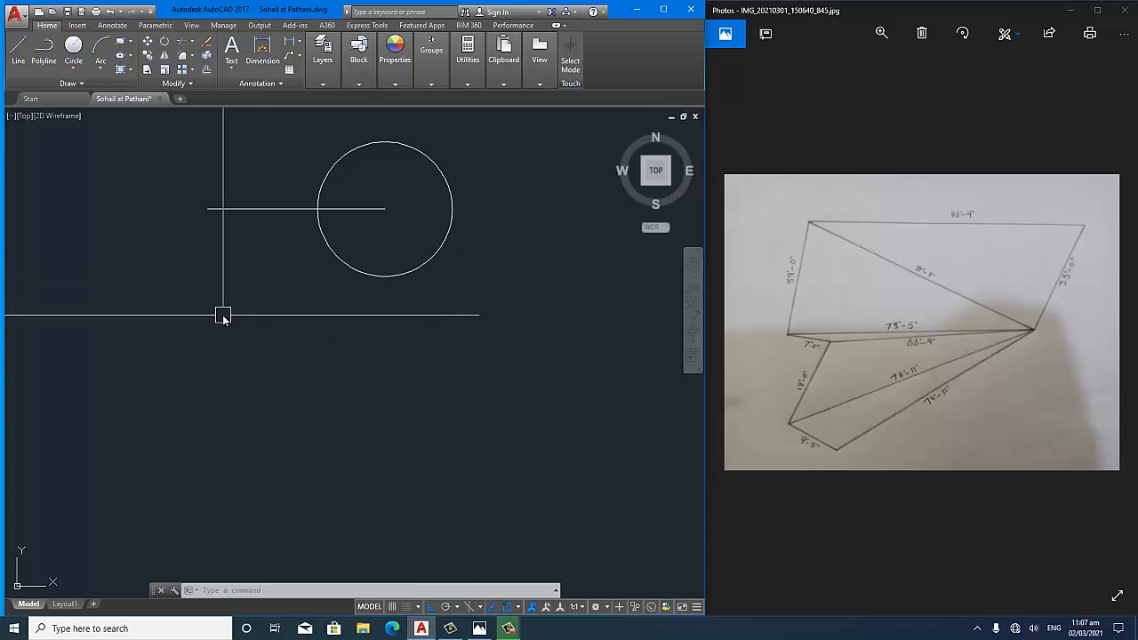
- Draw a circle with a 71'-9" radius centred on the left end of the 86'-9" line
type("c")
key("Return")
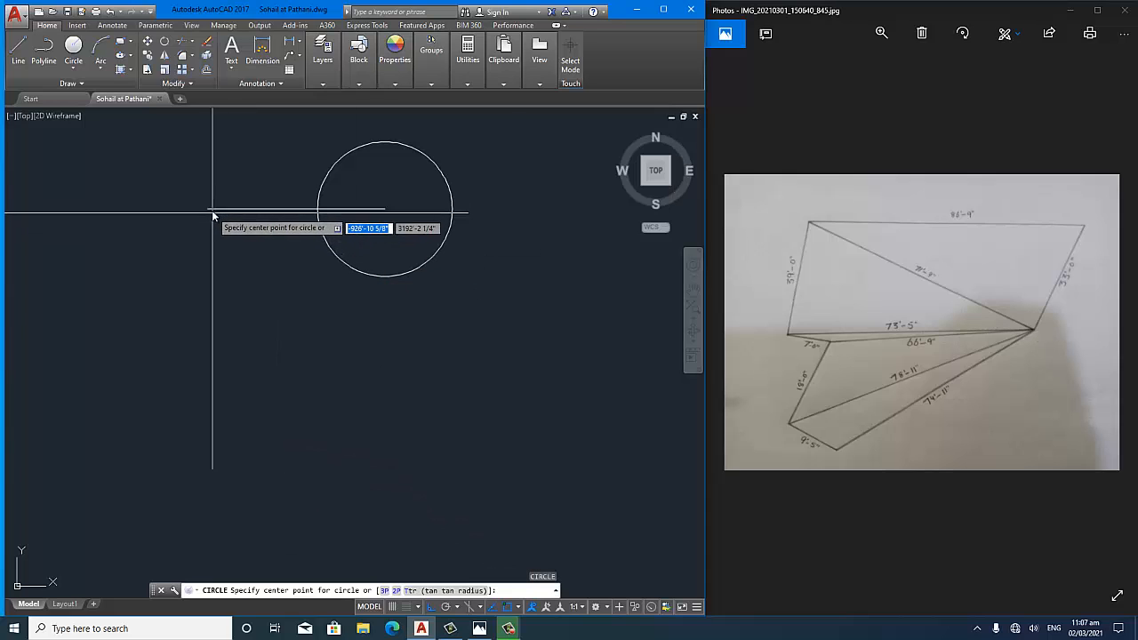
left_click(213, 212)
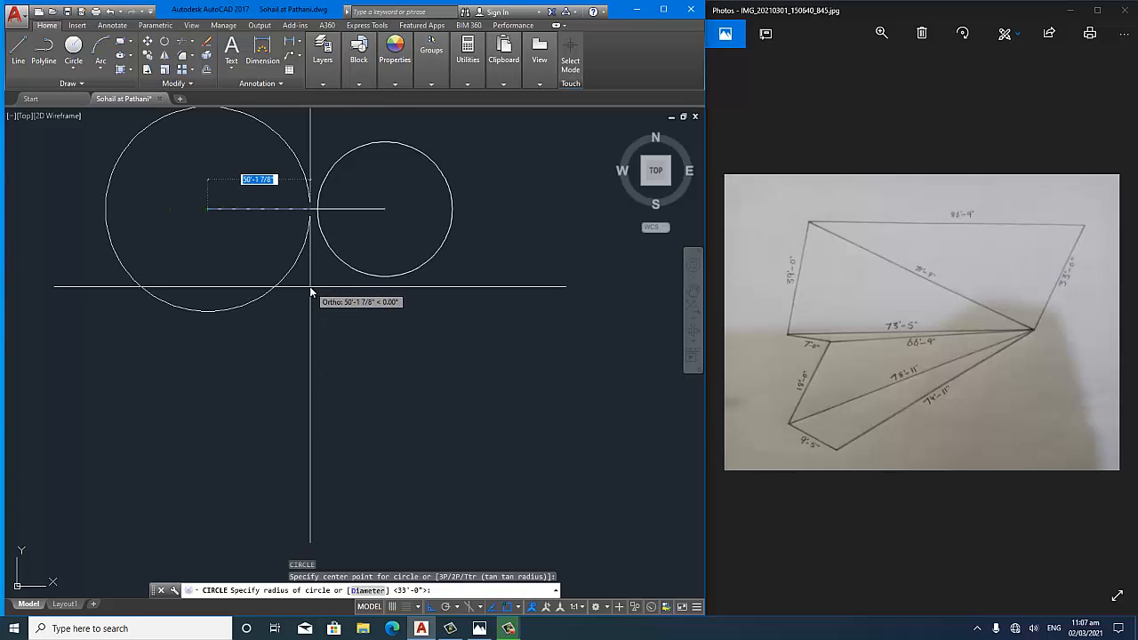
type("71'-")
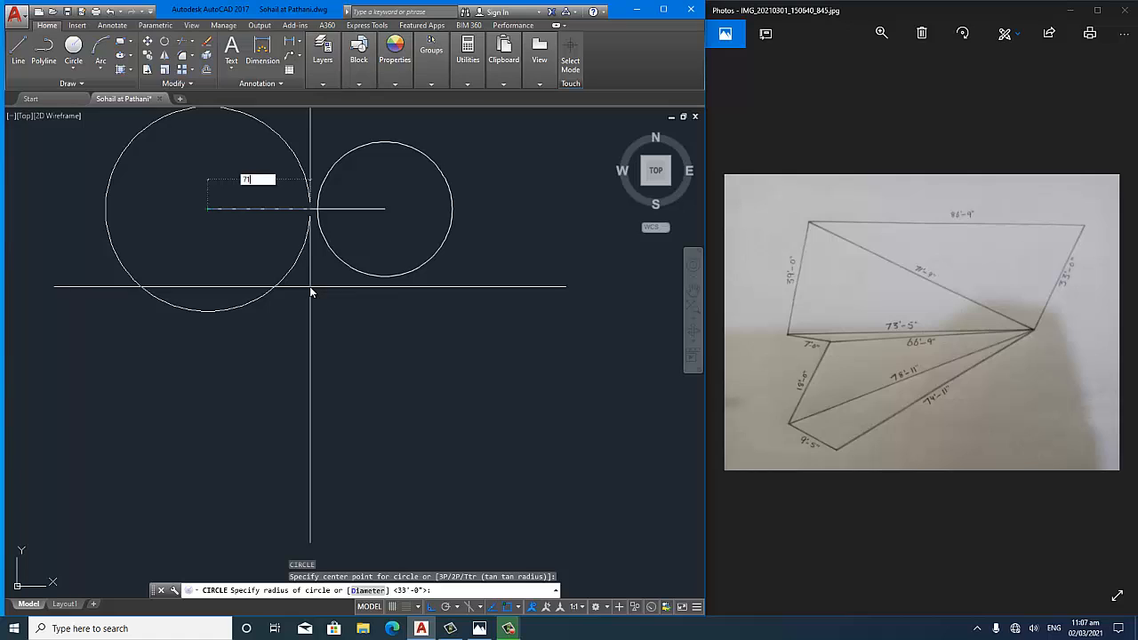
type("9")
key("Return")
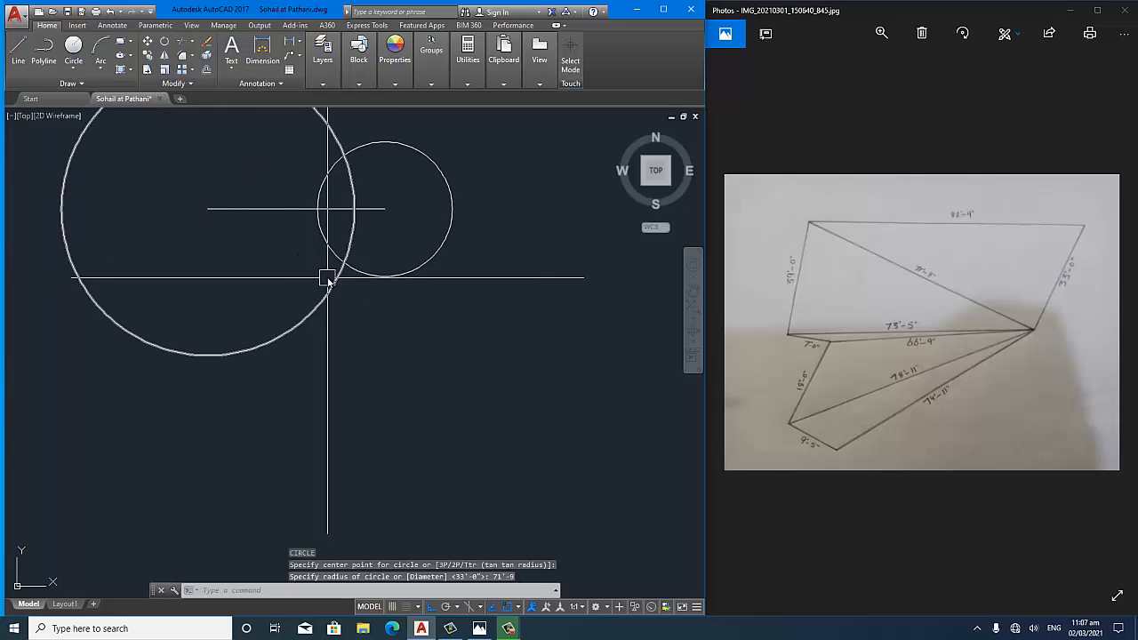
- Draw a line from the right end of the top edge to the lower intersection of the two circles
scroll(341, 262, "up", 2)
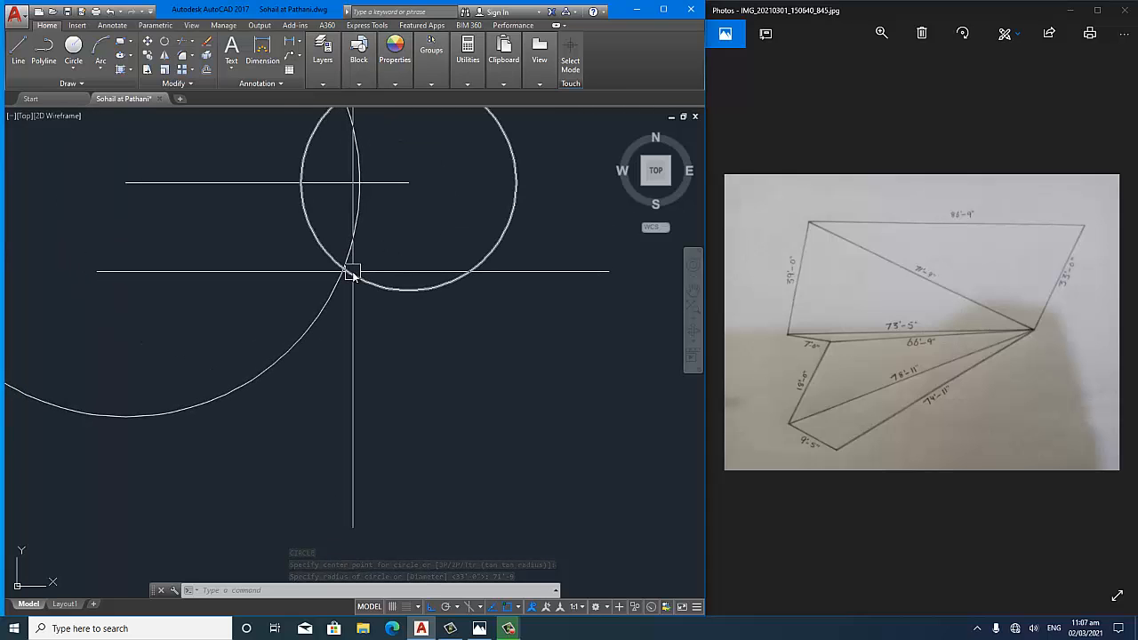
type("l")
key("Return")
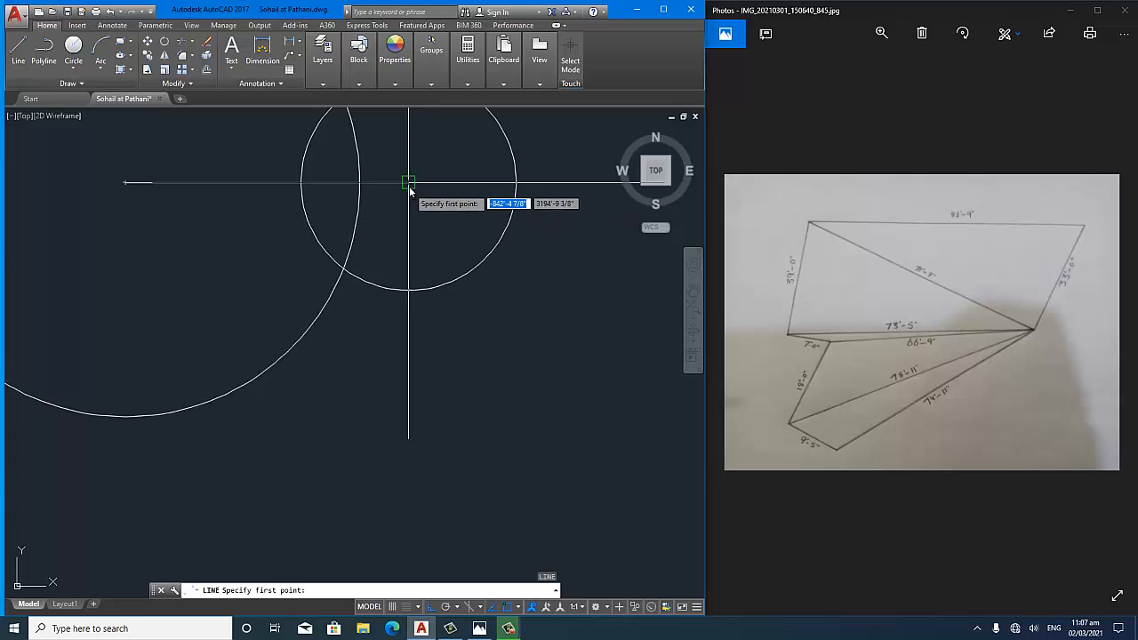
left_click(409, 182)
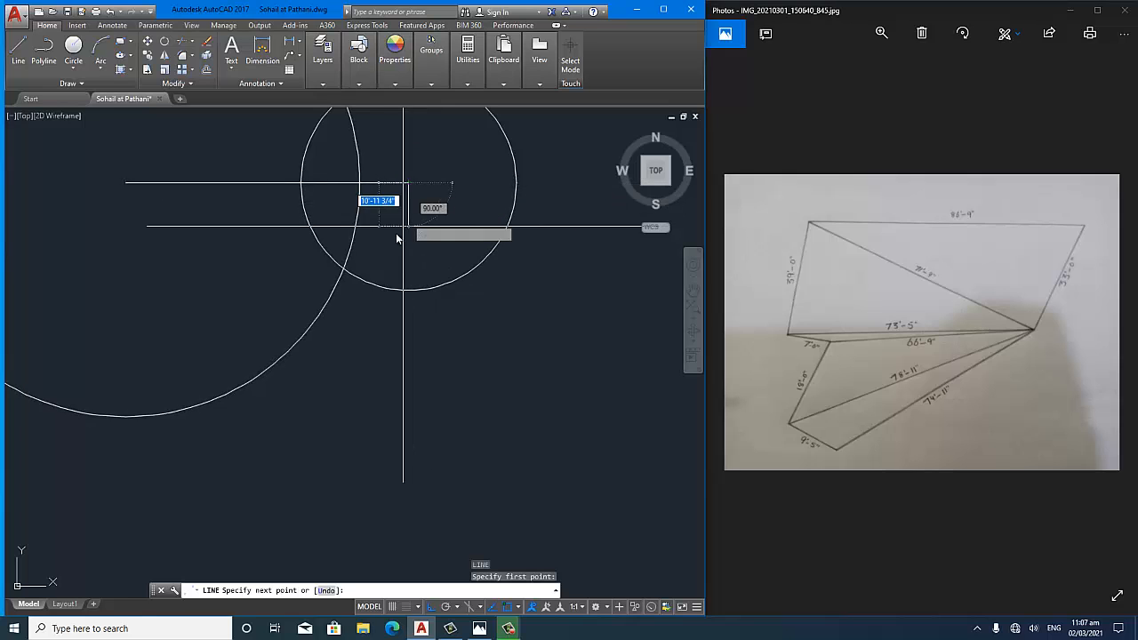
left_click(346, 267)
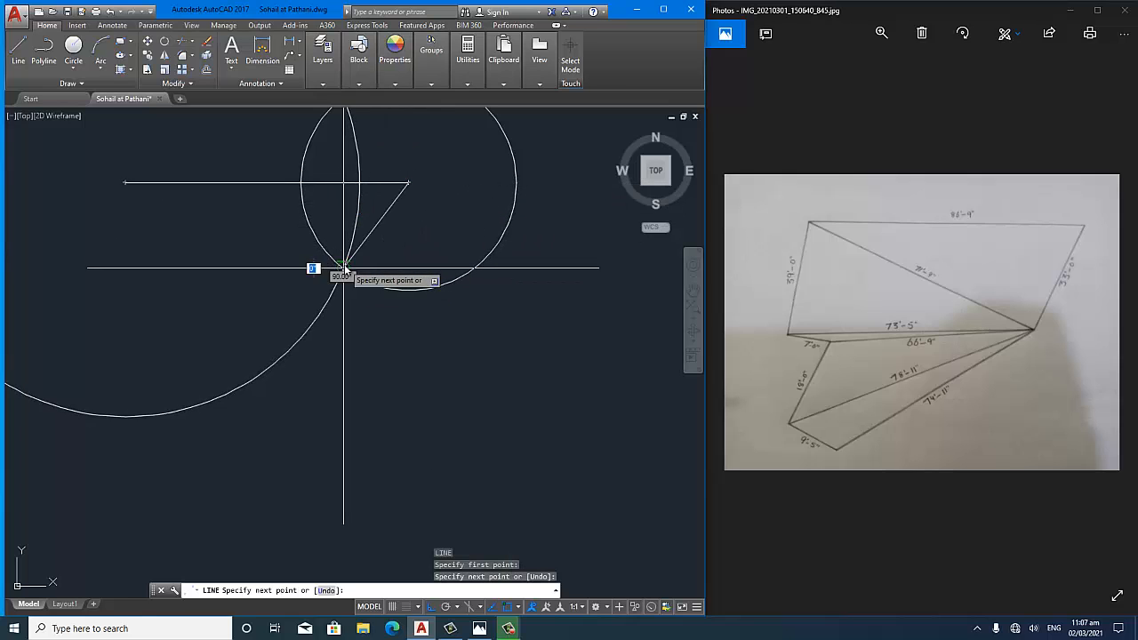
key("Return")
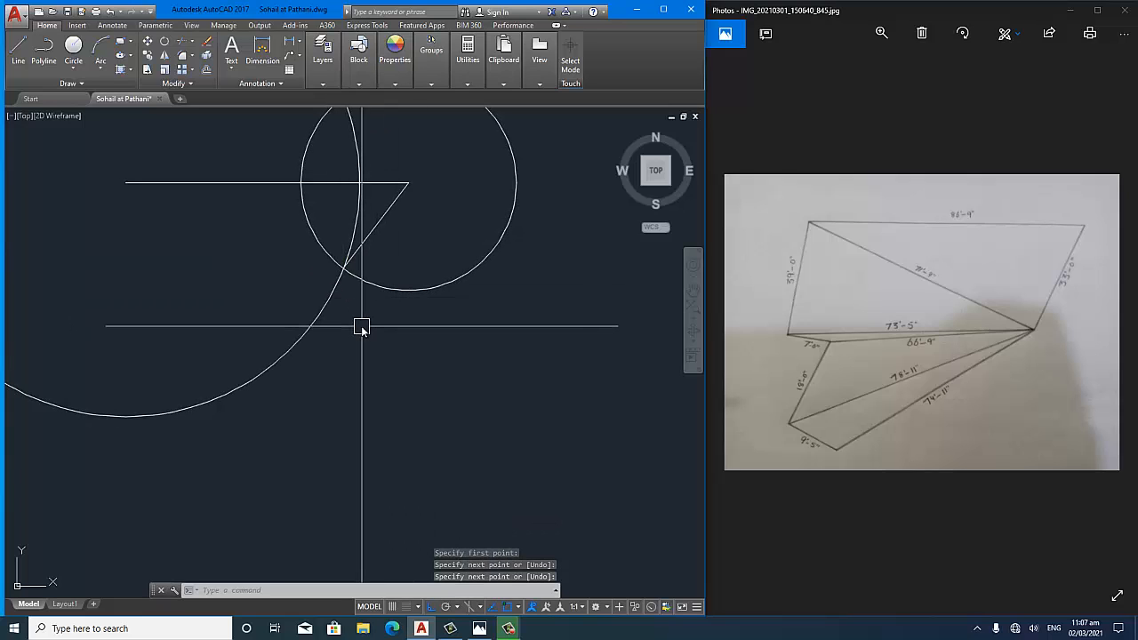
- Erase both construction circles, keeping the top edge and the slanted right side
type("c")
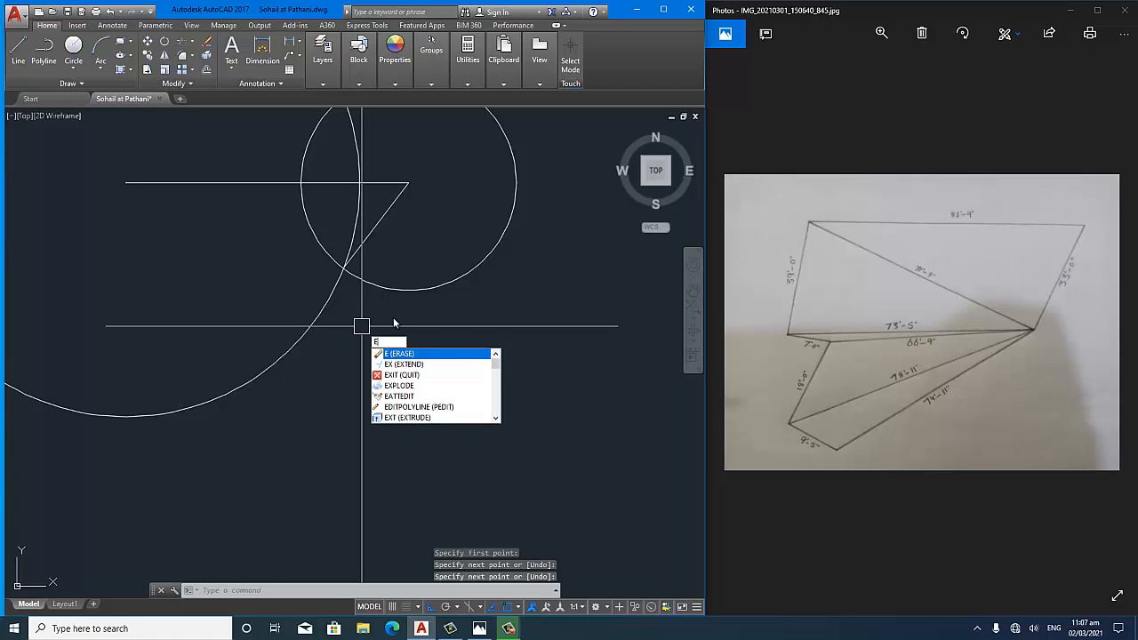
key("Return")
left_click(393, 295)
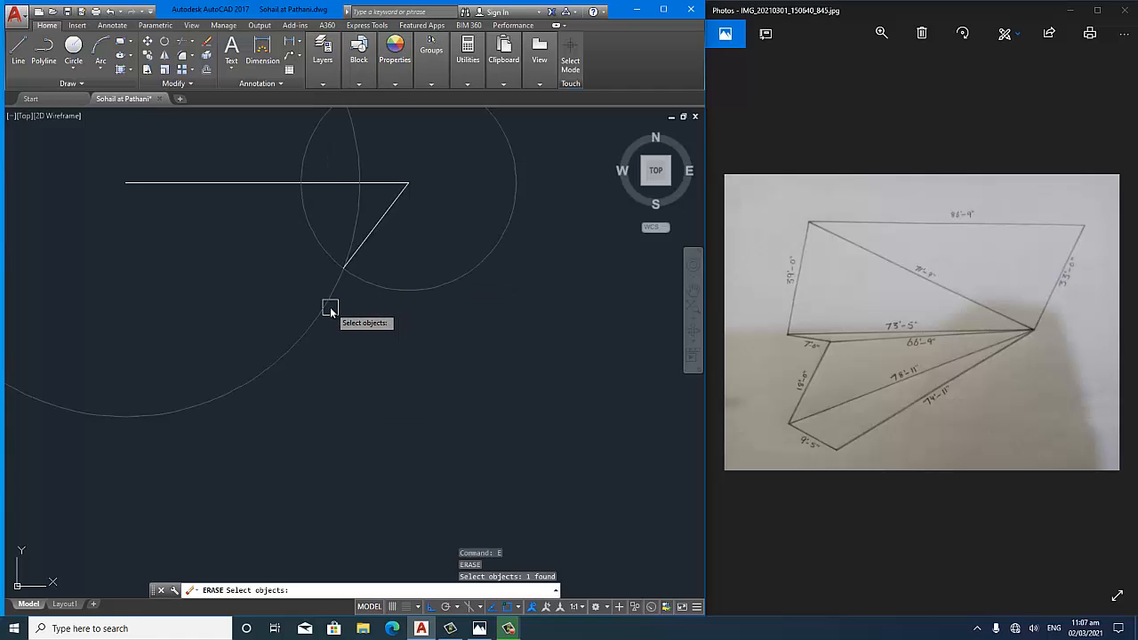
left_click(330, 307)
key("Return")
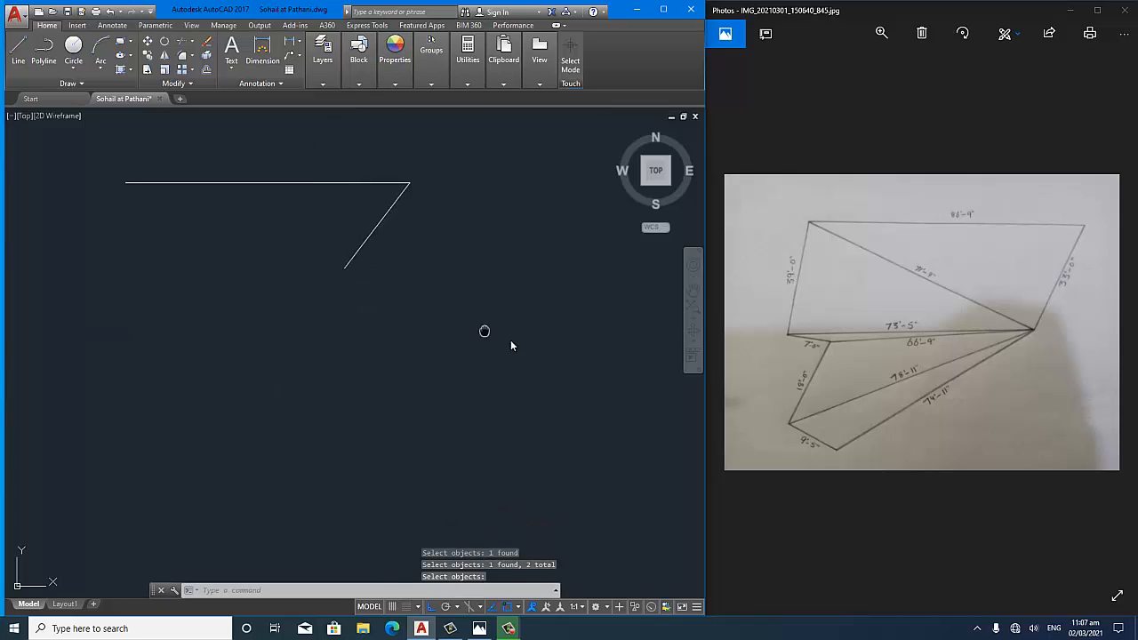
- Draw a circle with a 39' radius centred on the left end of the top edge
middle_click_drag(510, 339, 554, 349)
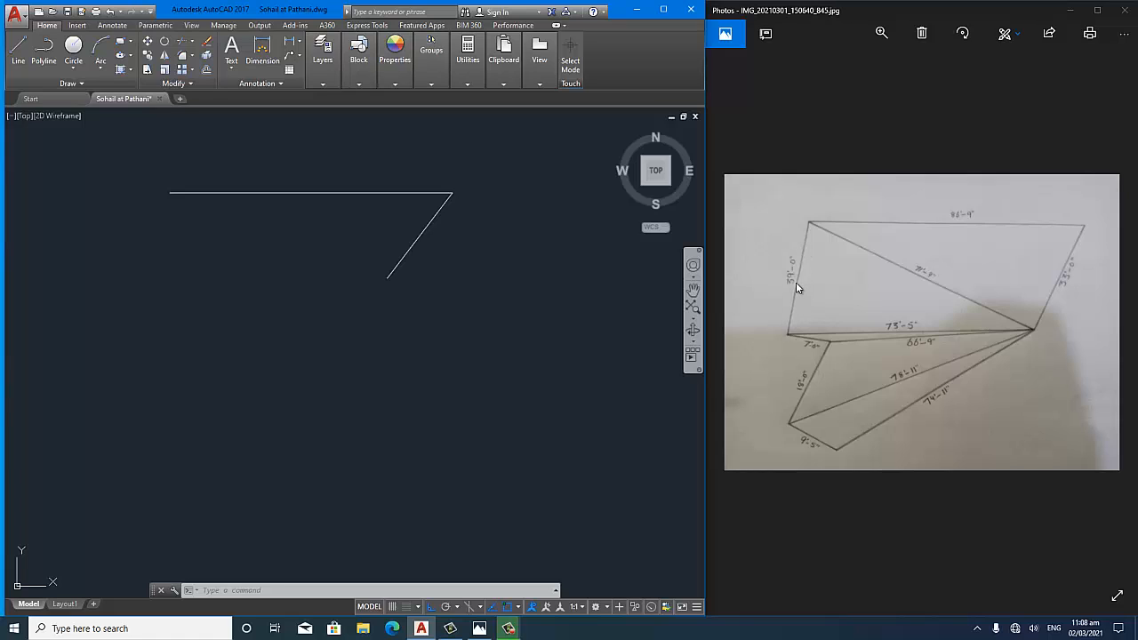
left_click(452, 335)
type("c")
key("Return")
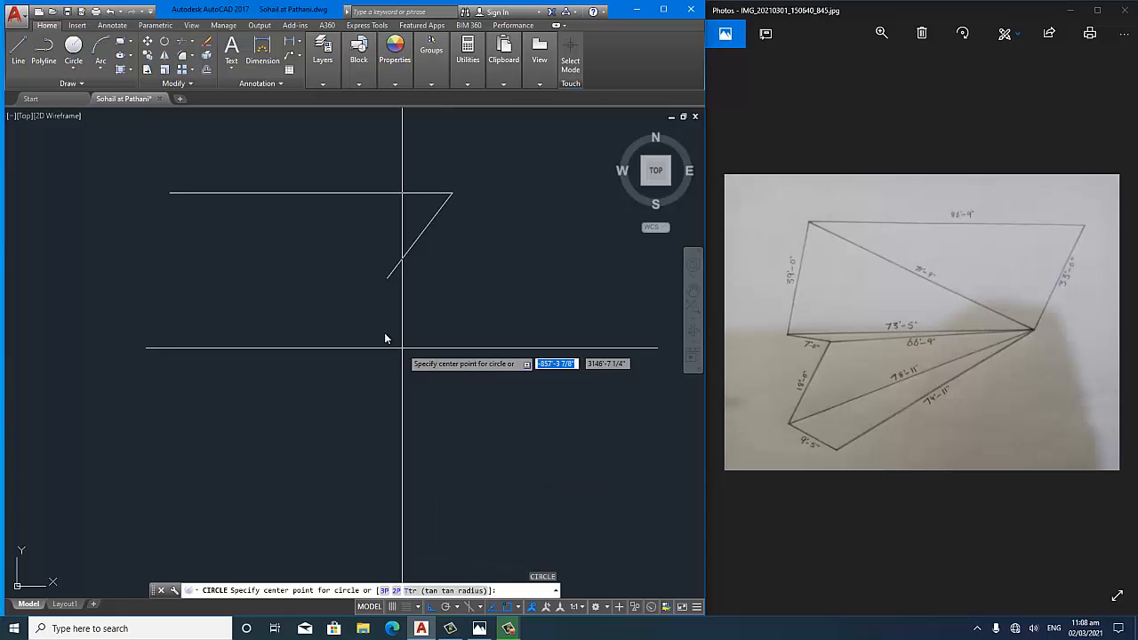
left_click(171, 194)
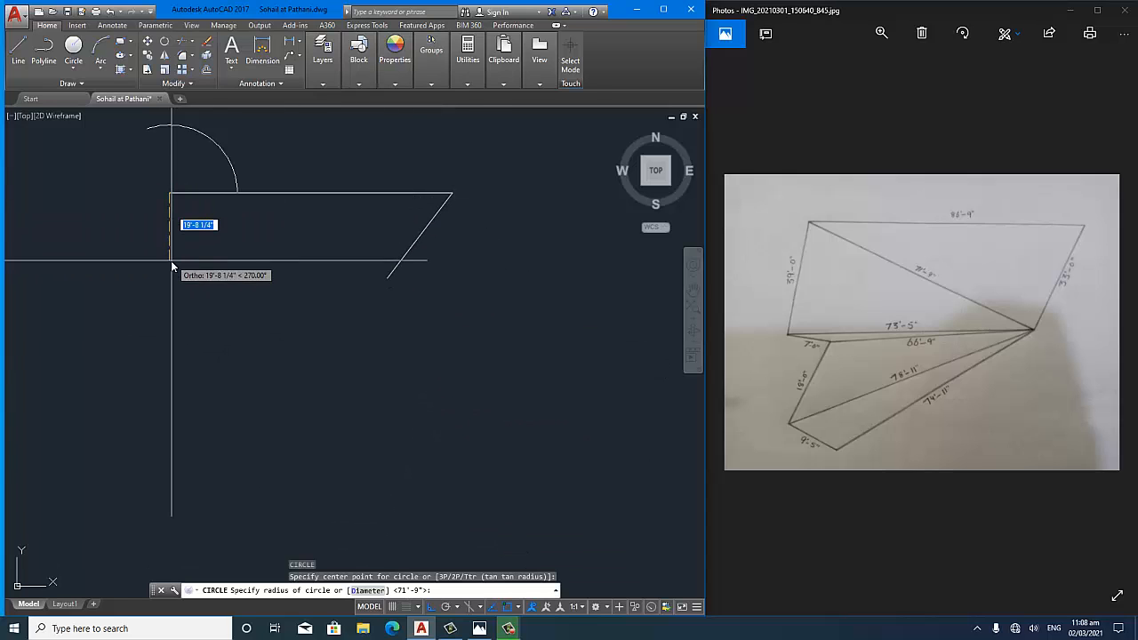
type("39")
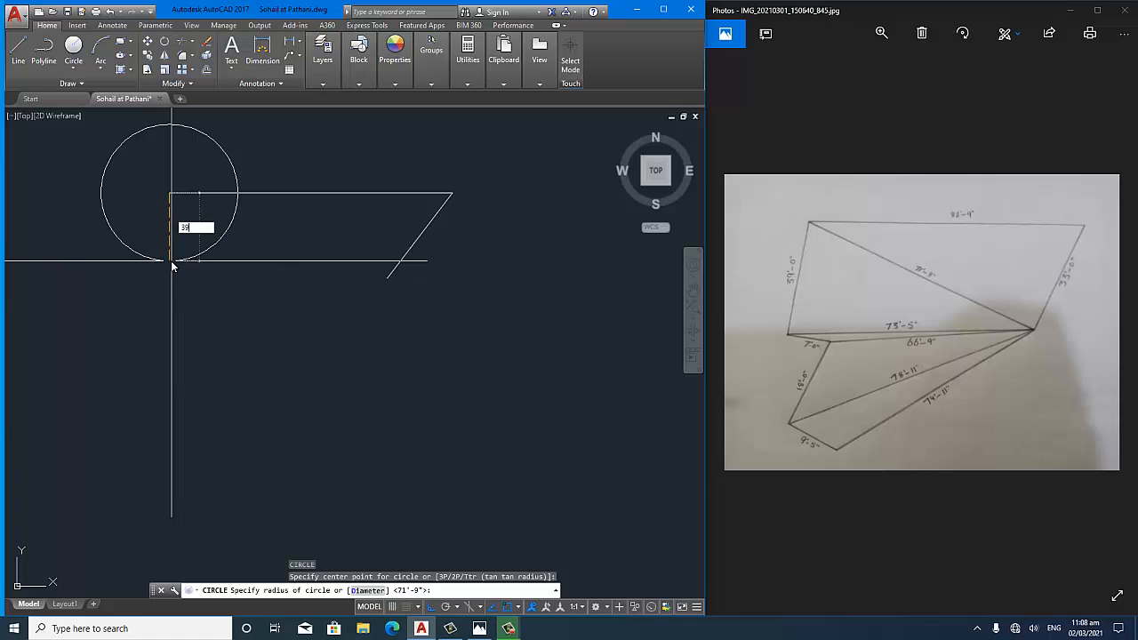
key("Return")
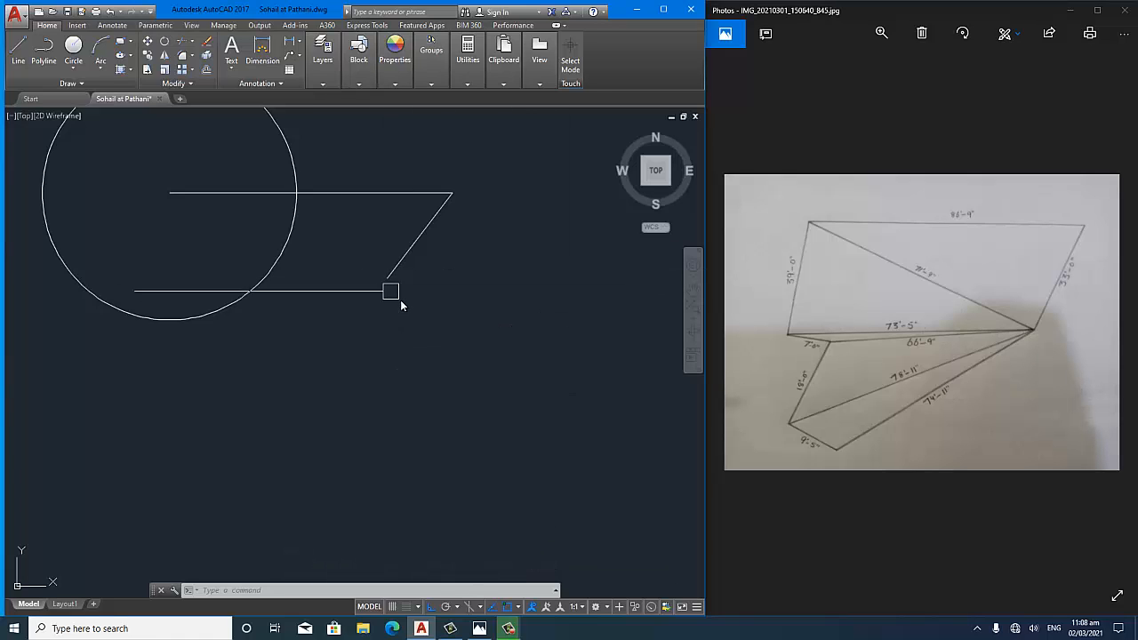
- Draw a circle with a 73'-5" radius centred on the lower end of the slanted right side
type("c")
key("Return")
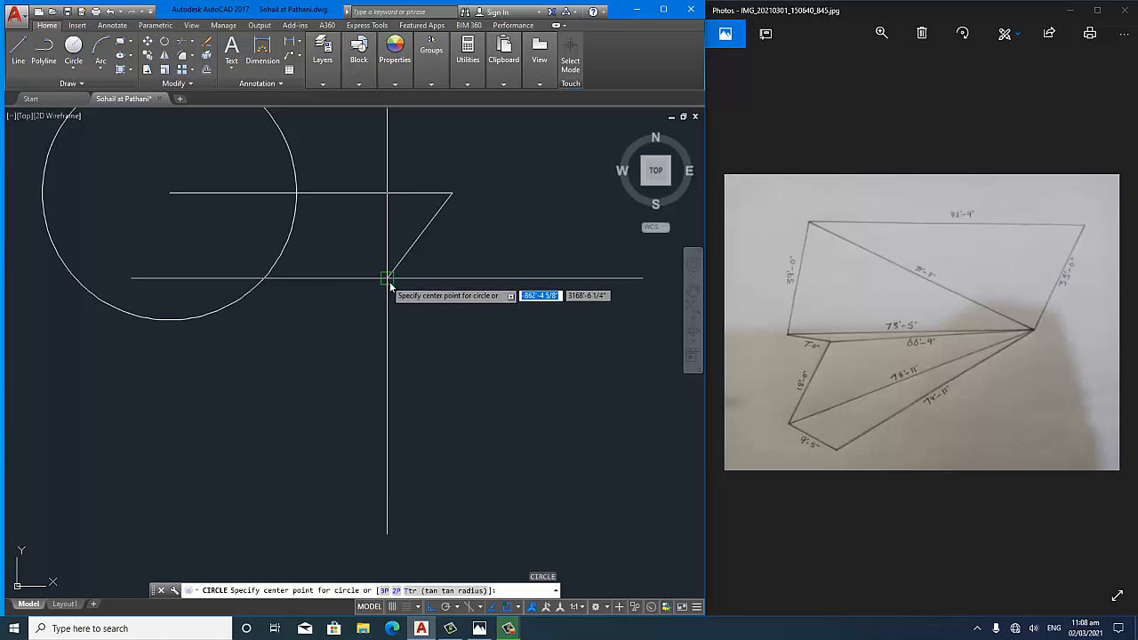
left_click(392, 282)
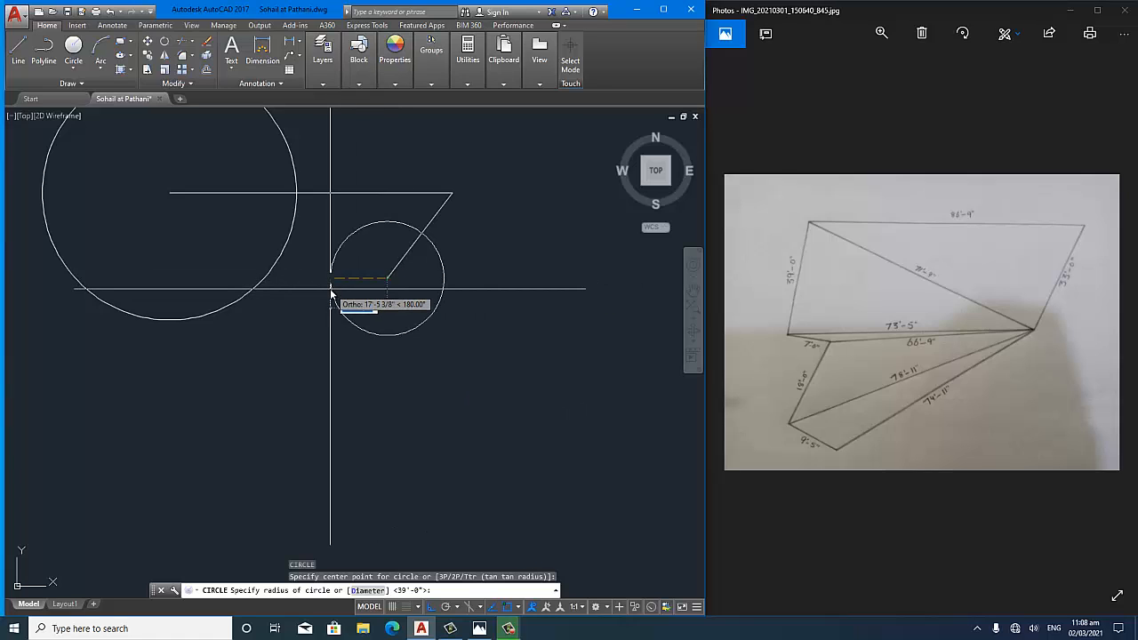
type("1")
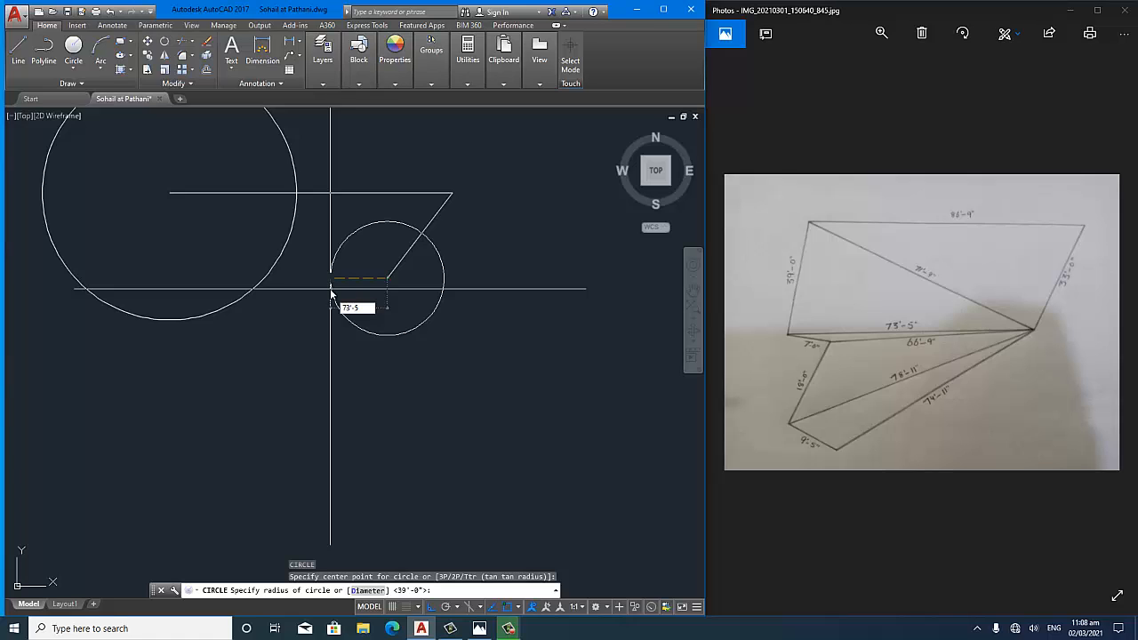
key("Return")
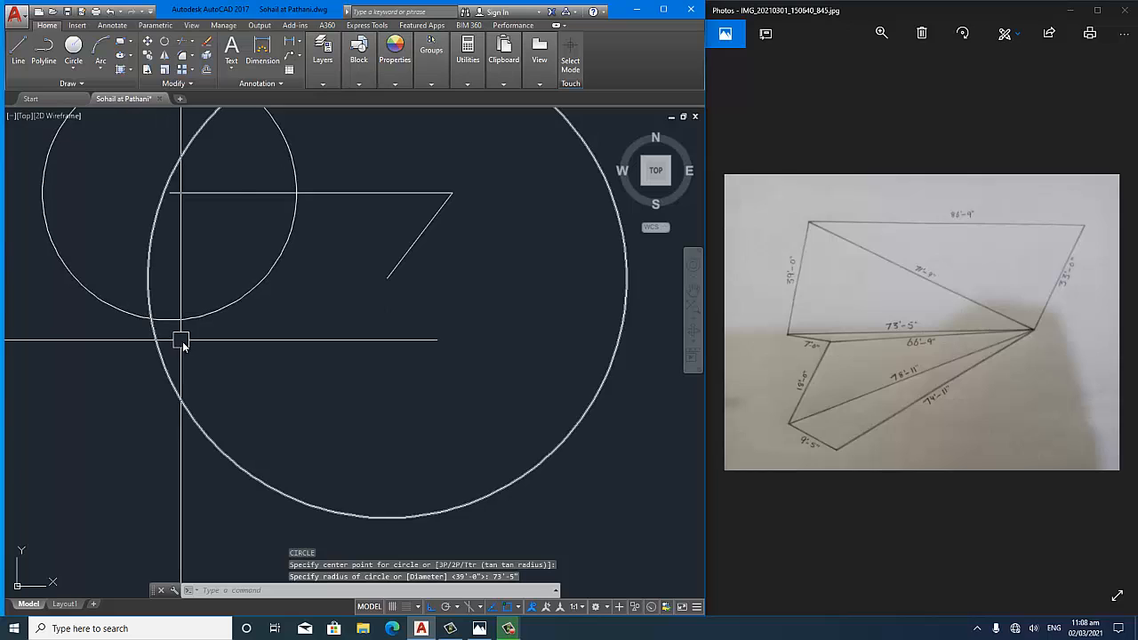
- Draw a line from the left end of the top edge to the lower intersection of the two circles
key("l")
key("Return")
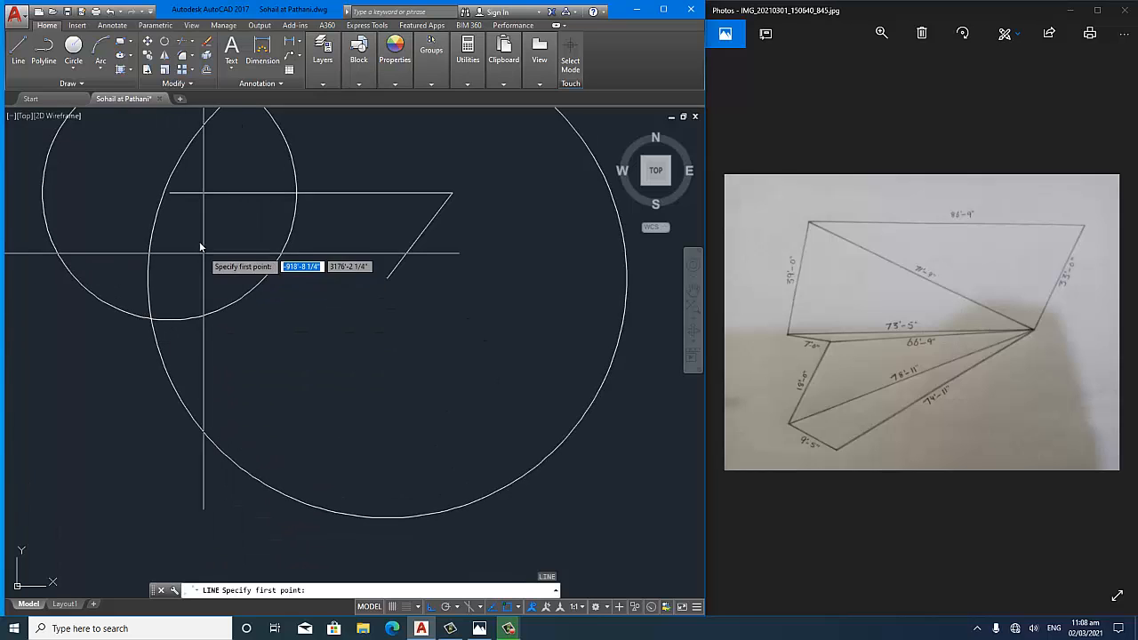
left_click(171, 194)
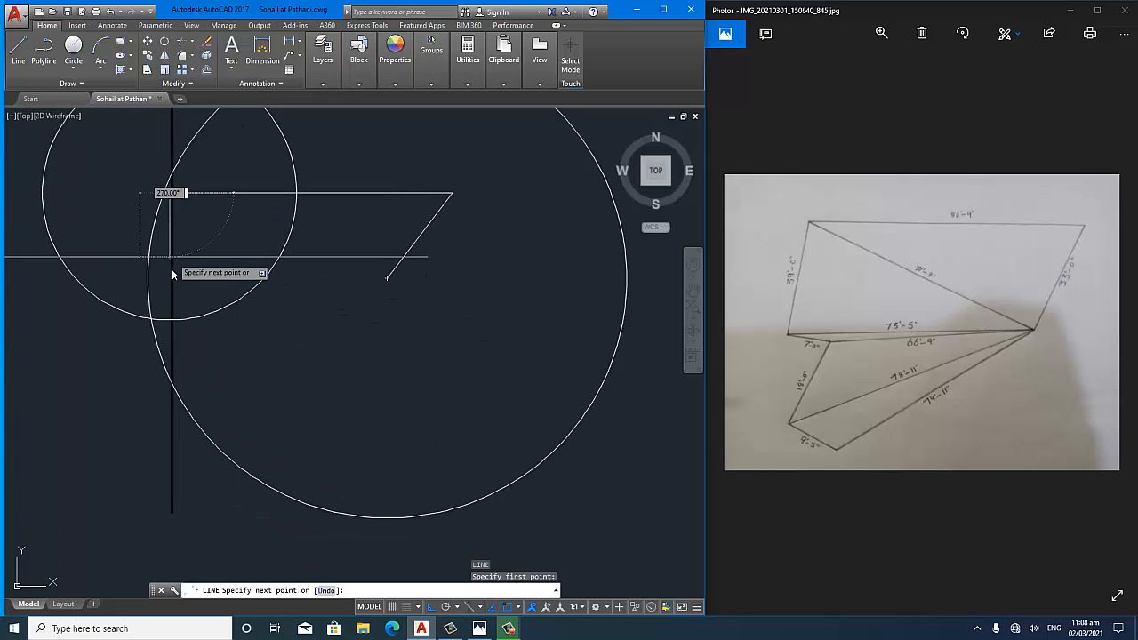
left_click(152, 320)
key("Return")
- Erase the 39' and 73'-5" radius construction circles, keeping the three plot sides
key("e")
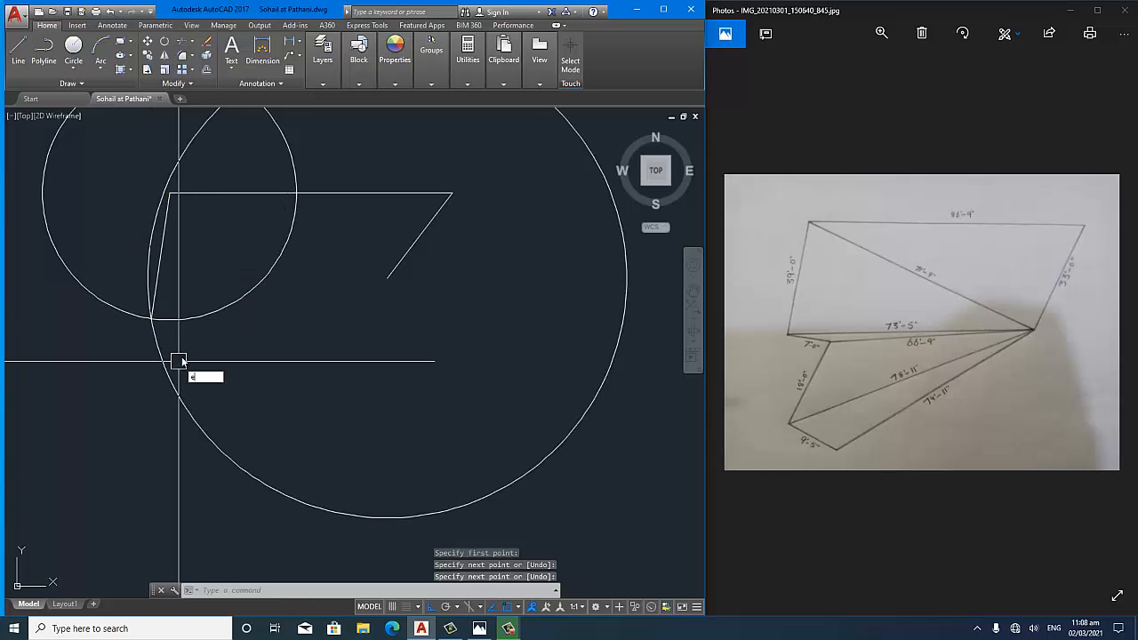
key("Return")
left_click(186, 320)
left_click(170, 360)
key("Return")
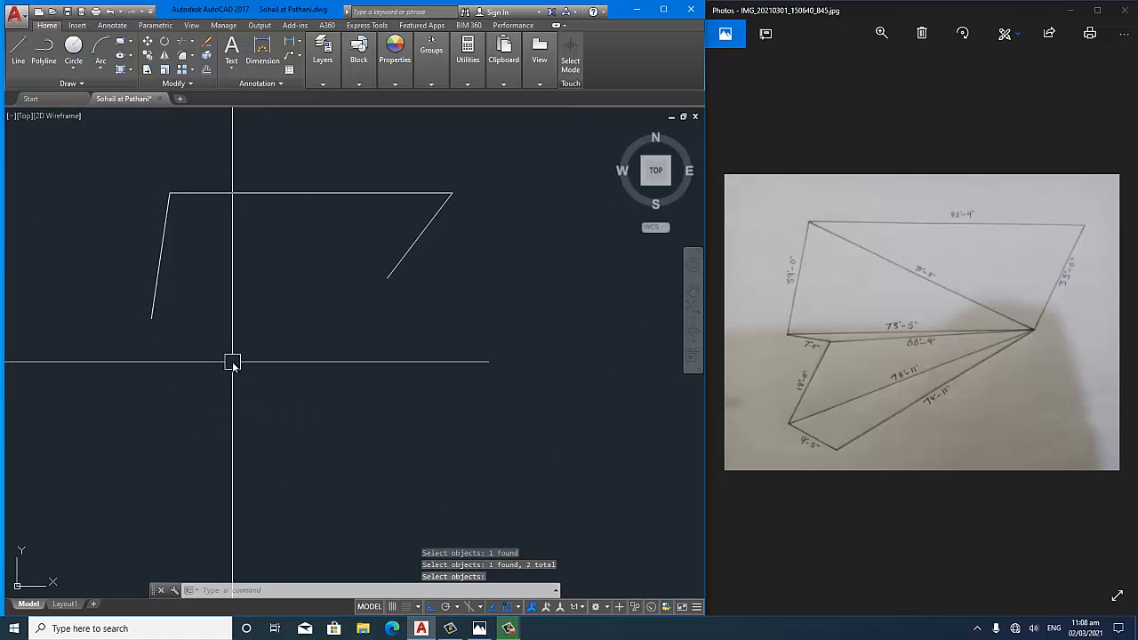
- Draw a circle with a 7' radius centred on the lower end of the left side
middle_click_drag(234, 363, 260, 355)
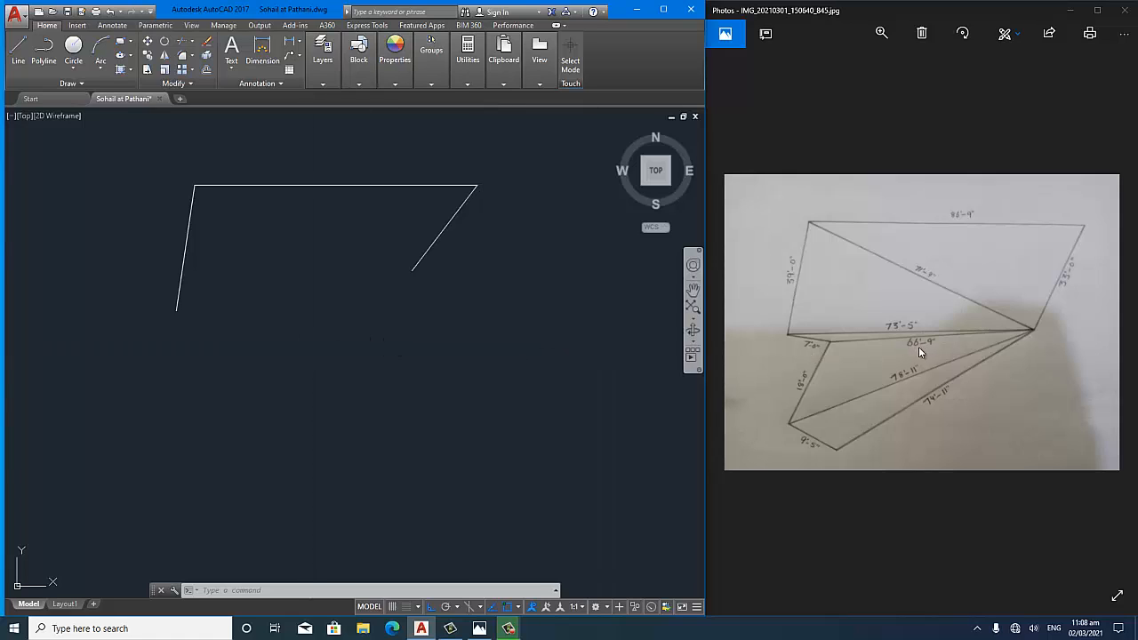
type("c")
key("Return")
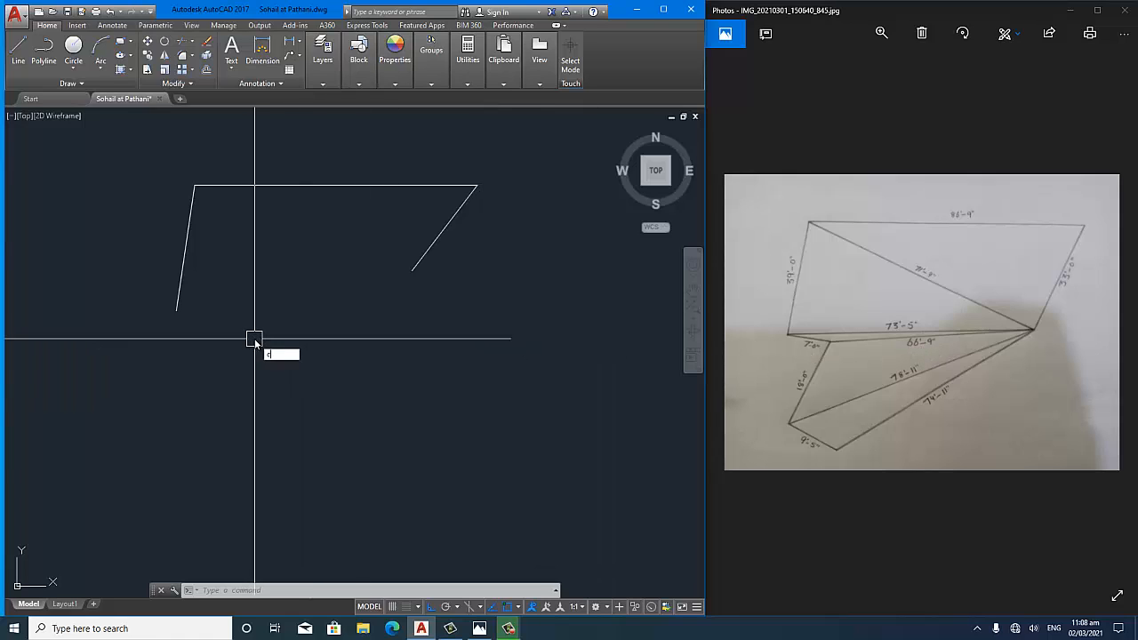
left_click(177, 310)
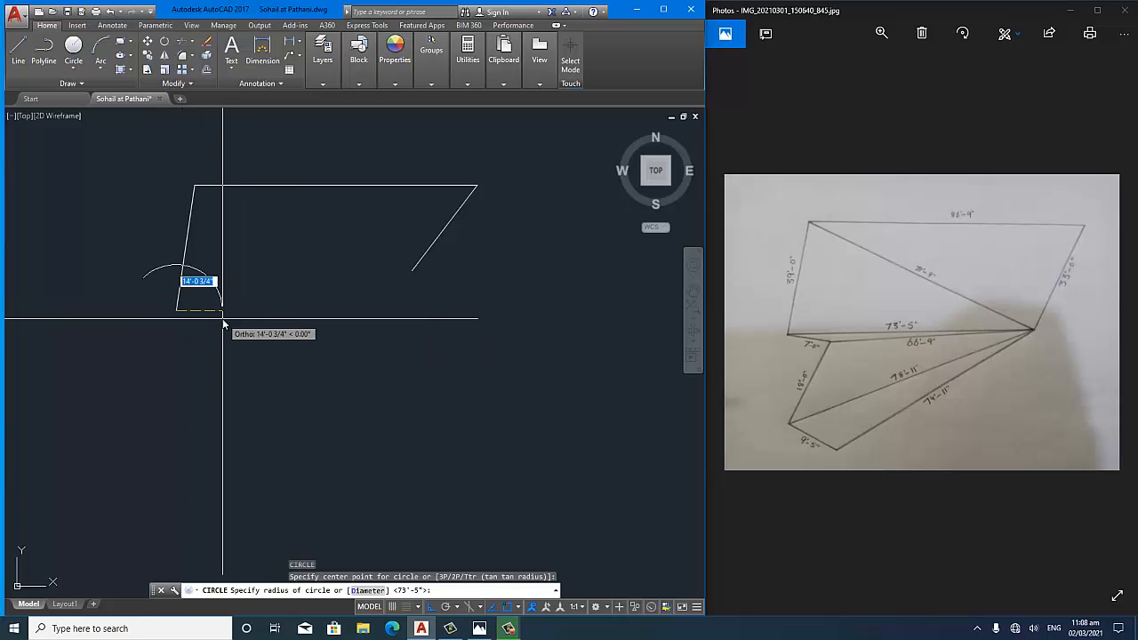
type("7'")
key("Return")
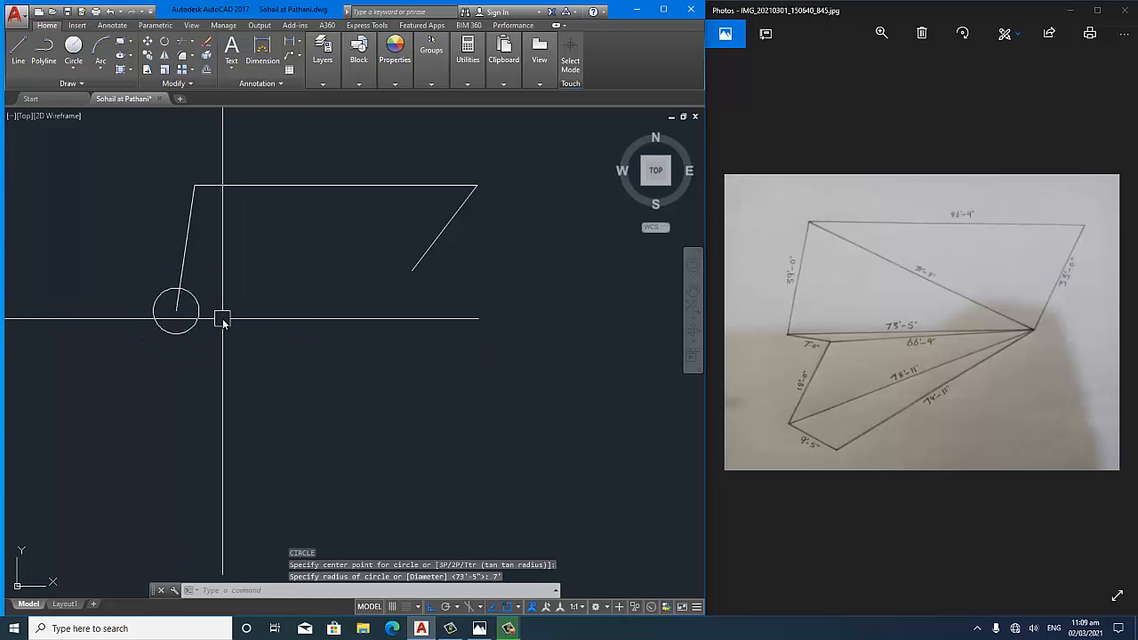
- Draw a circle with a 66'-9" radius centred on the lower end of the slanted right side
key("Return")
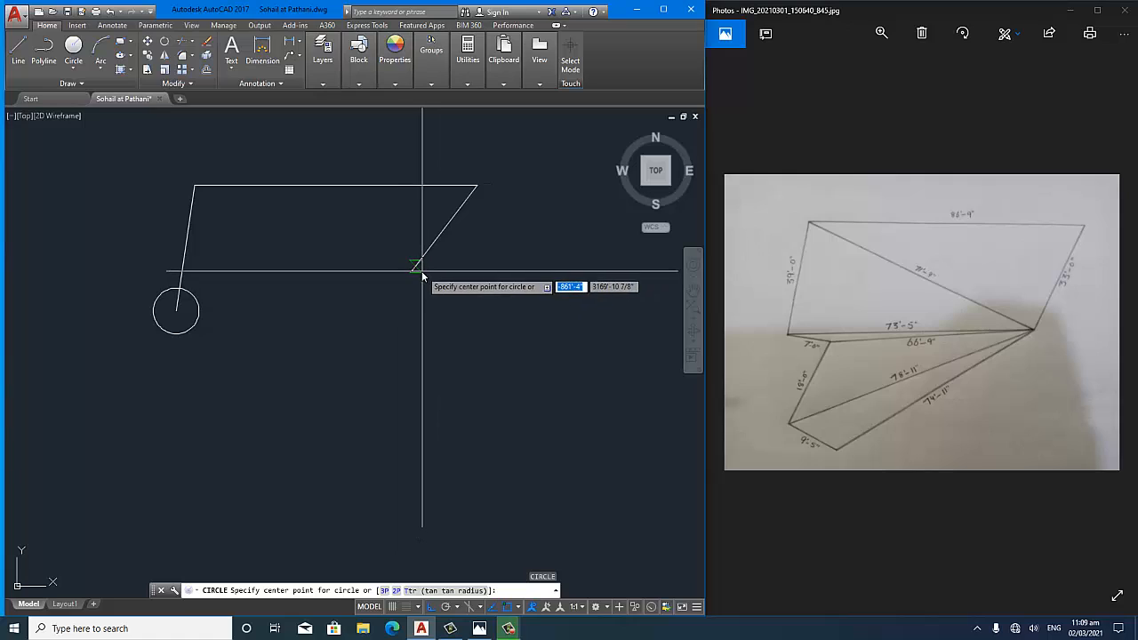
left_click(412, 270)
type("66")
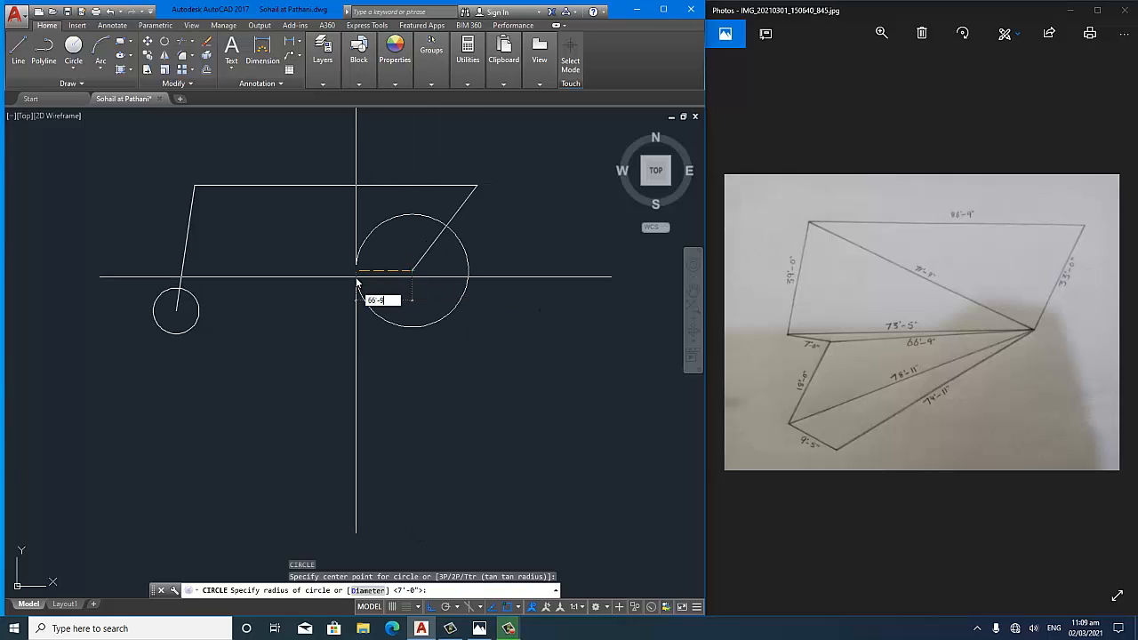
type("'-9")
key("Return")
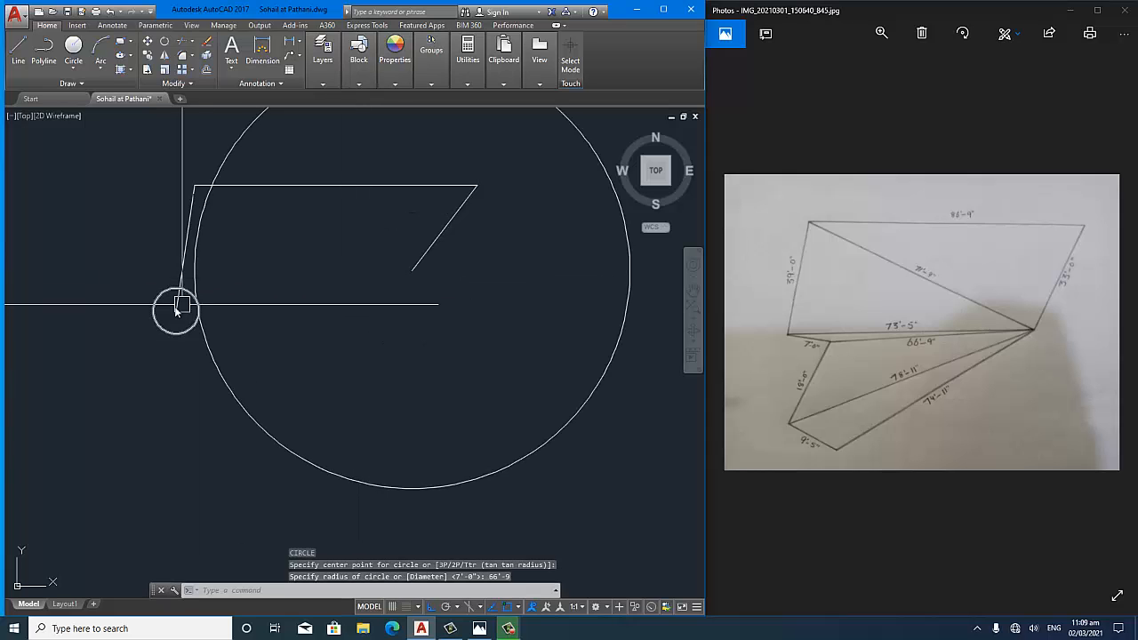
- Draw a short line from the lower end of the left side to the lower intersection of the 7' and 66'-9" circles
scroll(178, 305, "up", 5)
middle_click_drag(160, 330, 198, 331)
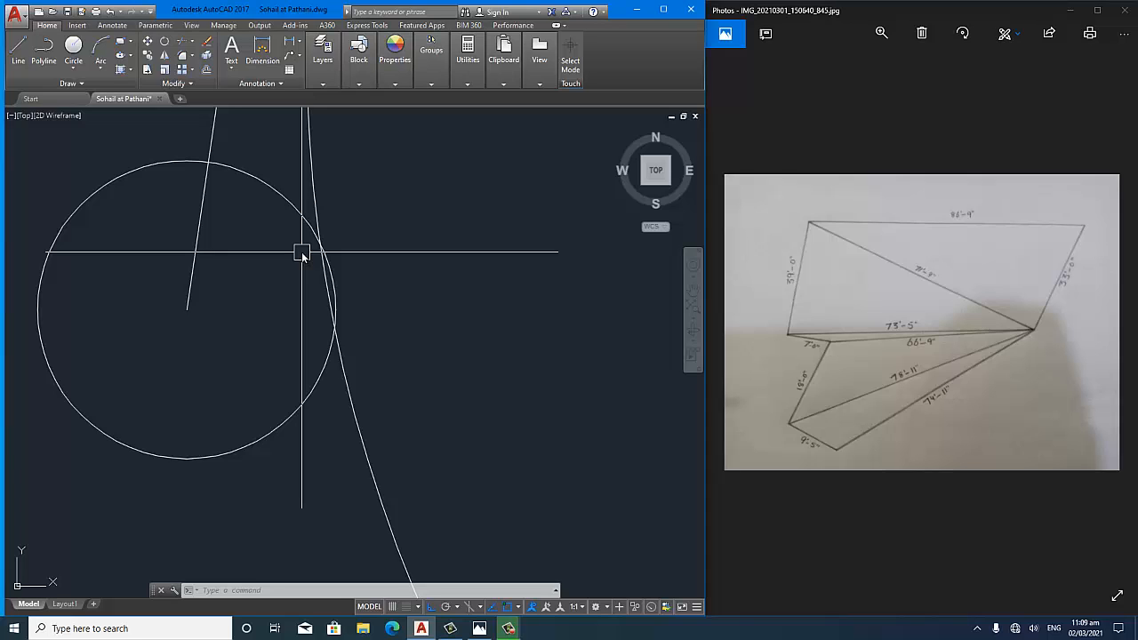
key("l")
key("Return")
left_click(187, 309)
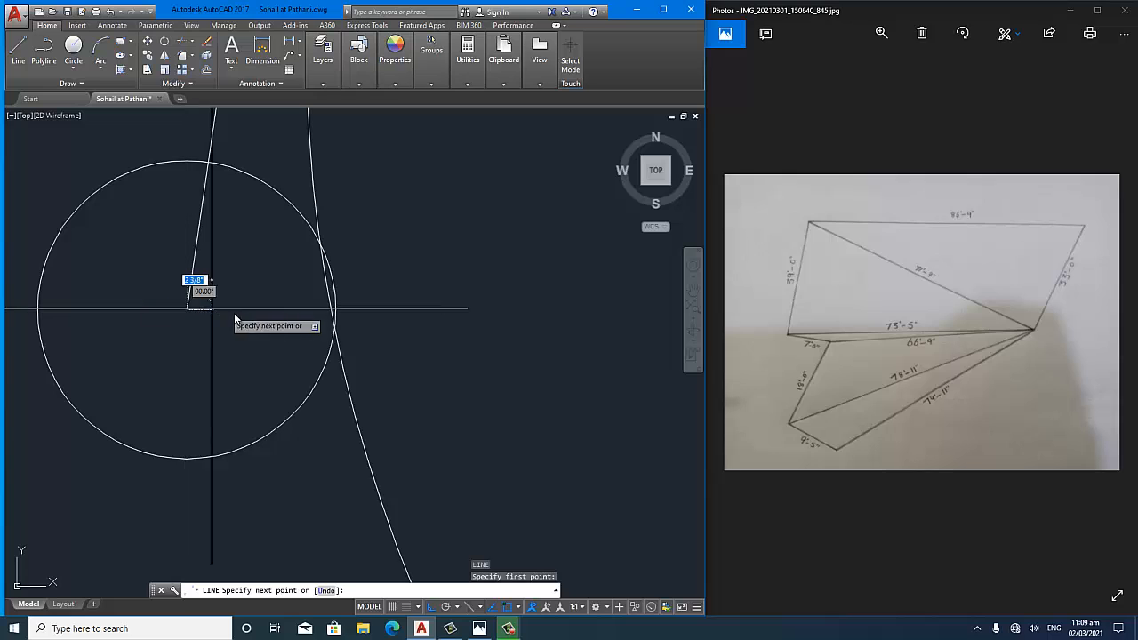
left_click(335, 328)
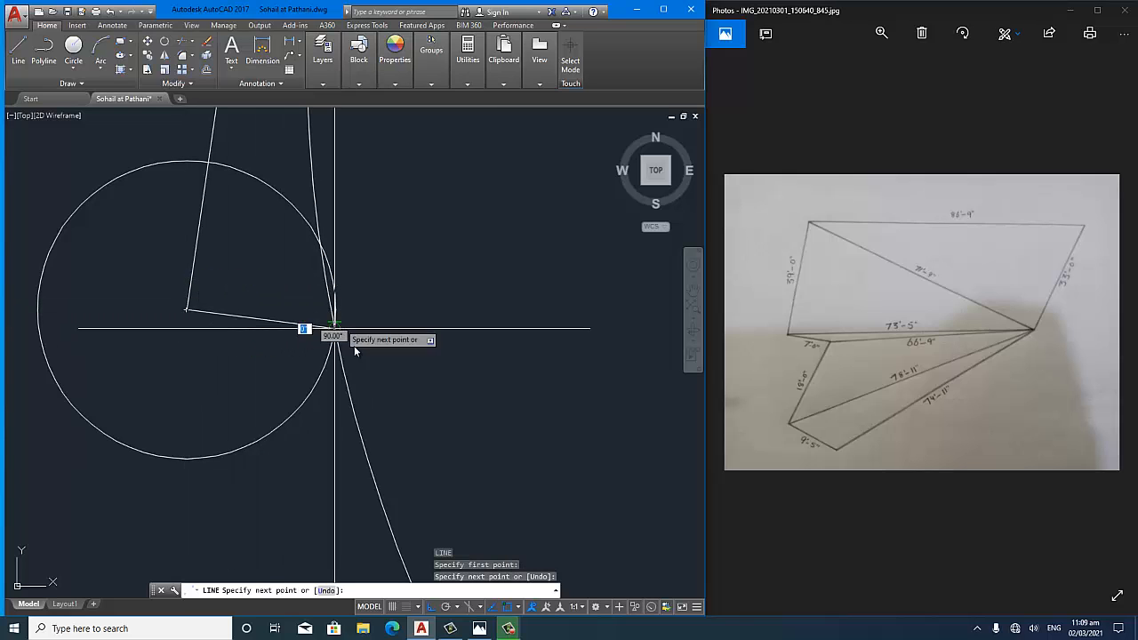
key("Return")
- Erase the 7' and 66'-9" radius construction circles, keeping the short offset segment
key("e")
key("Return")
left_click(348, 373)
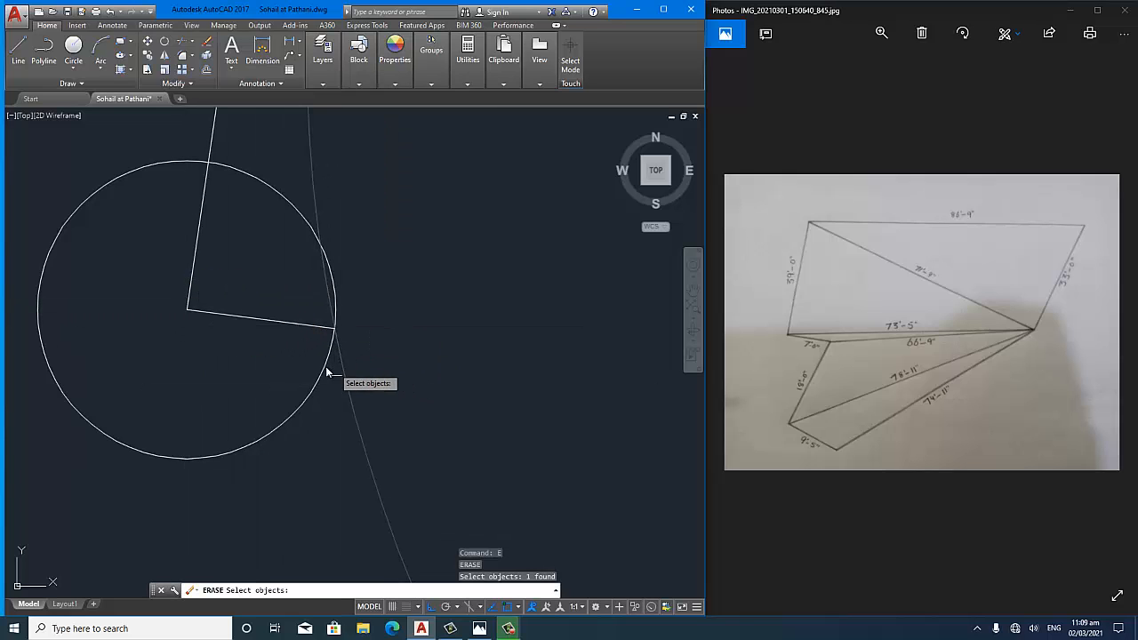
left_click(323, 371)
key("Return")
scroll(188, 329, "down", 5)
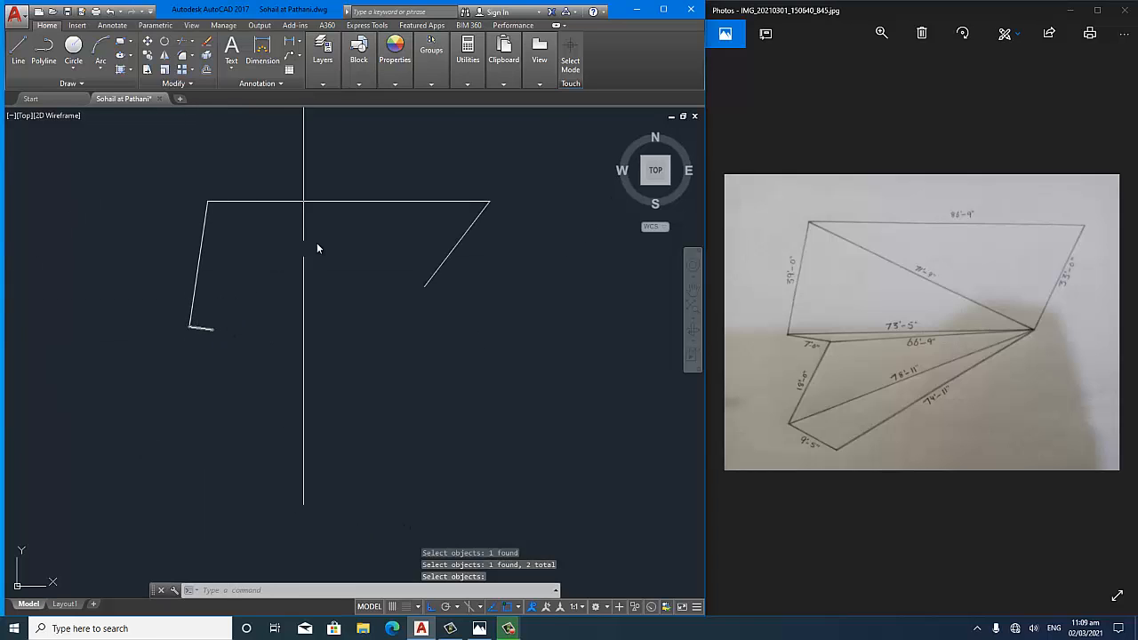
scroll(318, 243, "up", 2)
key("c")
key("Return")
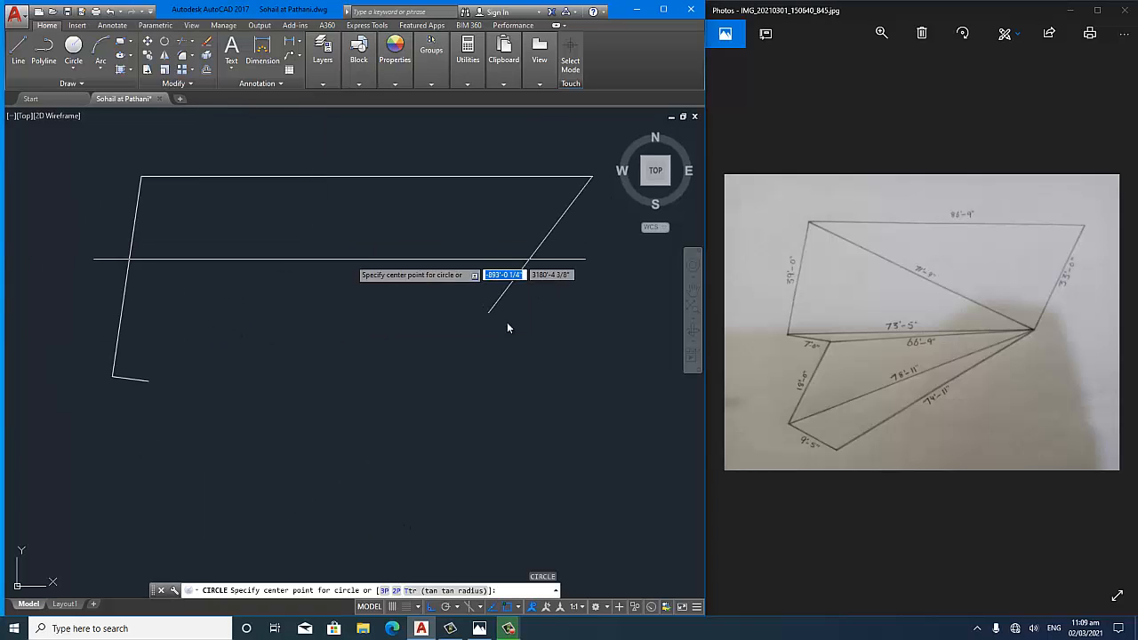
key("Escape")
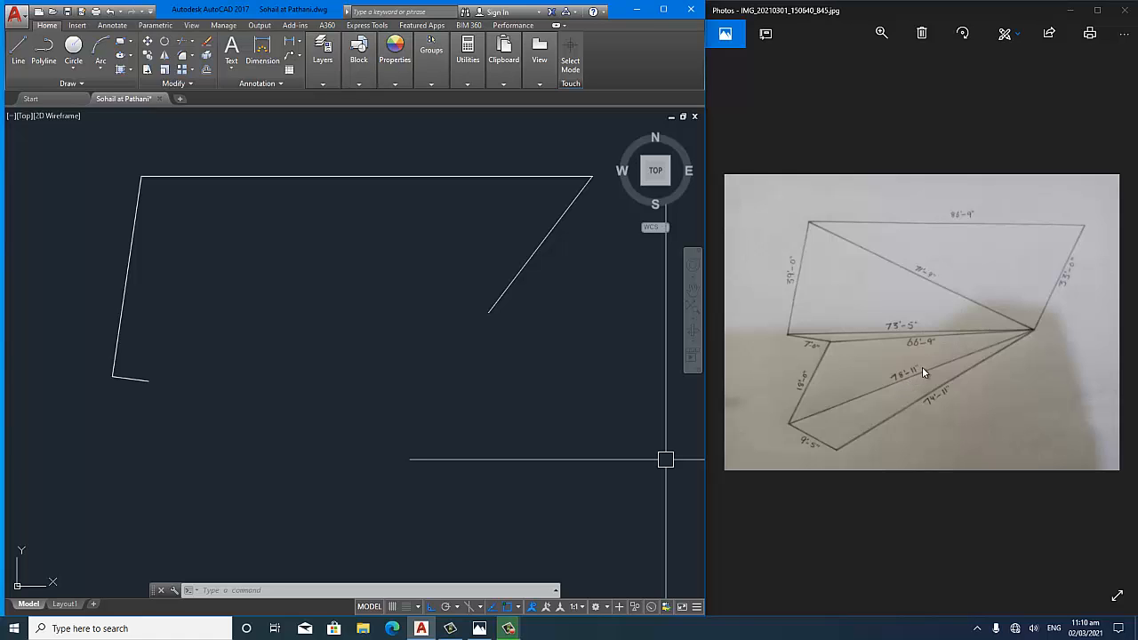
- Draw a circle with an 18' radius centred on the free end of the short 7' segment
type("c")
key("Return")
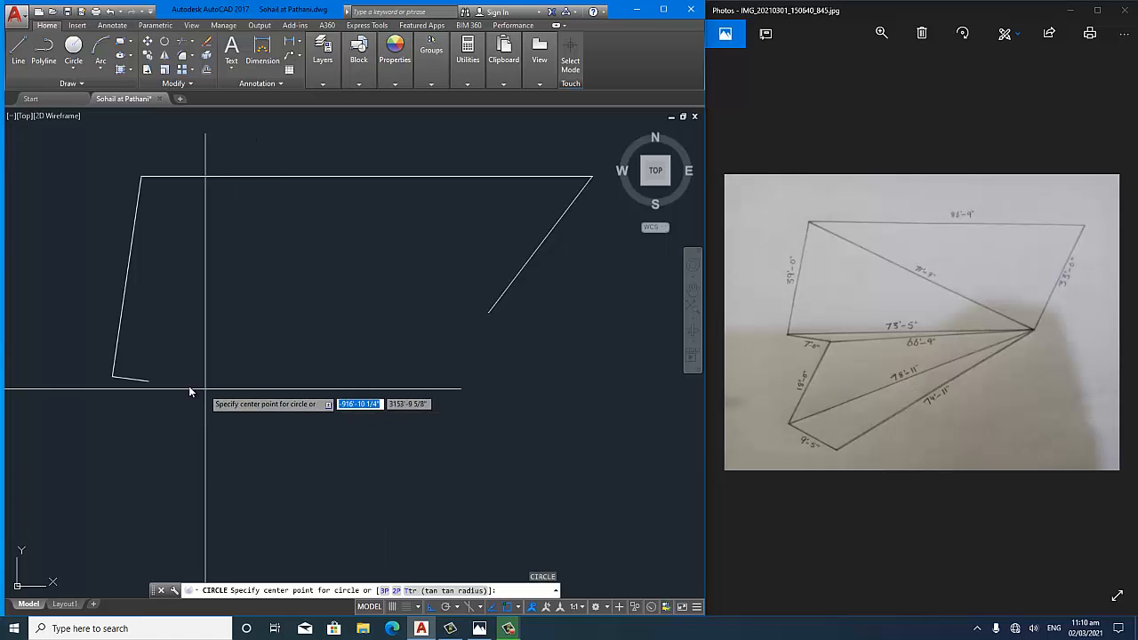
left_click(148, 381)
type("1")
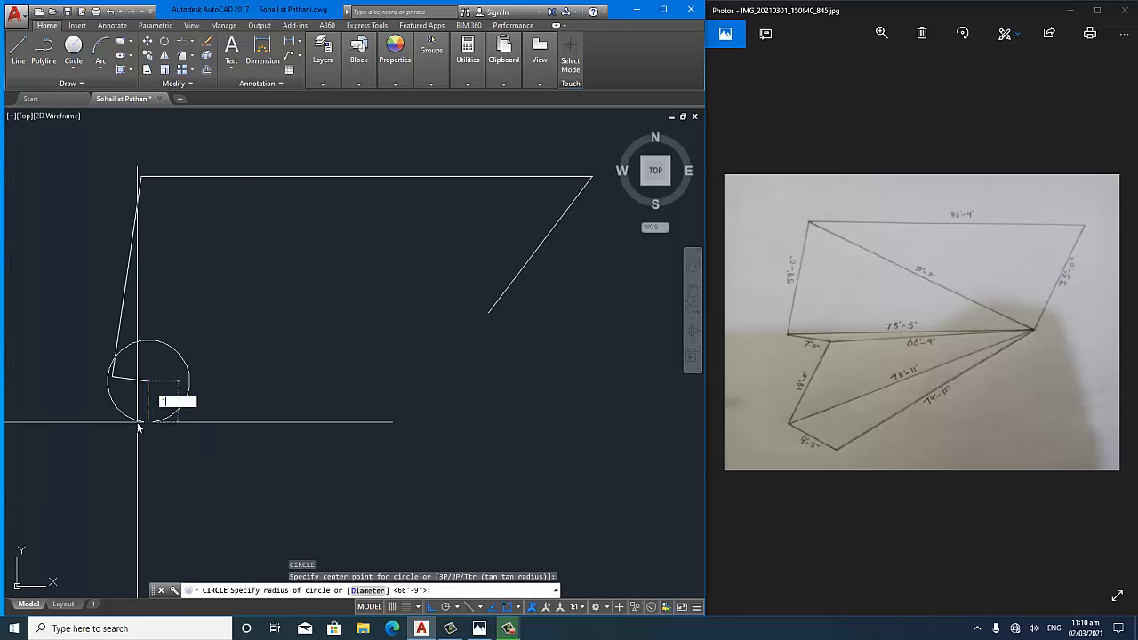
type("8'")
key("Return")
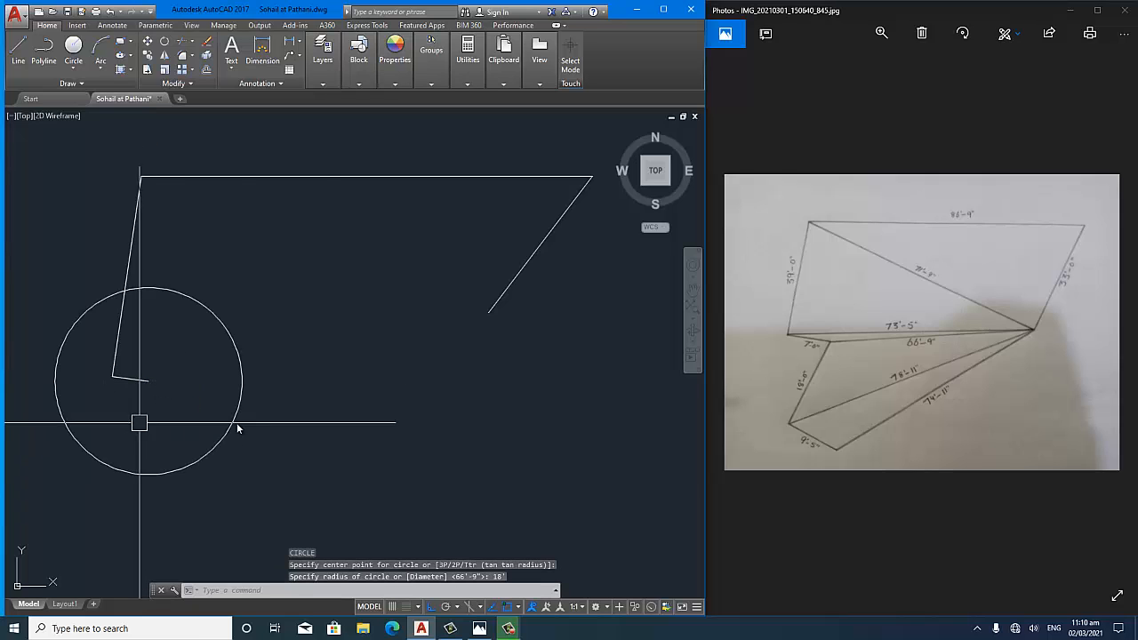
- Draw a circle with a 78'-11" radius centred on the lower end of the slanted right side
key("Return")
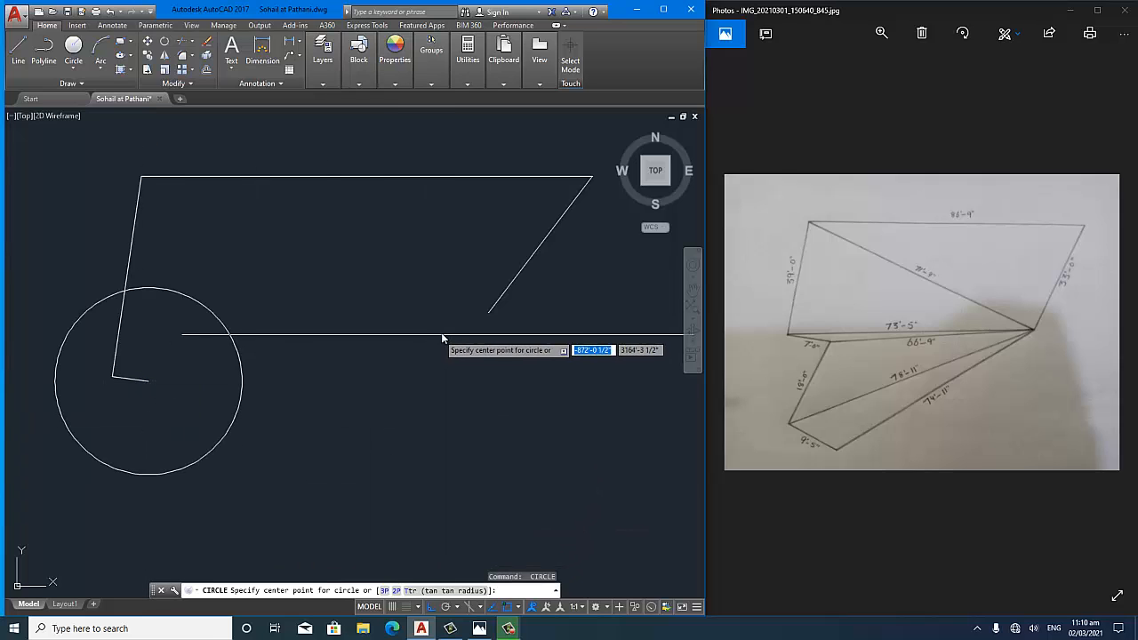
left_click(489, 313)
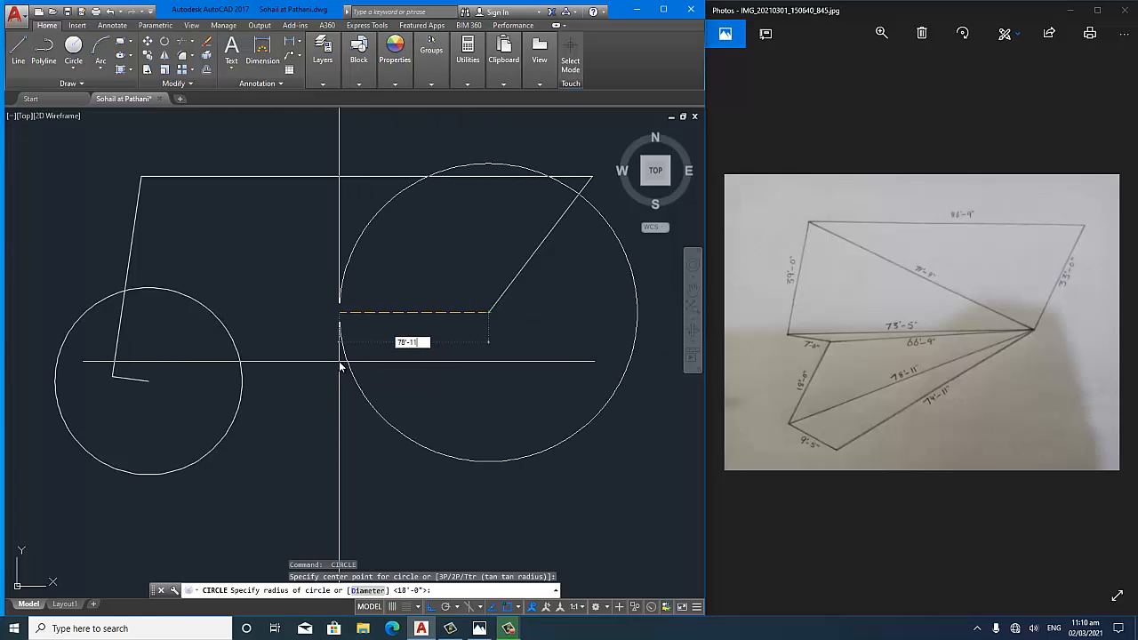
key("Return")
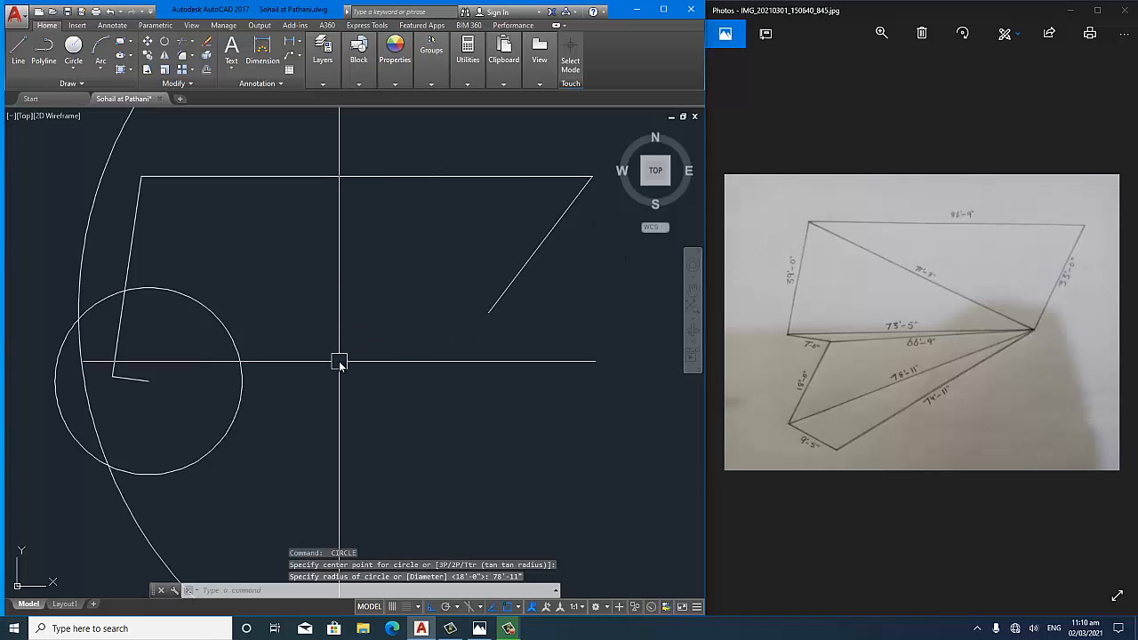
- Draw a line from the free end of the 7' segment to the lower intersection of the 18' and 78'-11" circles
scroll(78, 480, "up", 2)
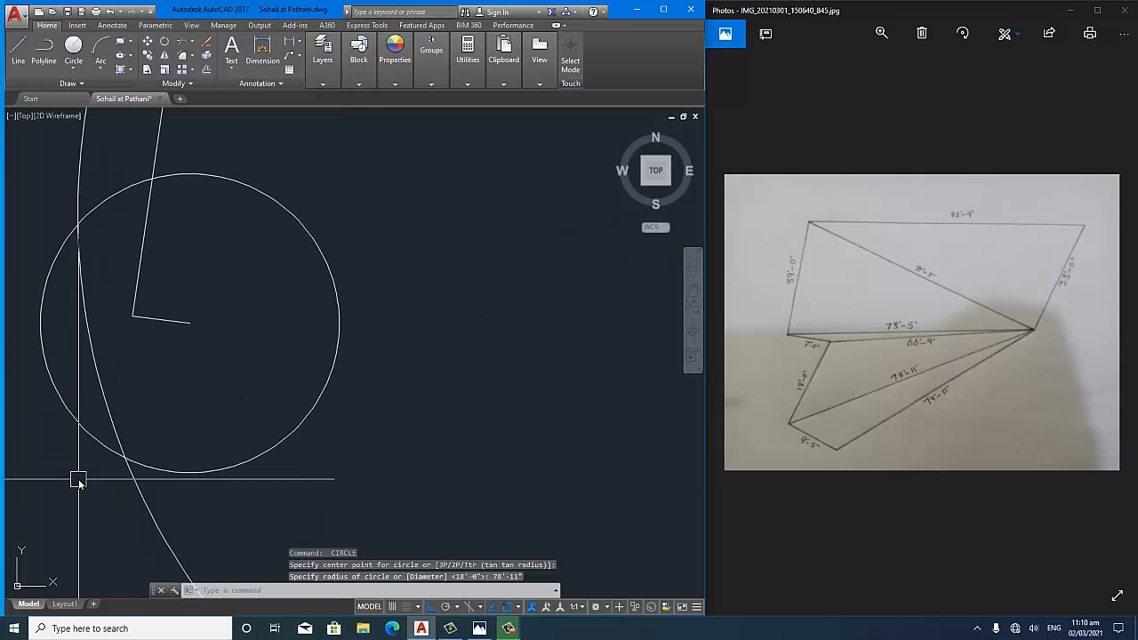
key("l")
key("Return")
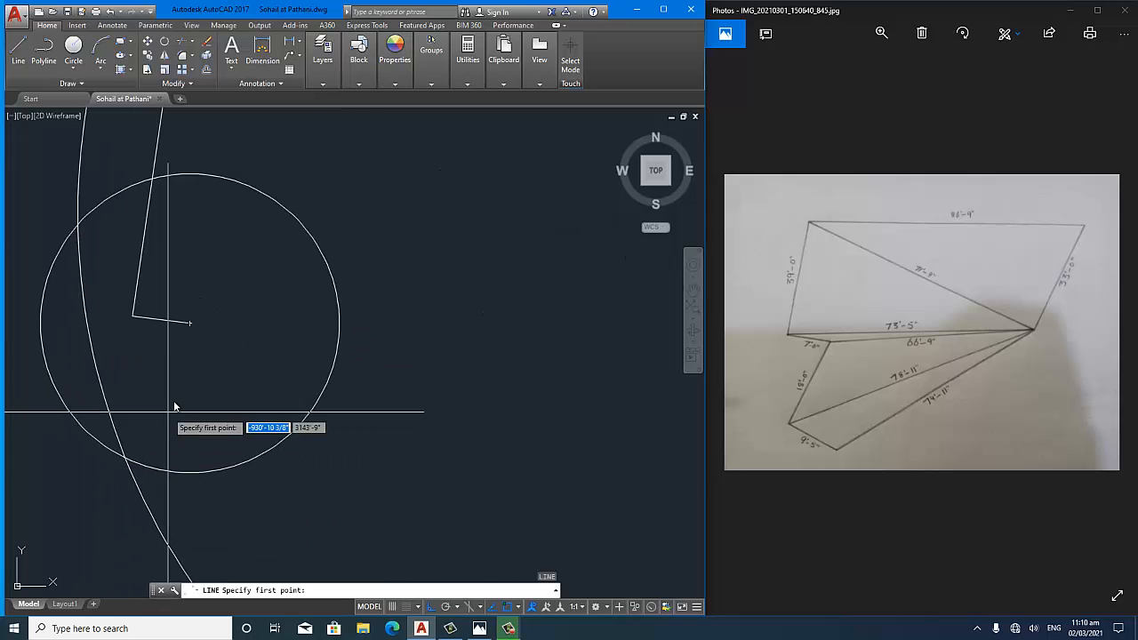
left_click(189, 323)
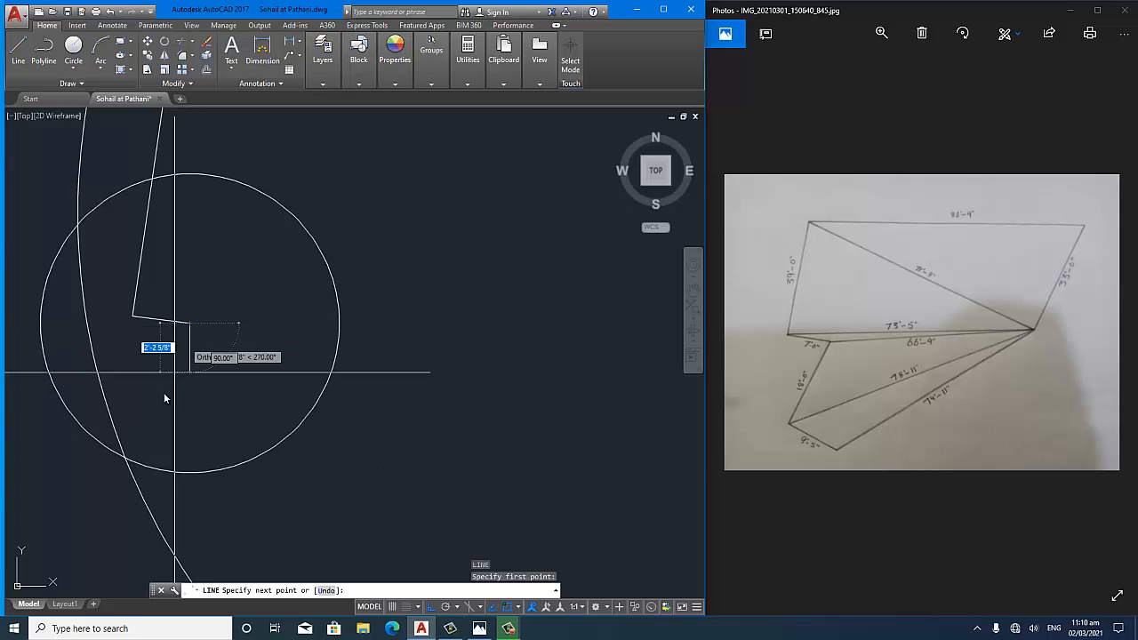
left_click(128, 461)
key("Return")
- Erase the 18' and 78'-11" radius construction circles, keeping the plot outline segments
key("e")
key("Return")
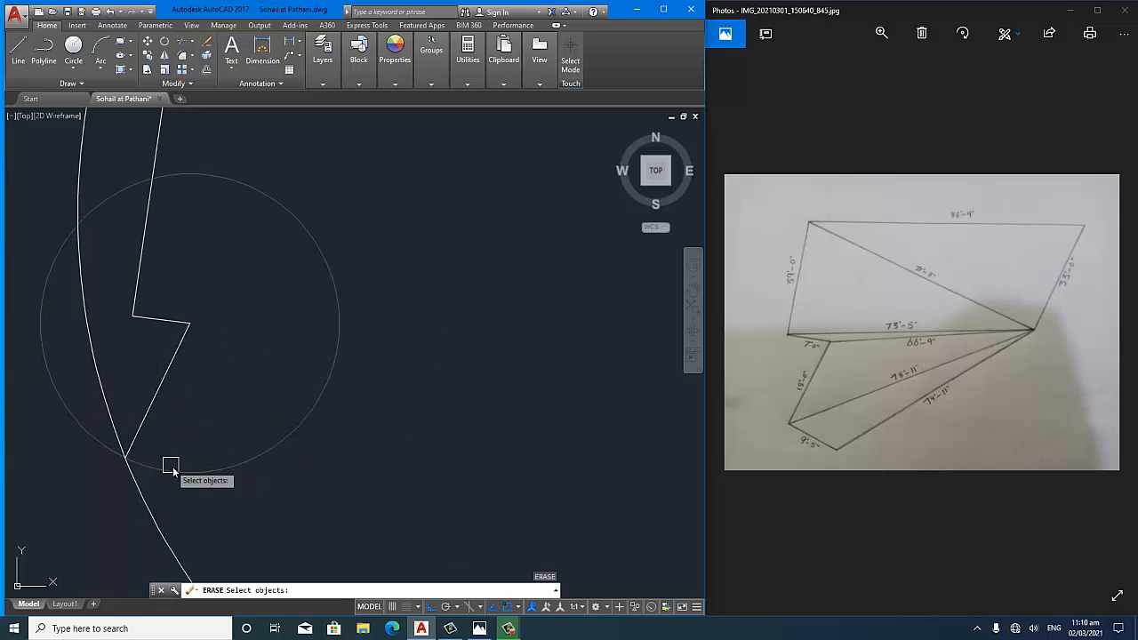
left_click(138, 480)
left_click(134, 482)
key("Return")
scroll(164, 463, "down", 2)
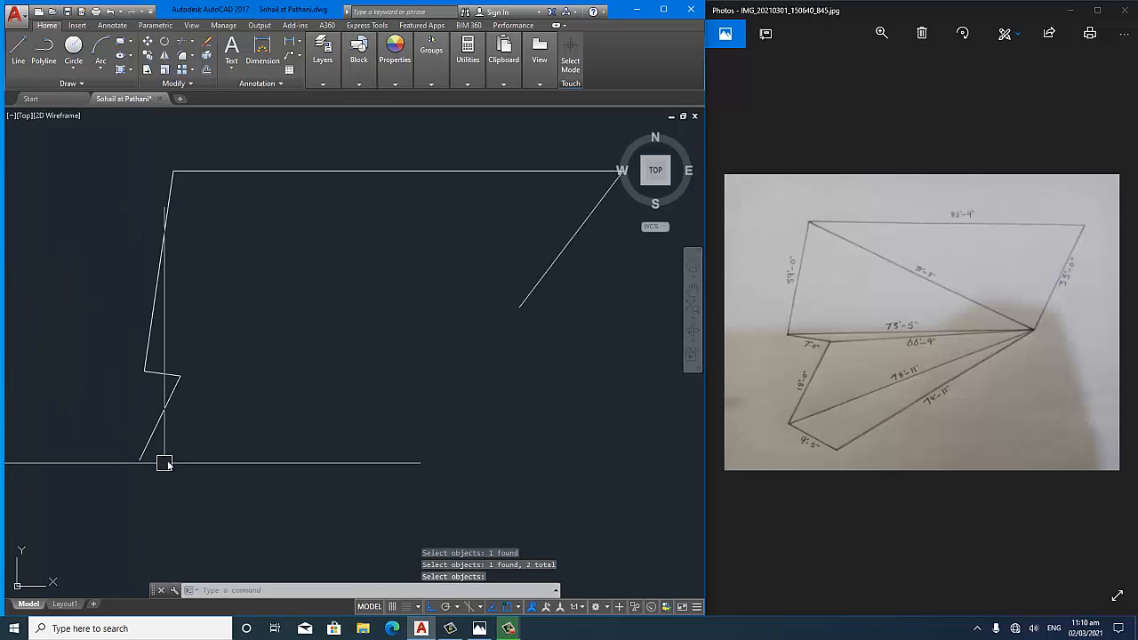
middle_click_drag(262, 408, 246, 401)
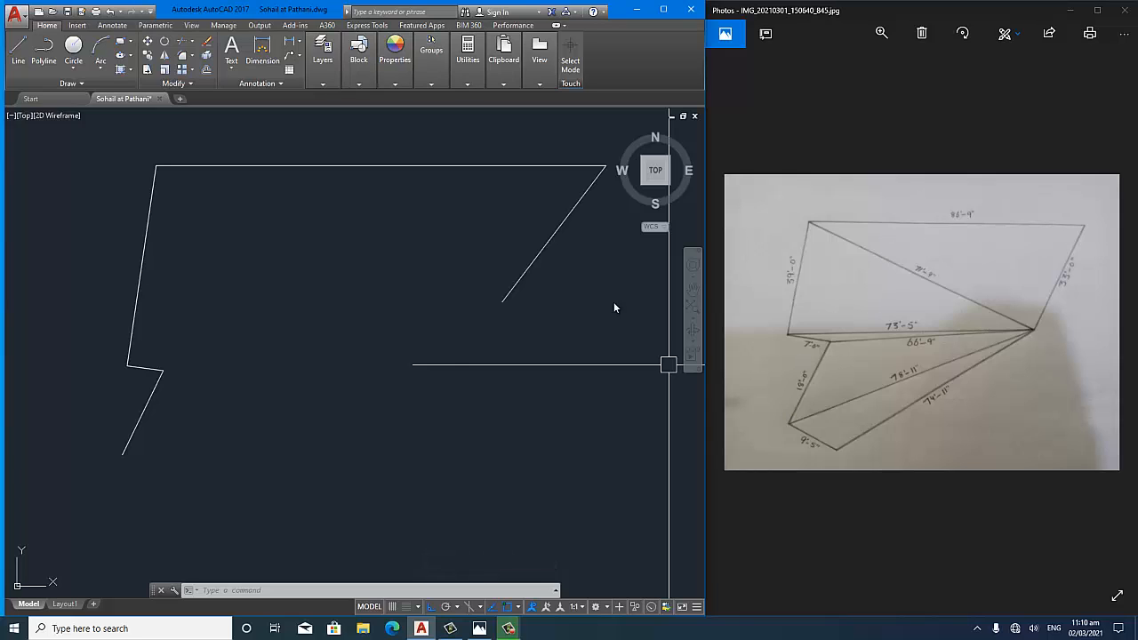
middle_click_drag(281, 297, 264, 298)
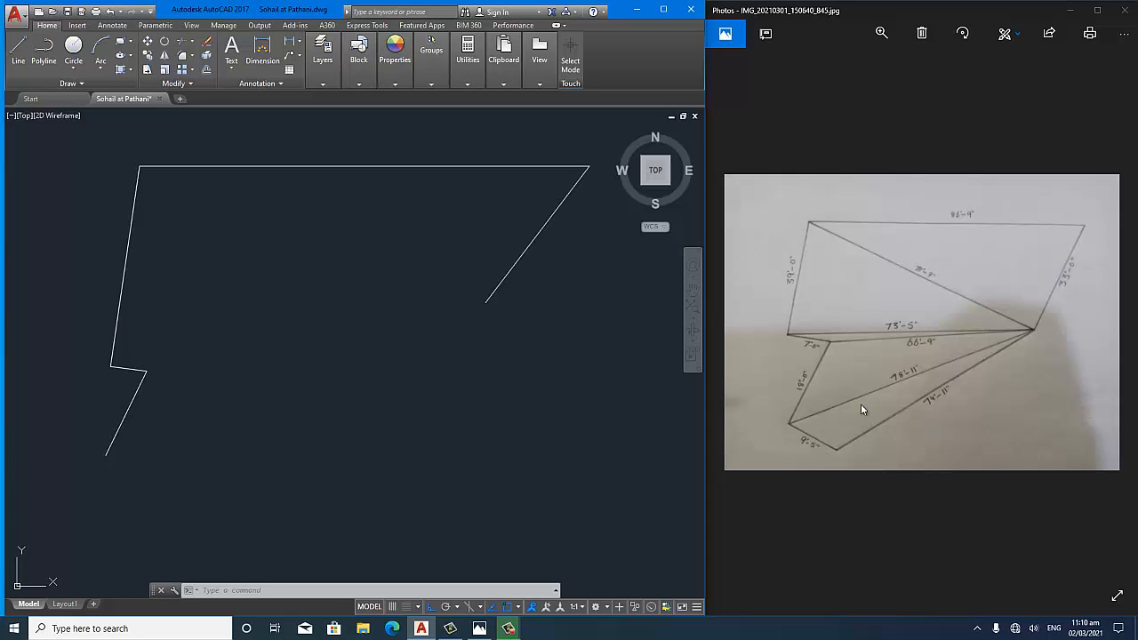
- Draw a circle with a 9'-5" radius centred on the free lower end of the 18' segment
type("c")
key("Return")
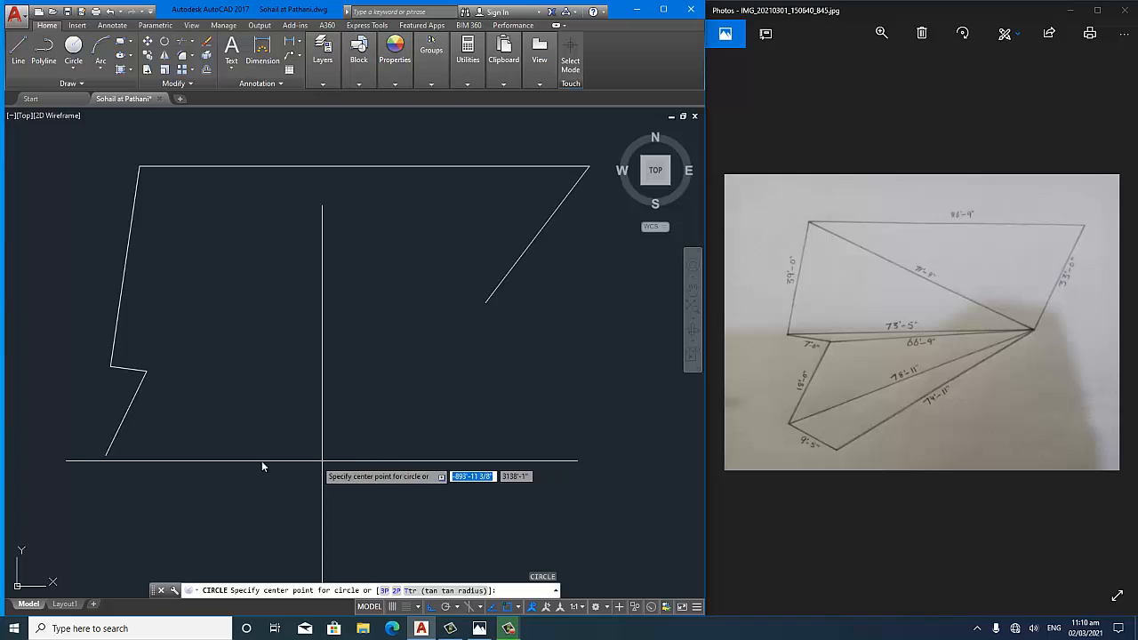
left_click(106, 455)
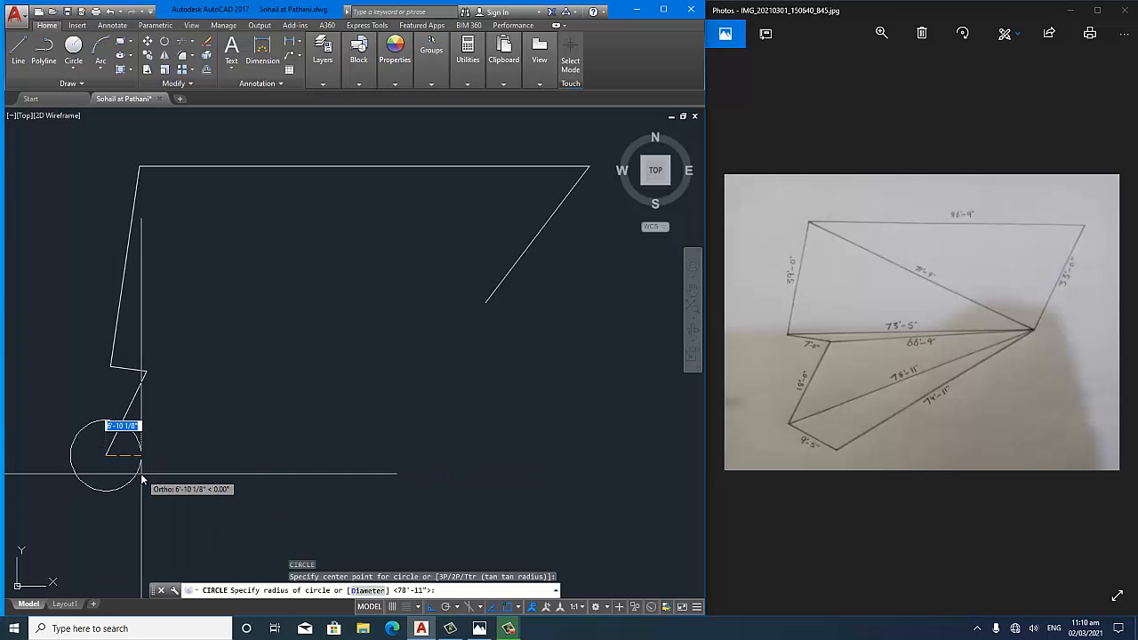
type("9'-")
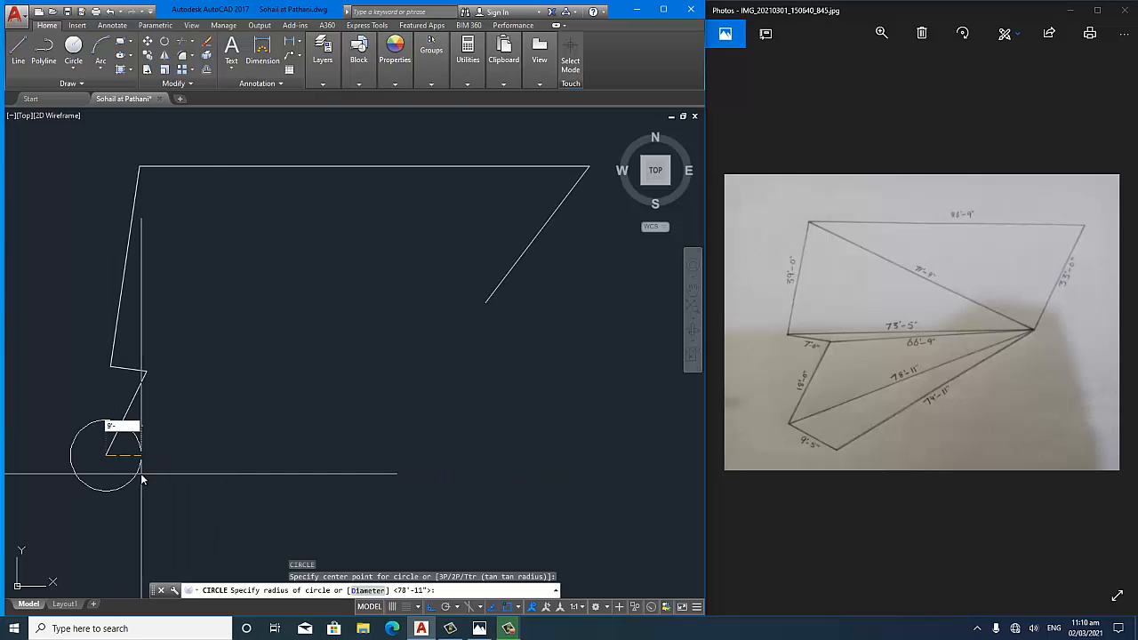
type("5")
key("Return")
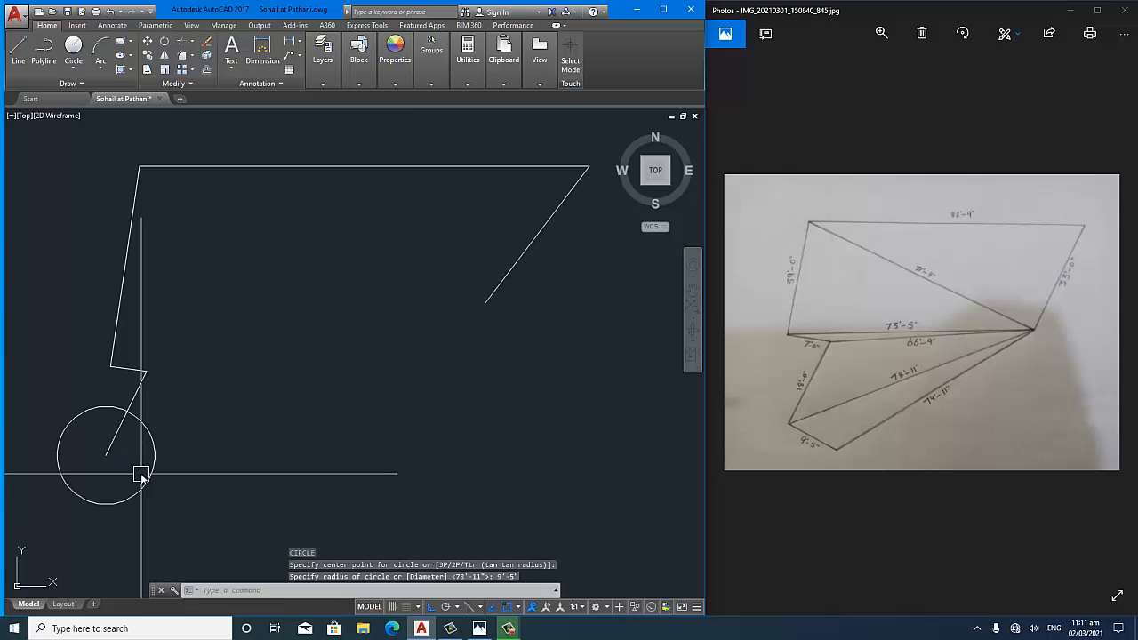
- Draw a circle with a 74'-11" radius centred on the lower end of the slanted right side
type("c")
key("Return")
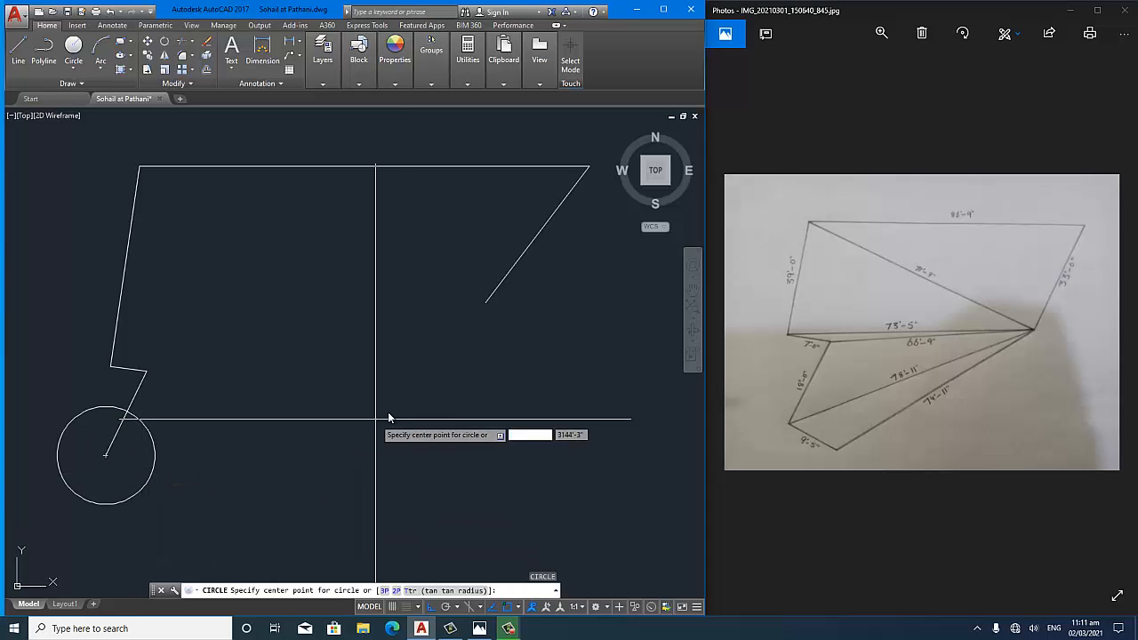
left_click(492, 303)
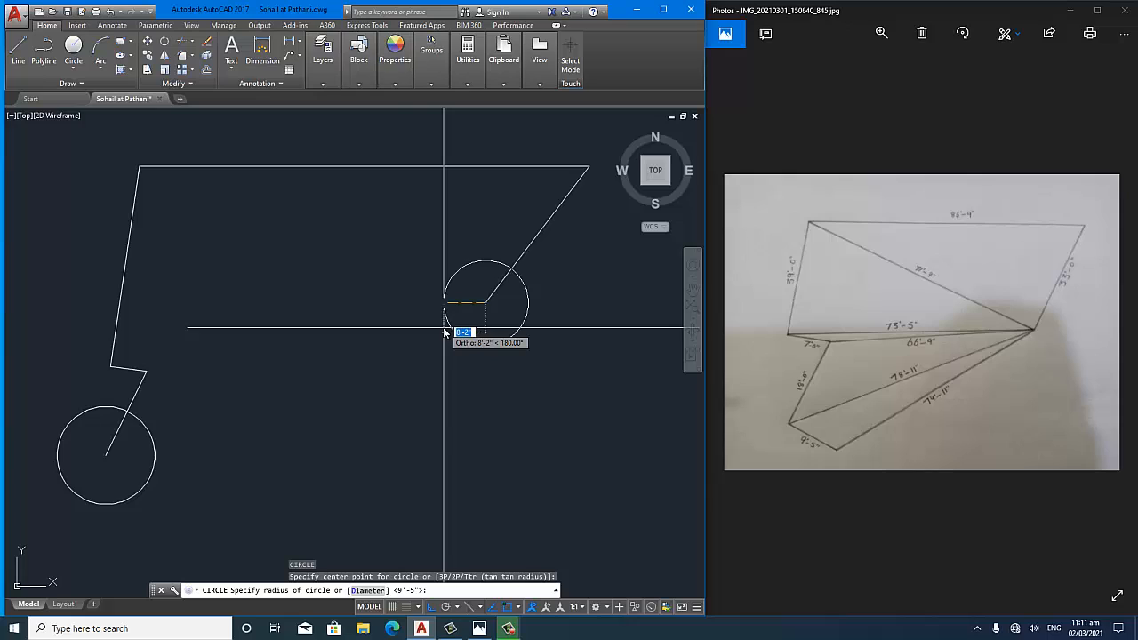
type("7'")
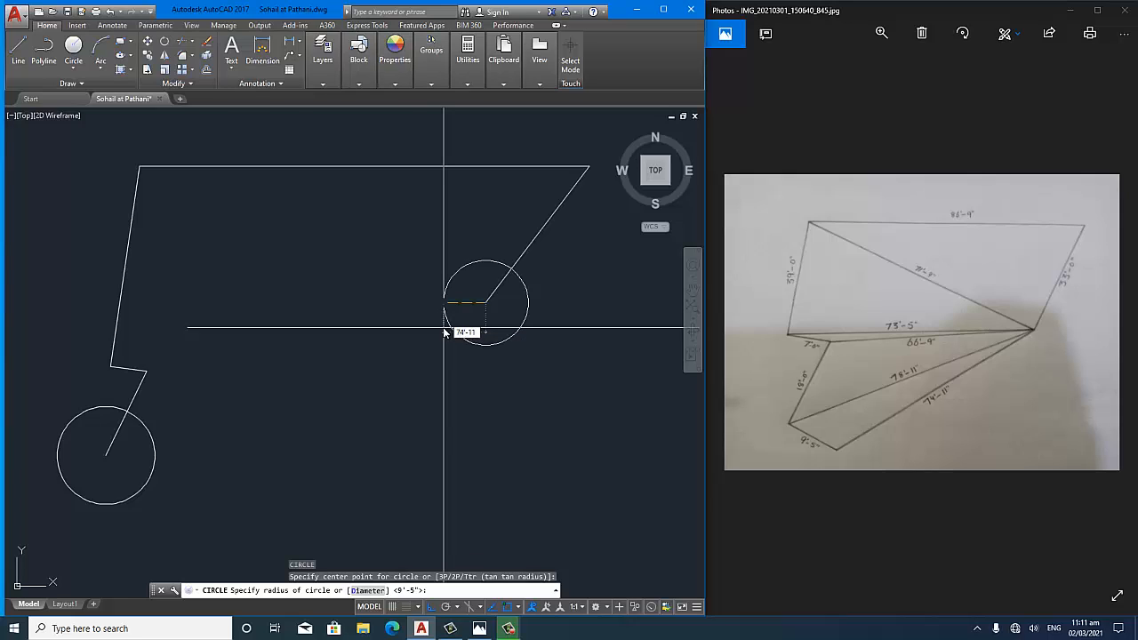
key("Return")
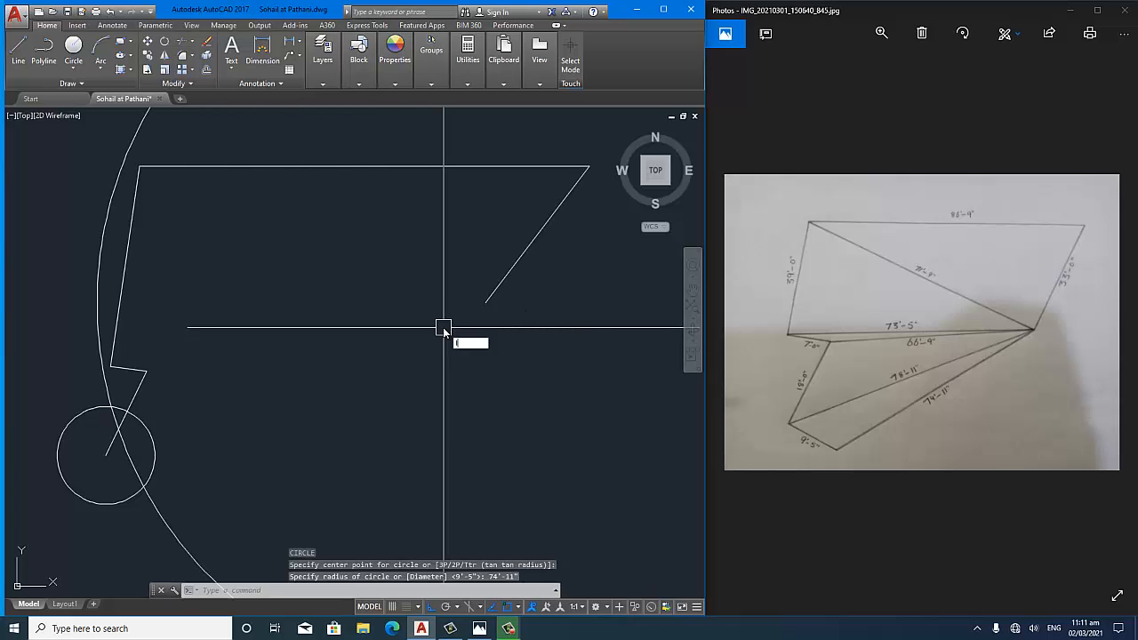
- Draw connected lines from the 18' segment's free end through the circles' lower intersection to the slanted right side's lower end, closing the outline
type("l")
key("Return")
scroll(142, 480, "up", 4)
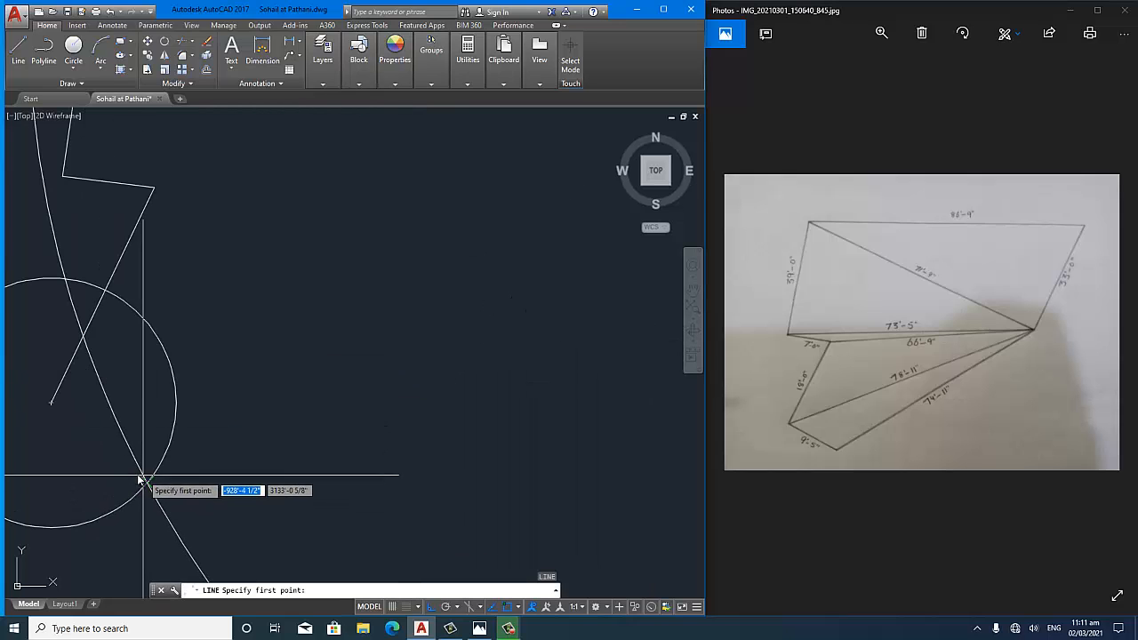
left_click(51, 403)
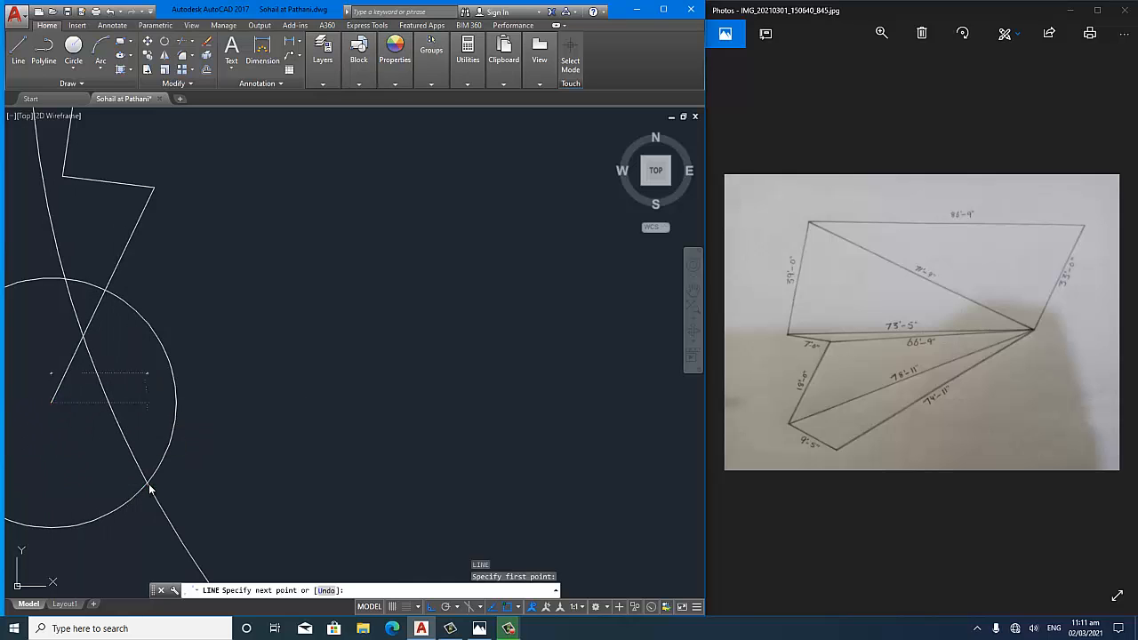
scroll(150, 488, "down", 4)
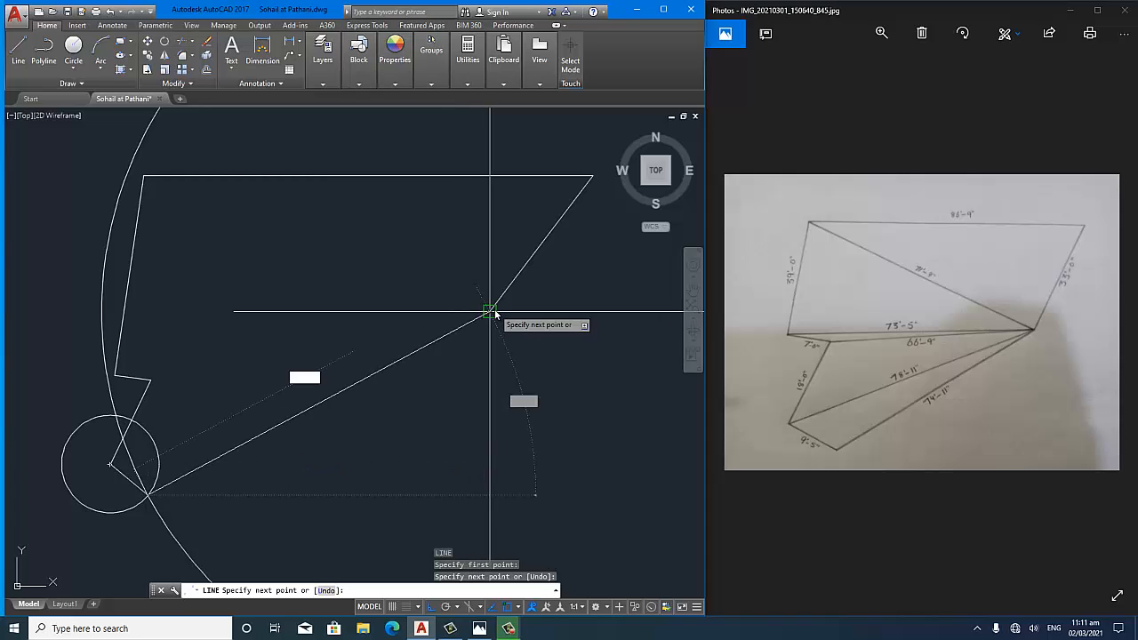
left_click(489, 311)
key("Return")
- Erase the 9'-5" and 74'-11" radius construction circles, keeping the closed plot outline
type("e")
key("Return")
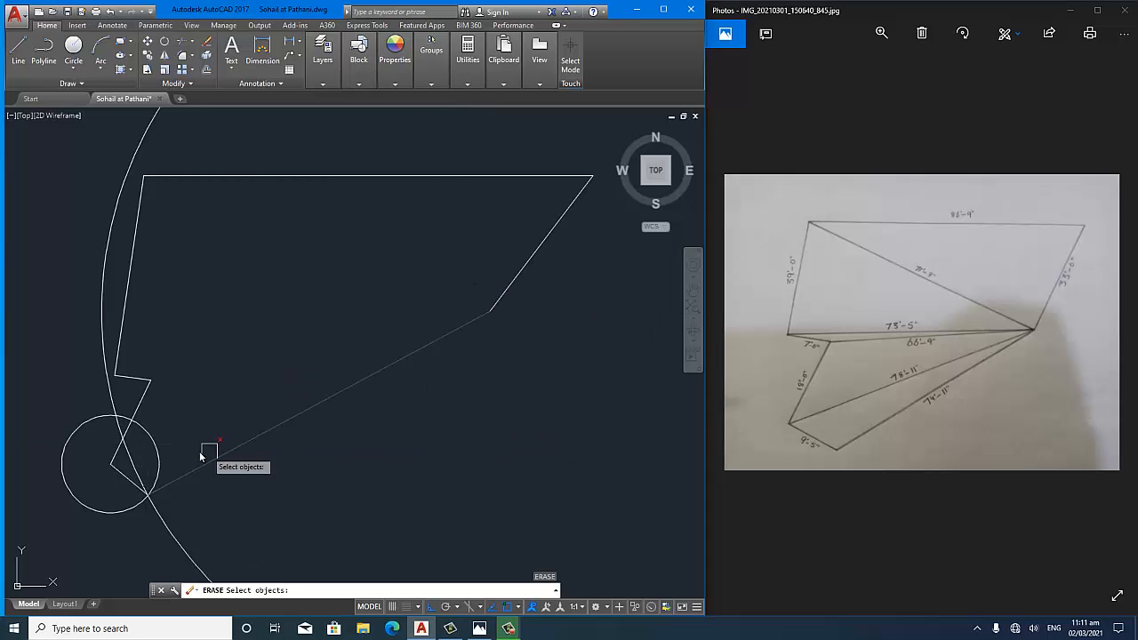
left_click(200, 456)
key("Return")
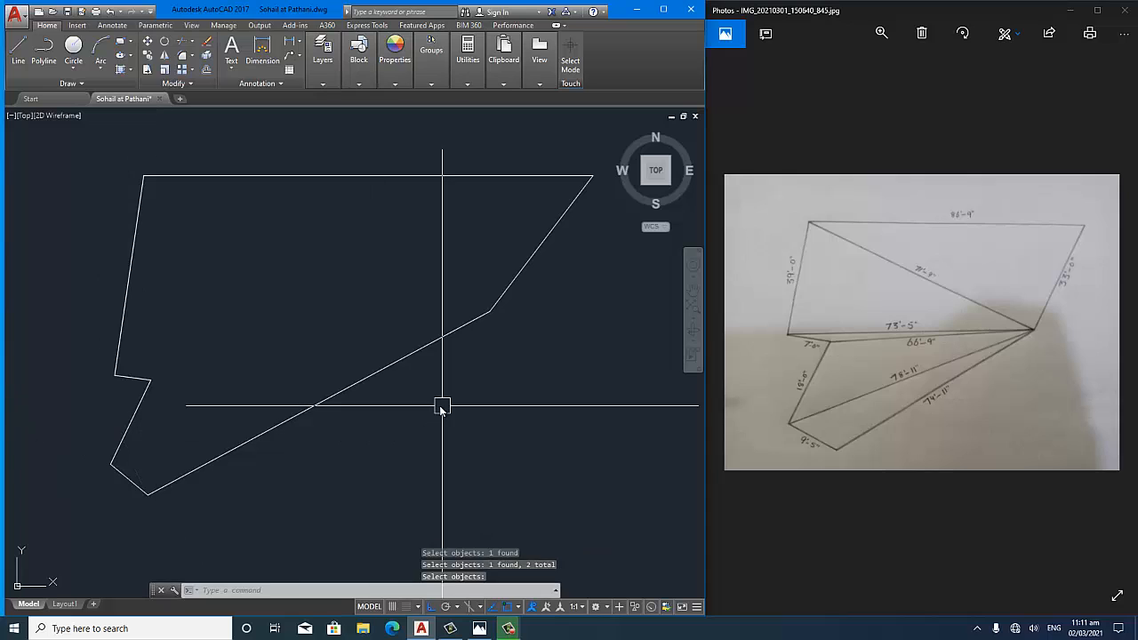
- Add an aligned dimension to the plot's horizontal top side, placed just above the line, and compare it with the sketch
middle_click_drag(419, 412, 406, 412)
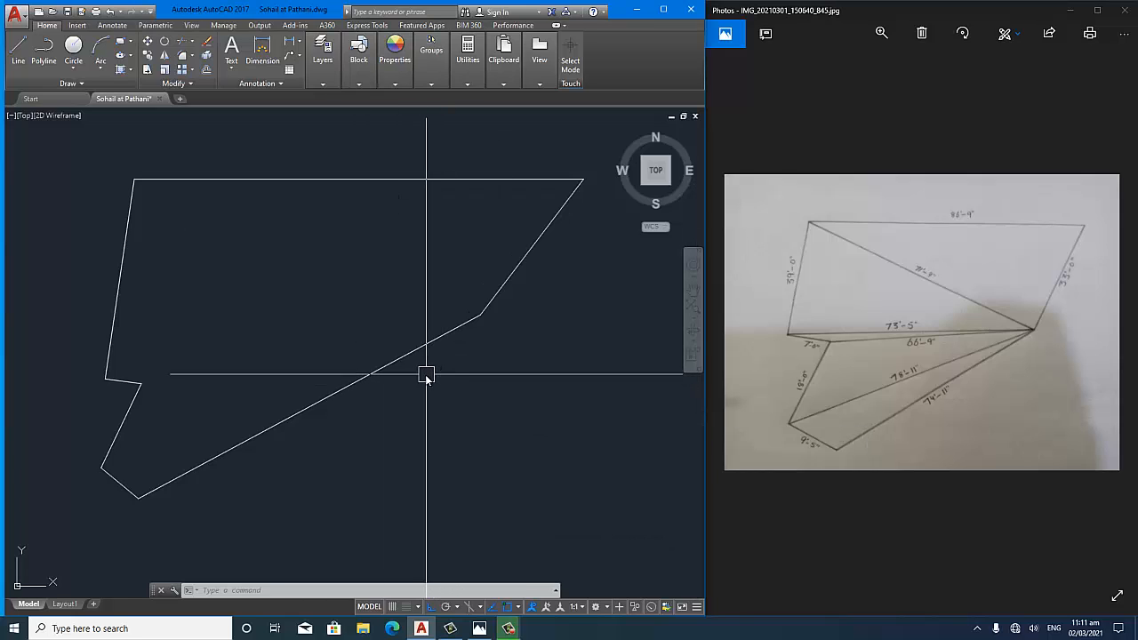
type("l")
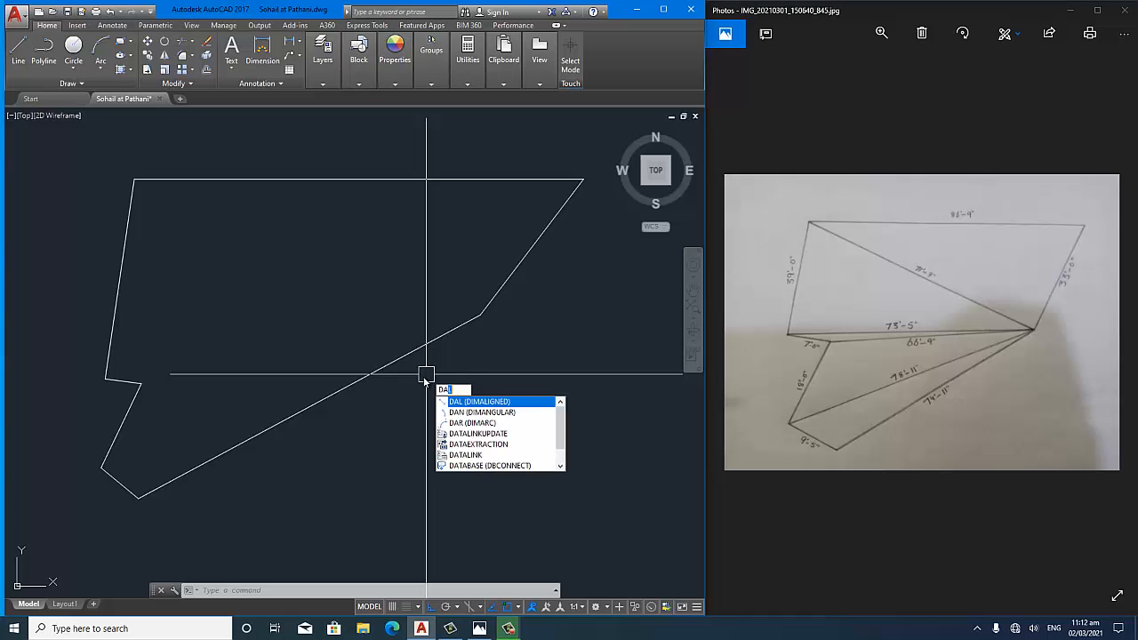
key("Return")
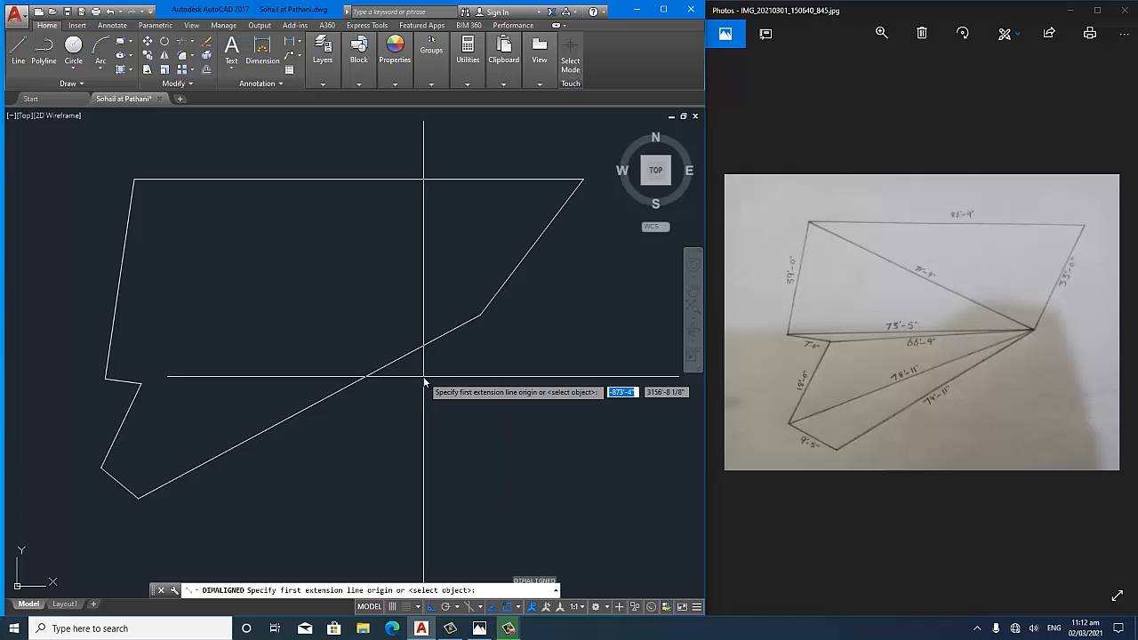
key("Return")
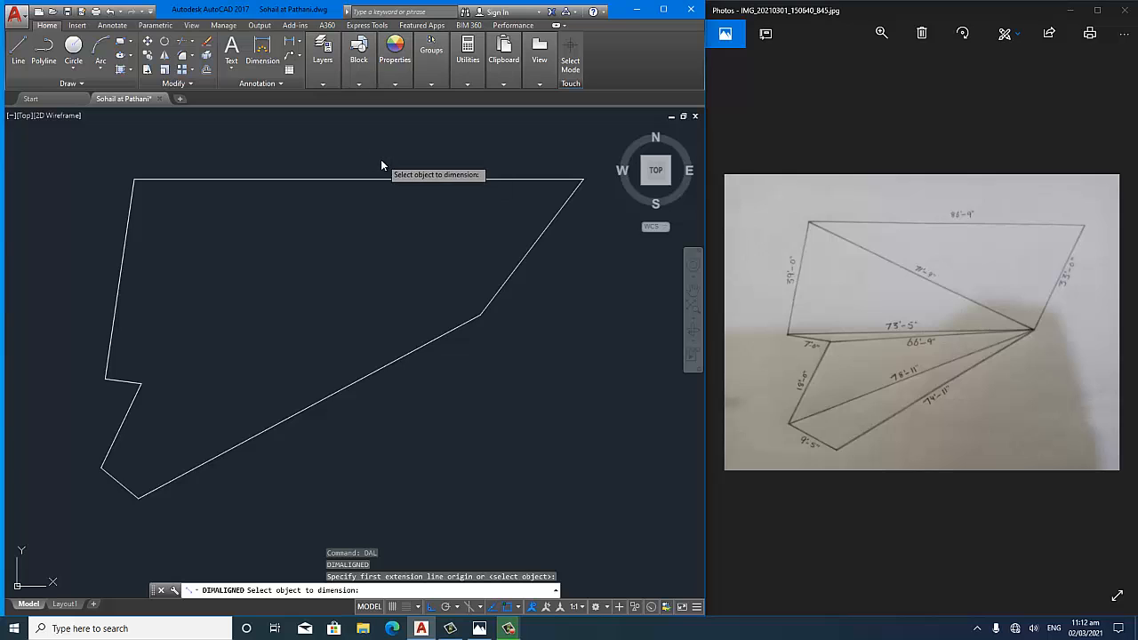
scroll(385, 177, "up", 4)
left_click(385, 190)
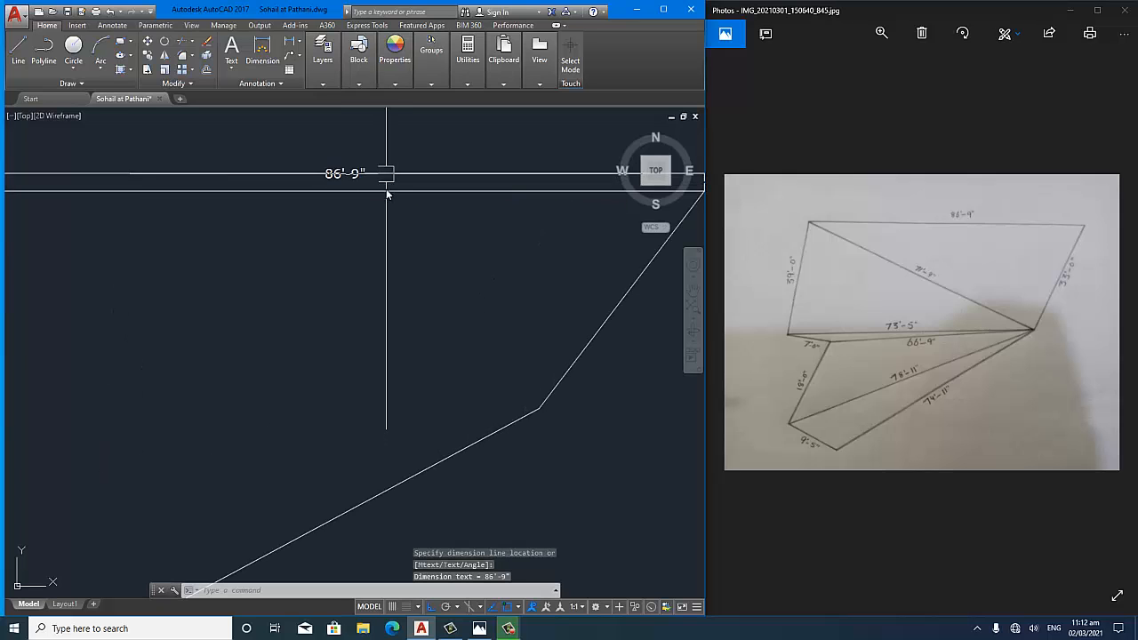
scroll(343, 187, "down", 3)
scroll(343, 187, "up", 3)
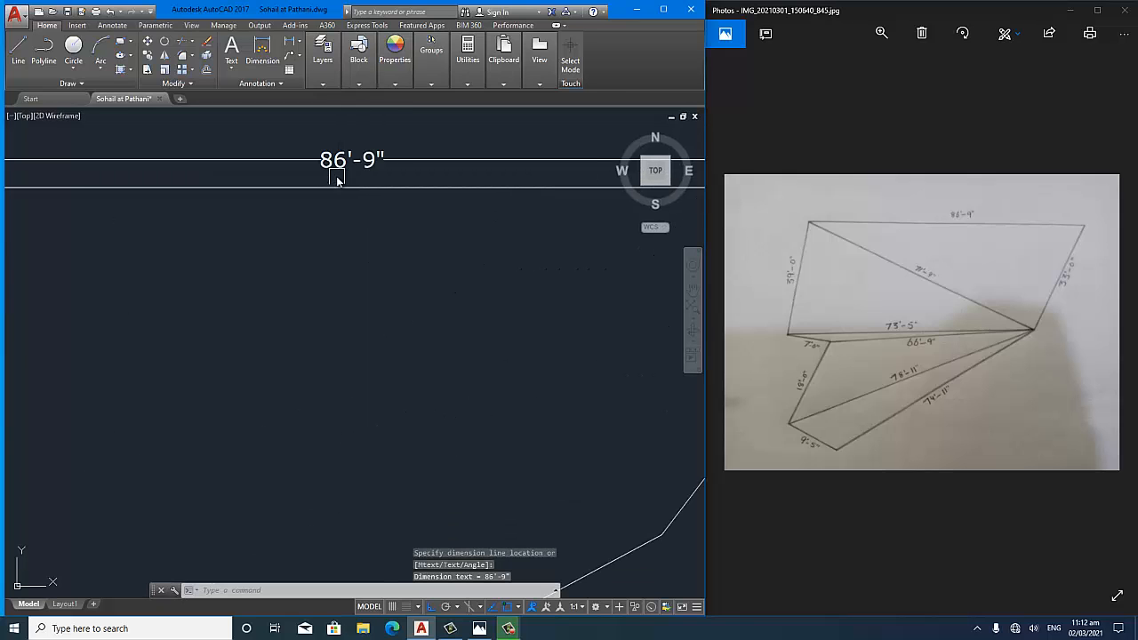
scroll(338, 183, "down", 1)
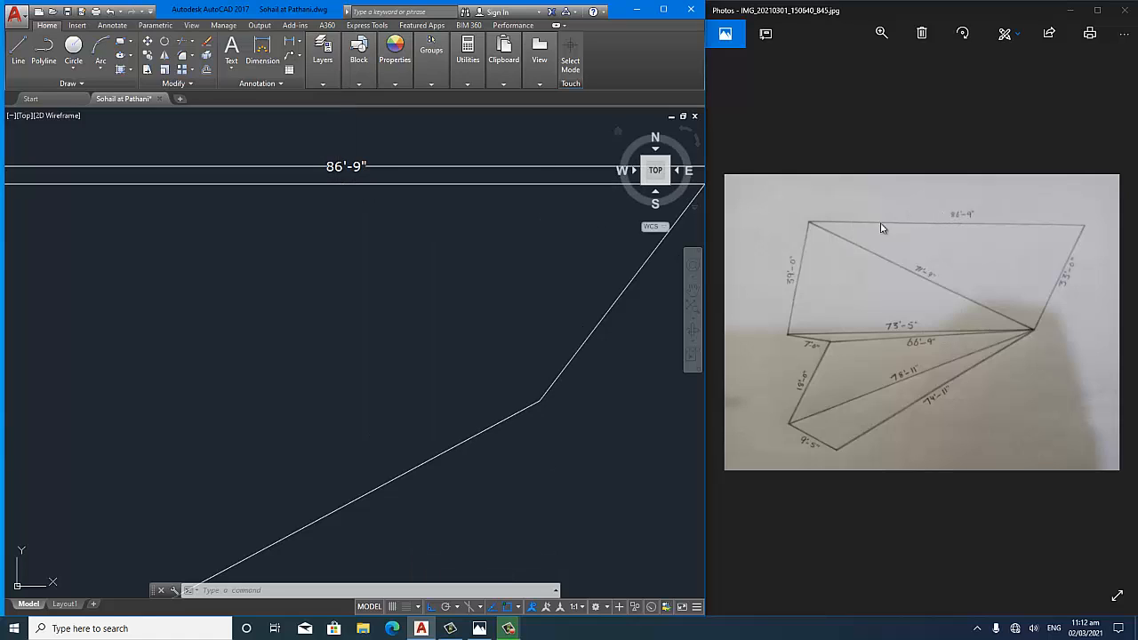
left_click(414, 170)
scroll(303, 228, "down", 3)
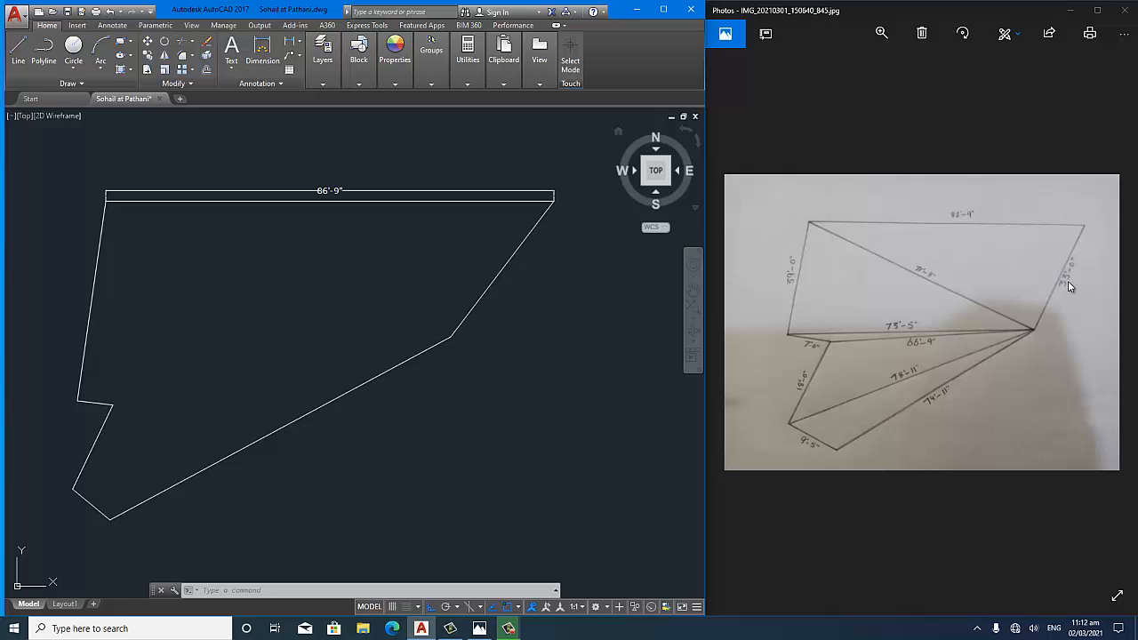
- Add an aligned dimension to the slanted right side, placed just outside the outline
scroll(545, 229, "up", 4)
key("Return")
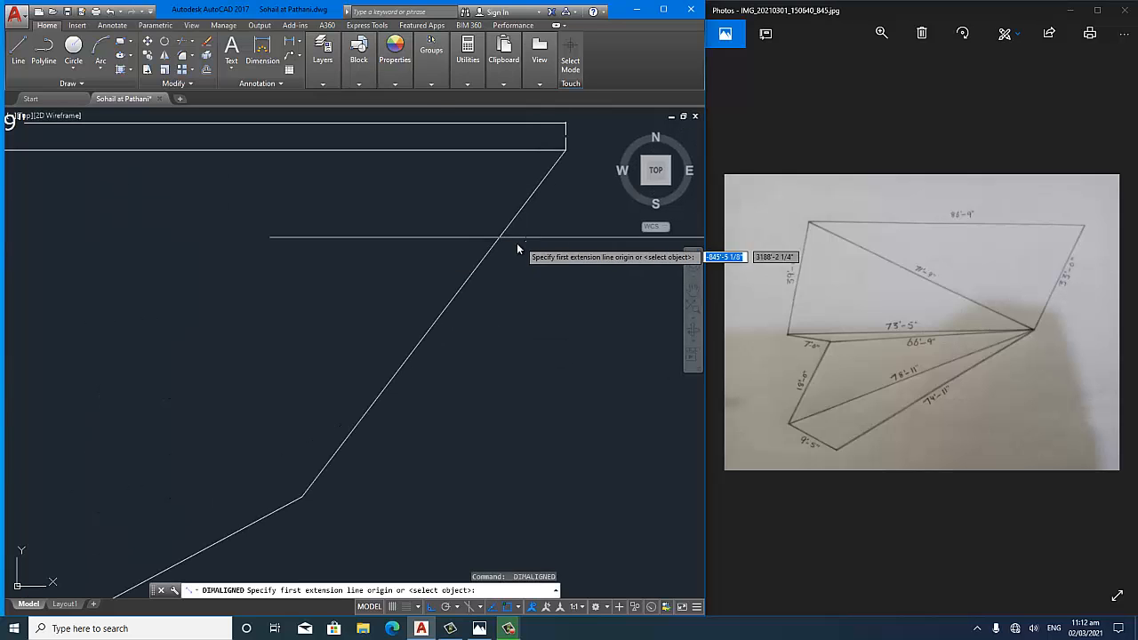
key("Return")
left_click(494, 250)
left_click(508, 269)
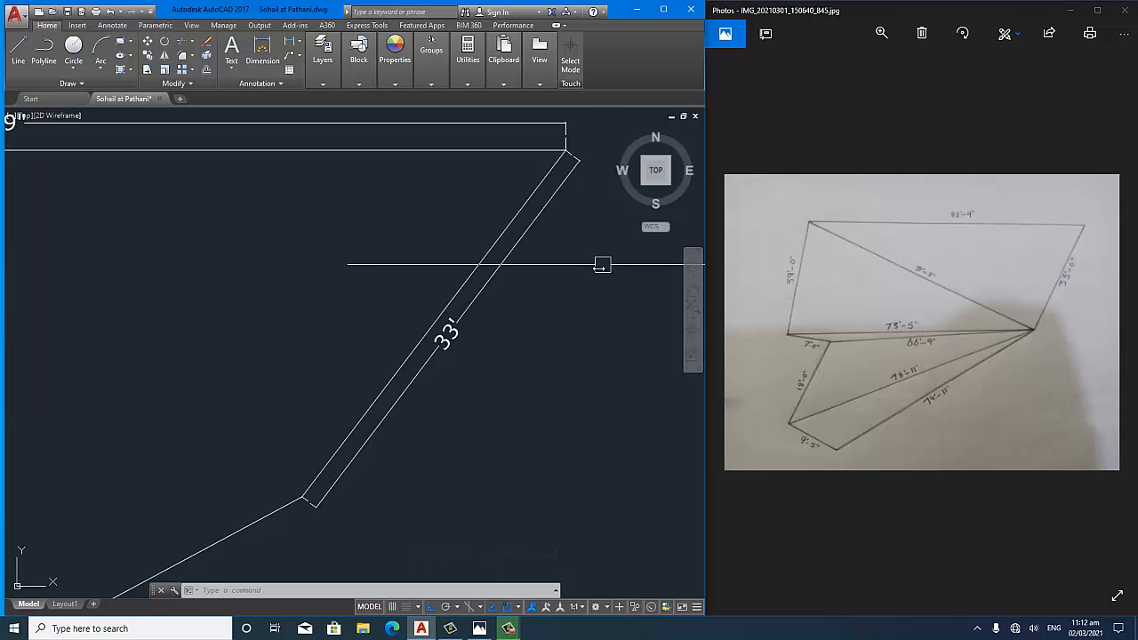
- Add an aligned dimension to the long left side of the plot, placed just outside the outline
scroll(595, 271, "down", 3)
scroll(104, 329, "up", 5)
scroll(104, 329, "down", 1)
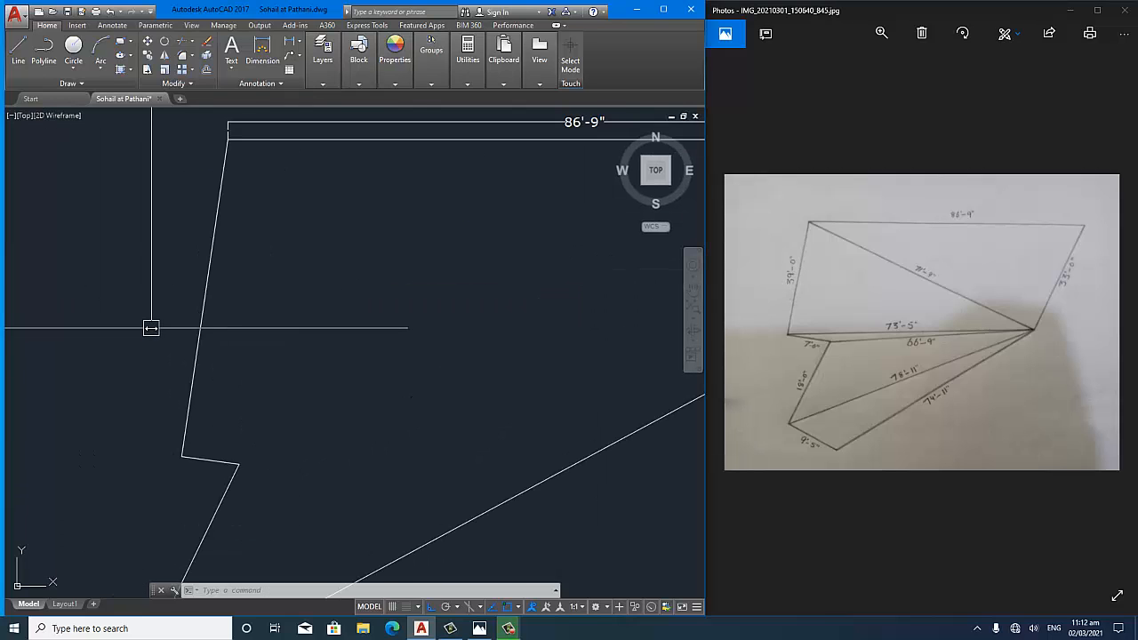
key("Return")
key("Return")
left_click(200, 282)
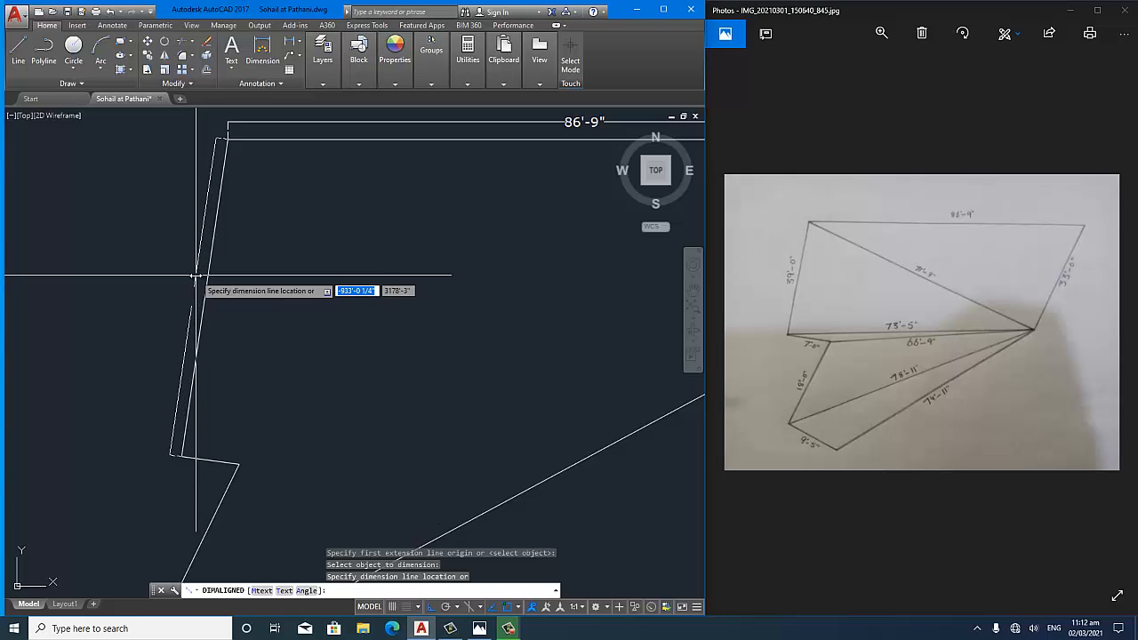
left_click(193, 272)
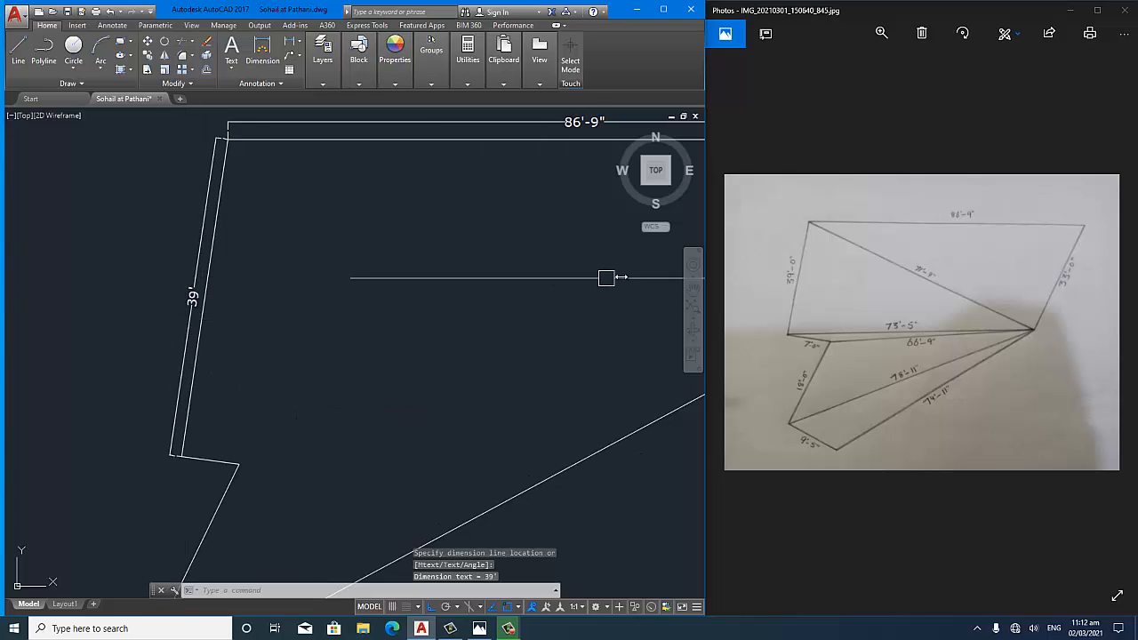
- Add an aligned dimension to the short offset segment at the lower end of the left side, placed just below it
mouse_move(293, 330)
middle_mouse_down()
mouse_move(289, 273)
mouse_move(315, 245)
middle_mouse_up()
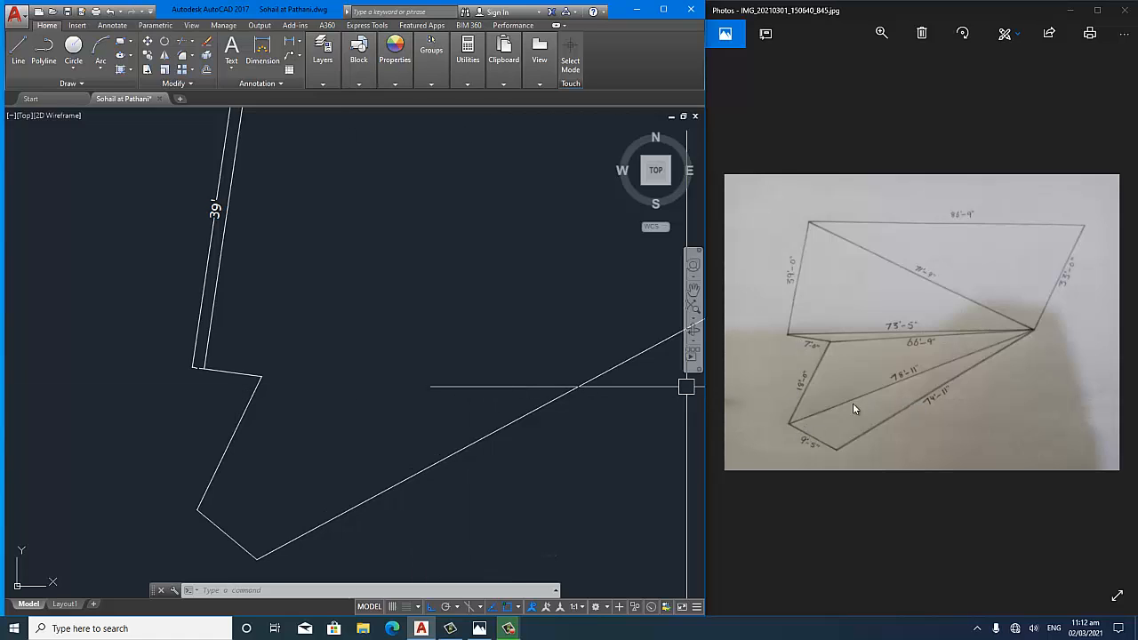
key("Return")
key("Return")
left_click(223, 377)
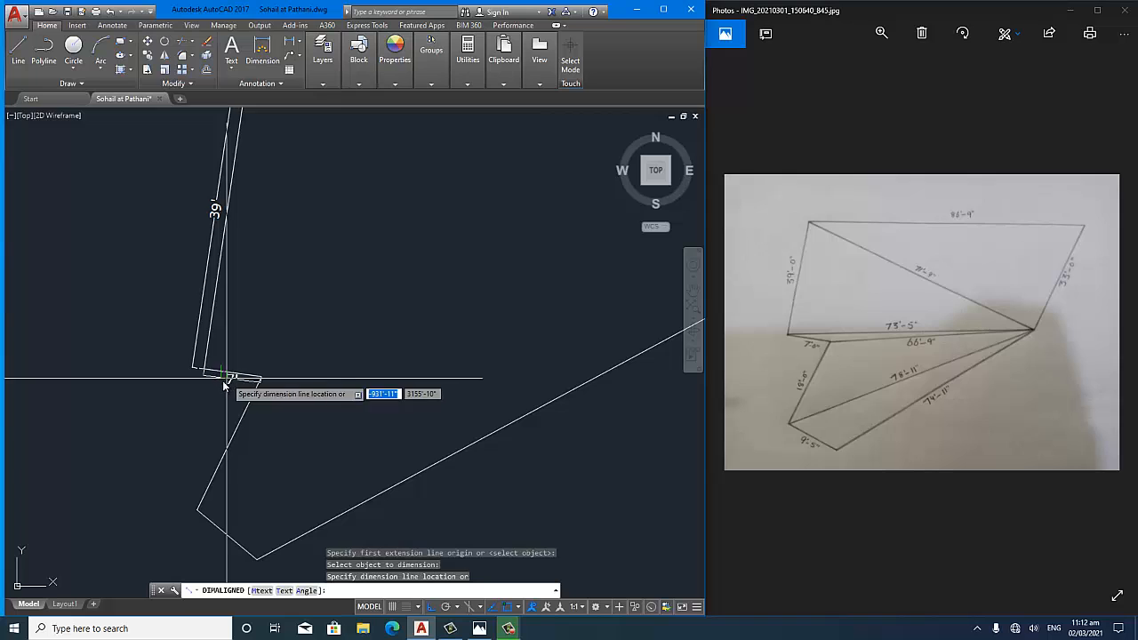
left_click(224, 386)
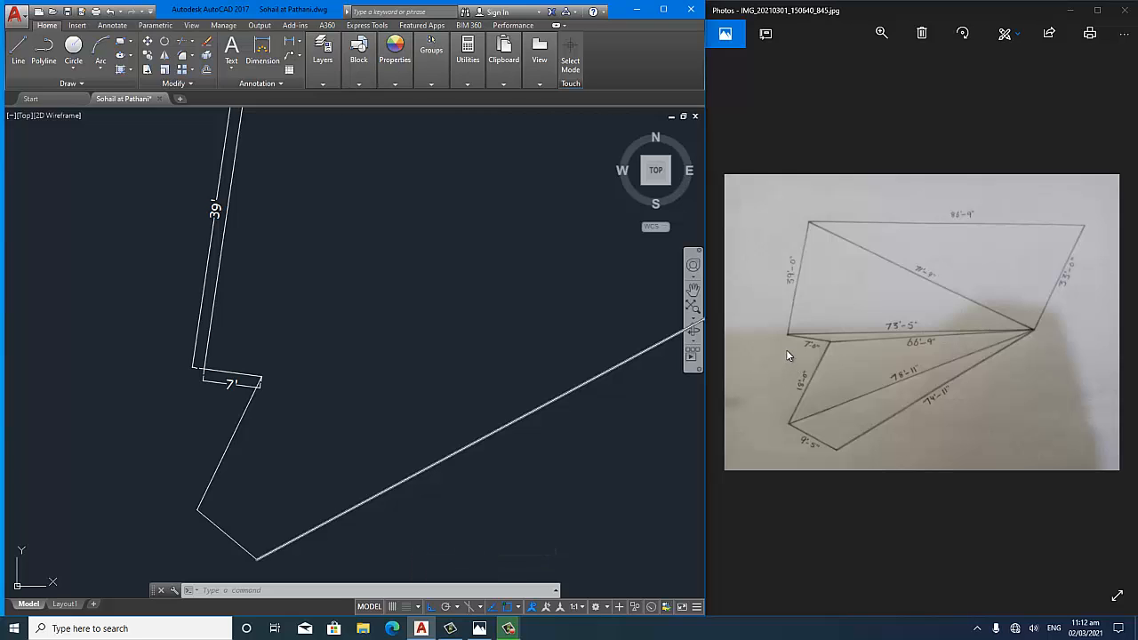
- Add an aligned dimension to the slanted segment running down from the short offset, placed on its outer side
middle_click_drag(483, 379, 441, 303)
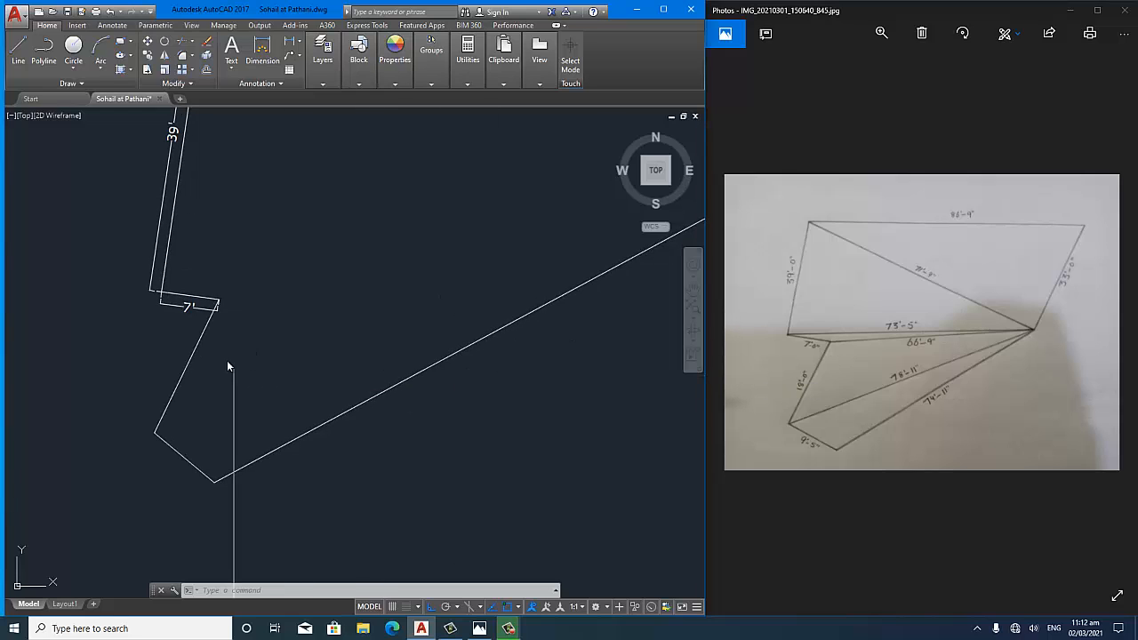
key("space")
key("Return")
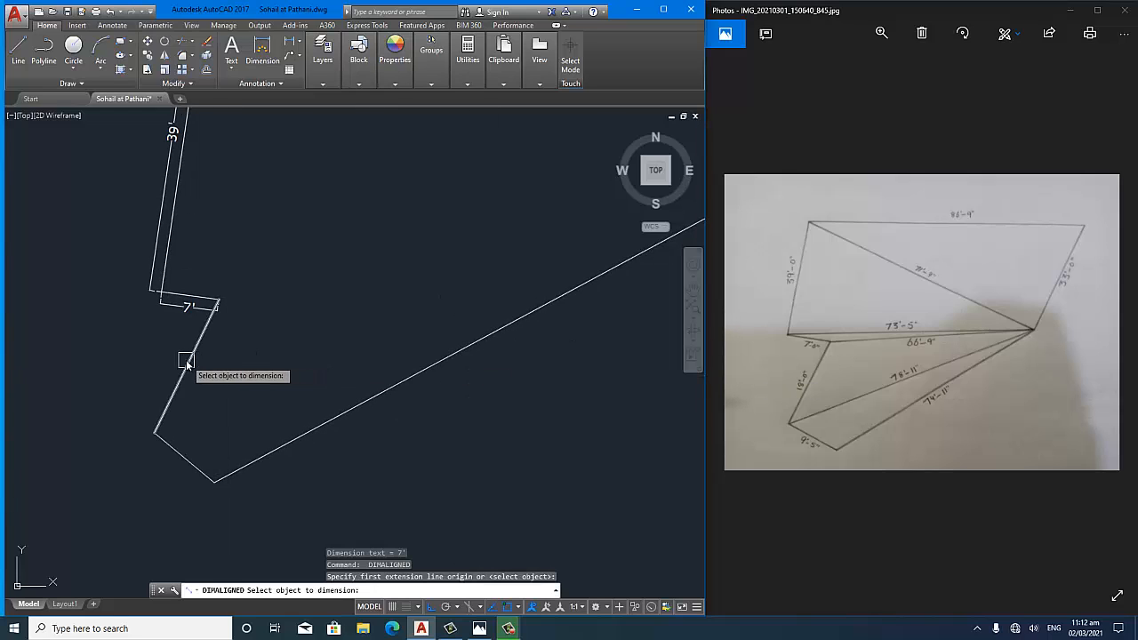
left_click(186, 371)
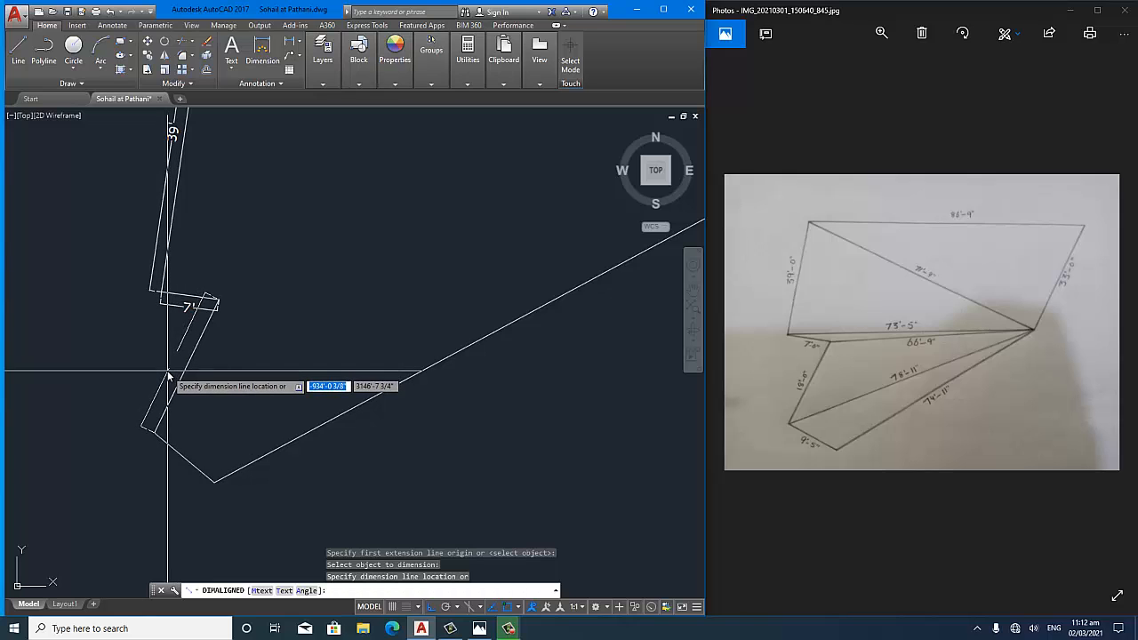
left_click(167, 369)
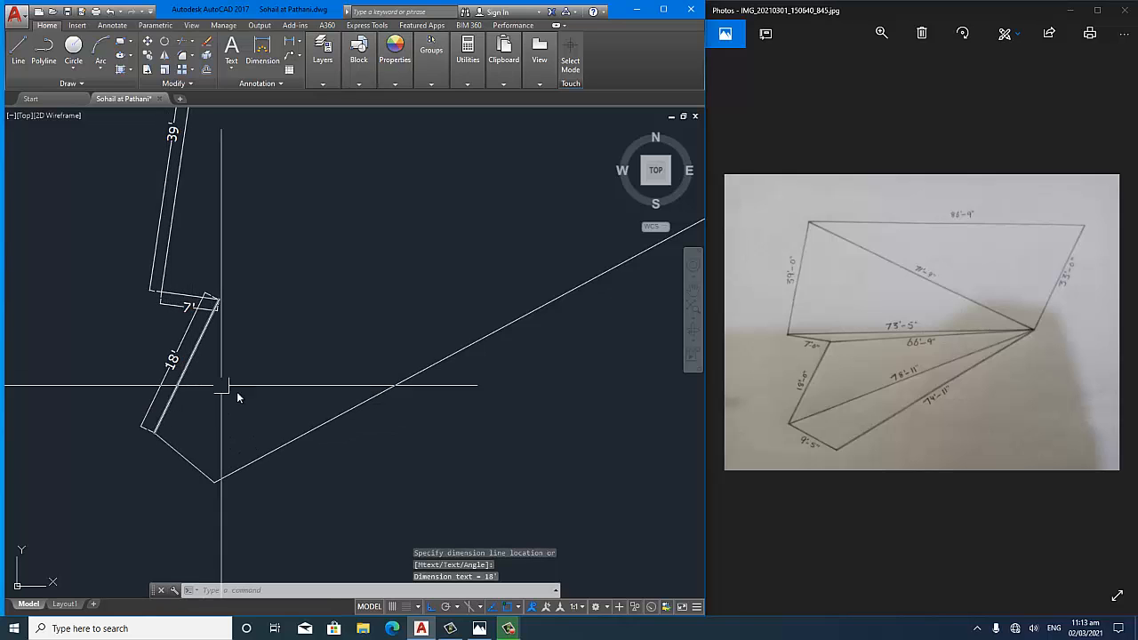
- Add an aligned dimension to the short slanted segment at the plot's lower-left corner, placed just outside the outline
middle_click_drag(240, 400, 211, 355)
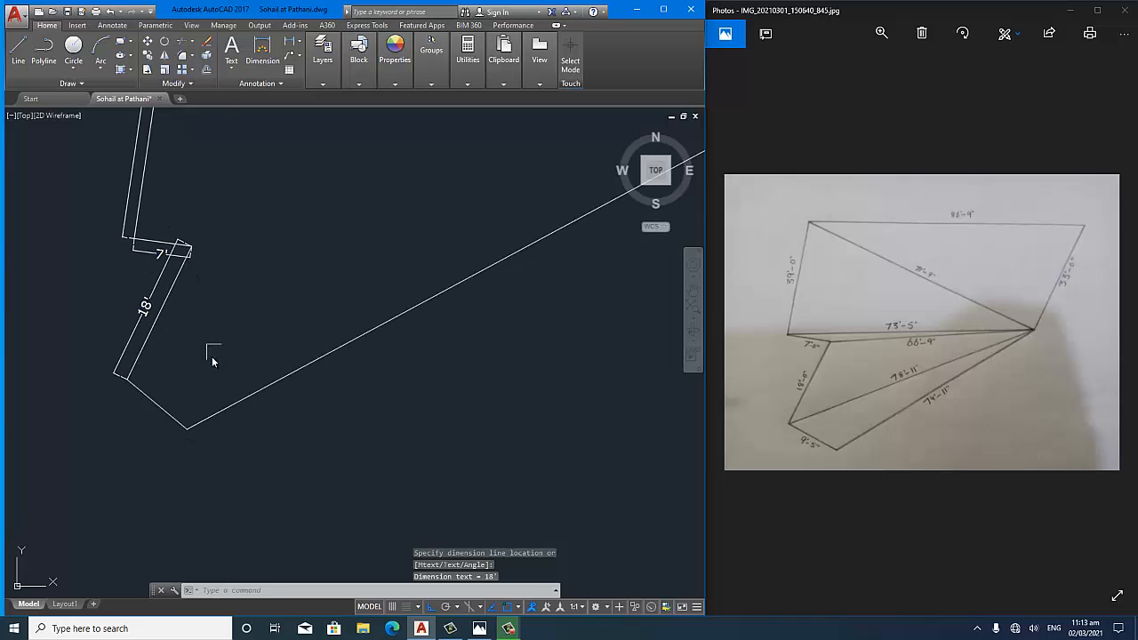
key("Return")
key("Return")
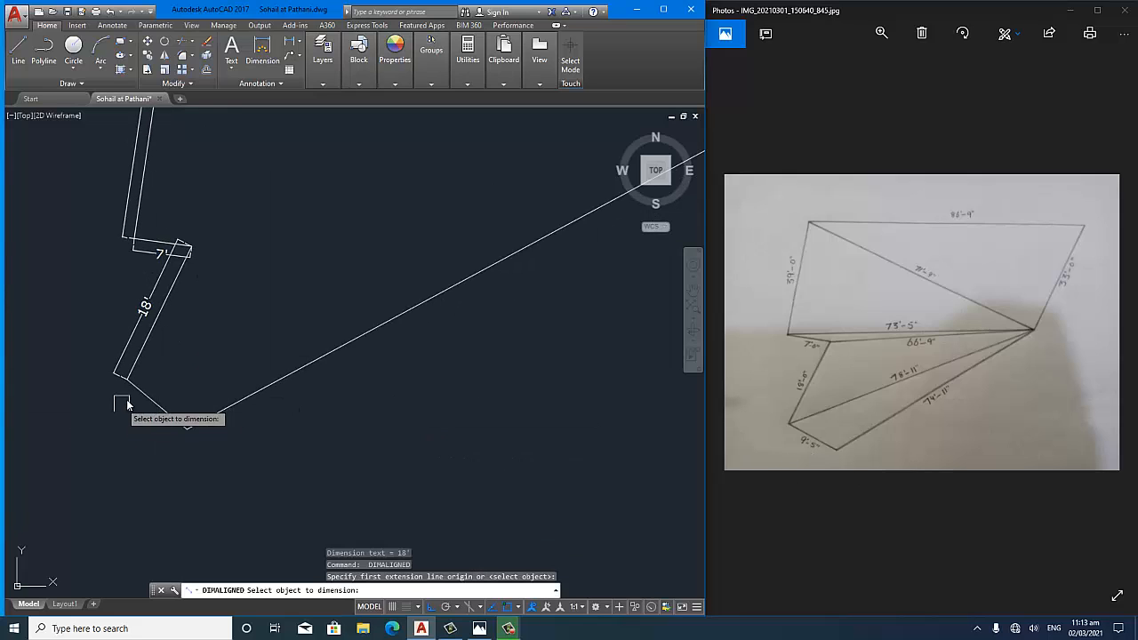
left_click(141, 397)
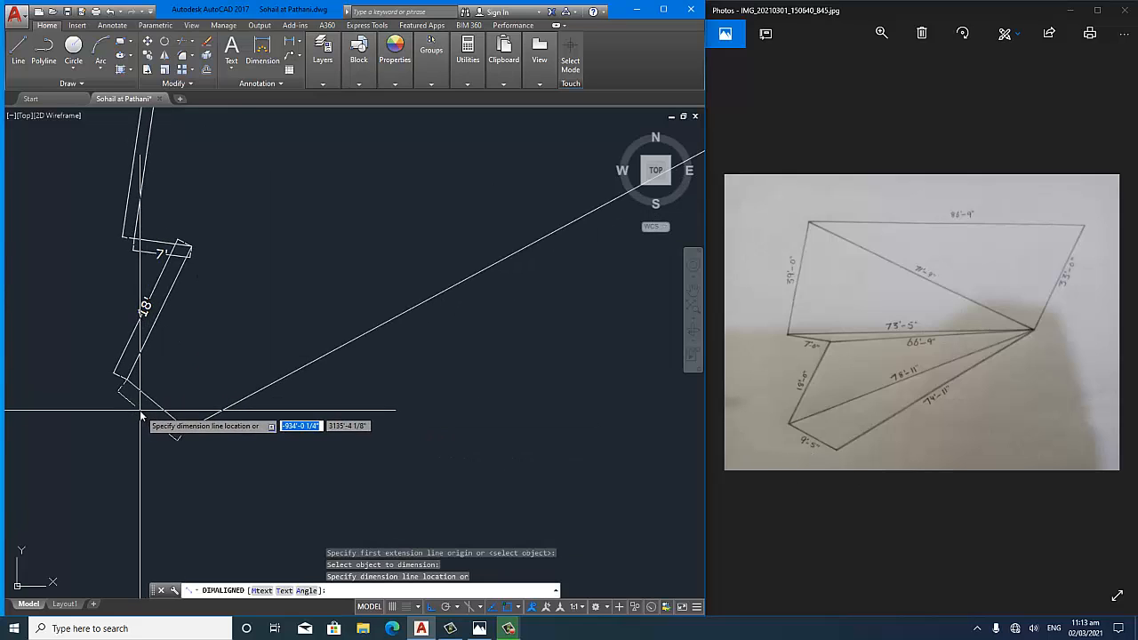
left_click(102, 442)
- Add an aligned dimension to the long slanted lower side of the plot, placed just below the outline
scroll(97, 444, "down", 2)
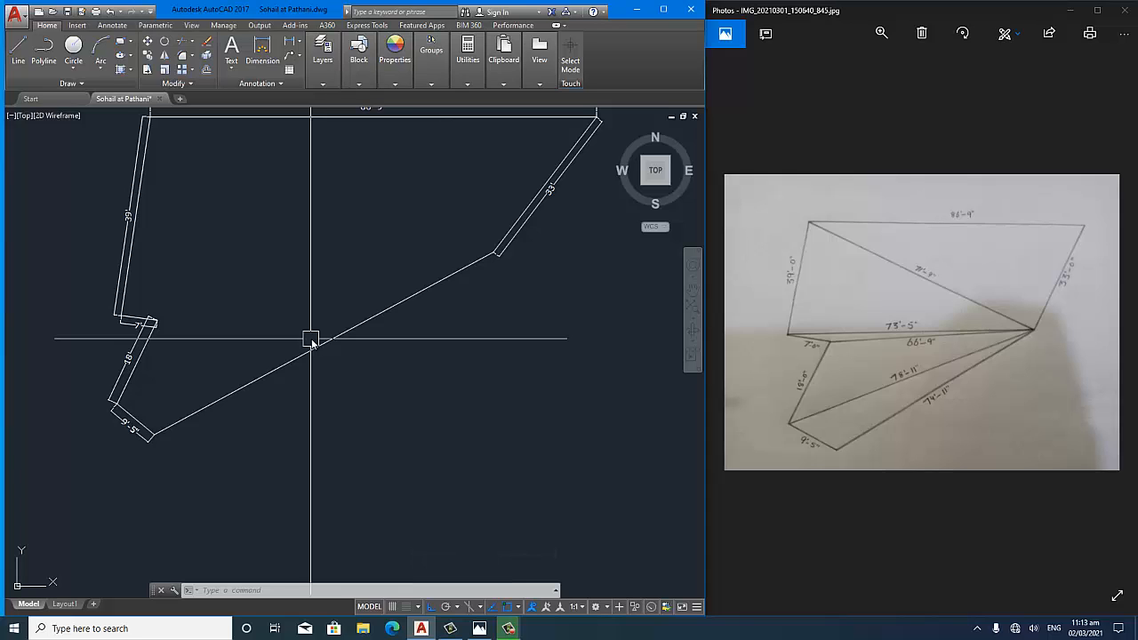
middle_click_drag(312, 318, 306, 349)
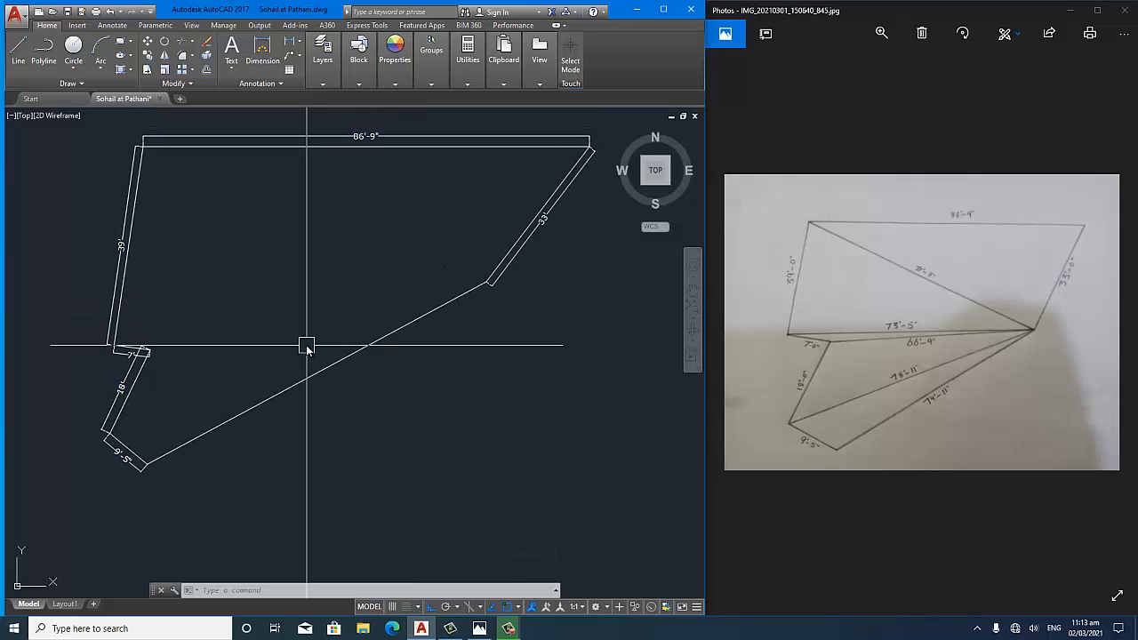
key("Return")
key("Return")
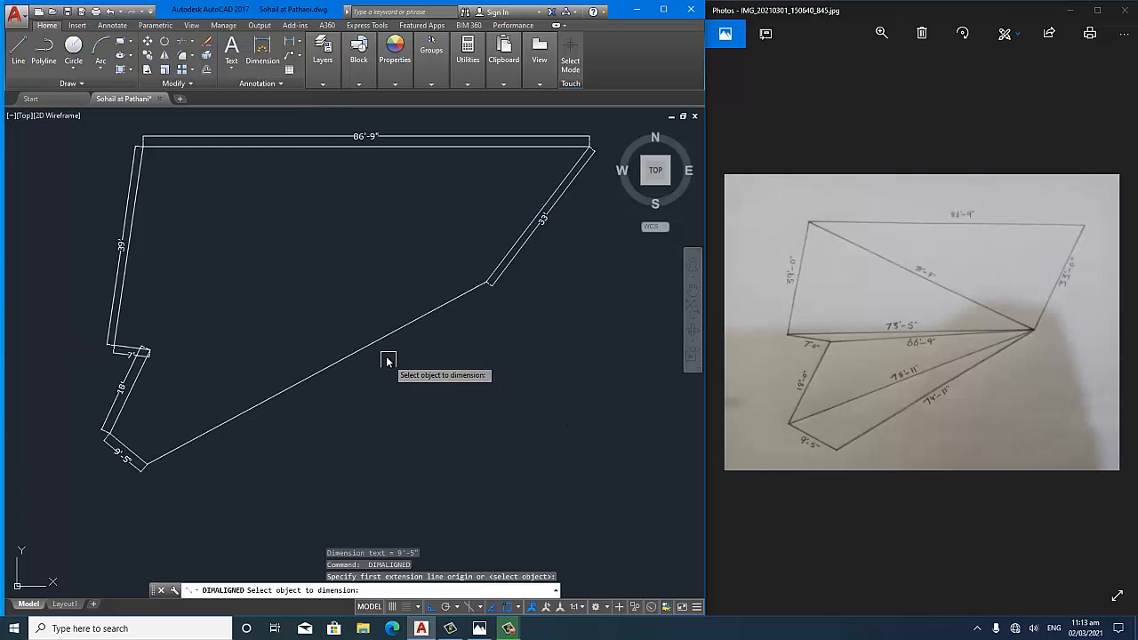
left_click(380, 343)
scroll(343, 367, "up", 5)
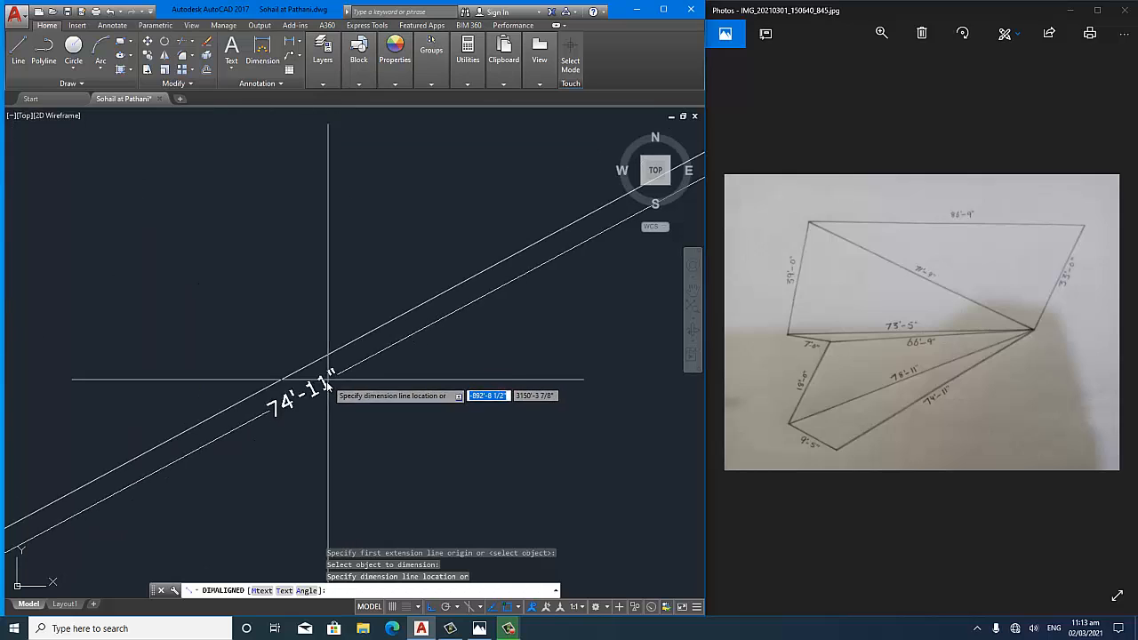
left_click(305, 414)
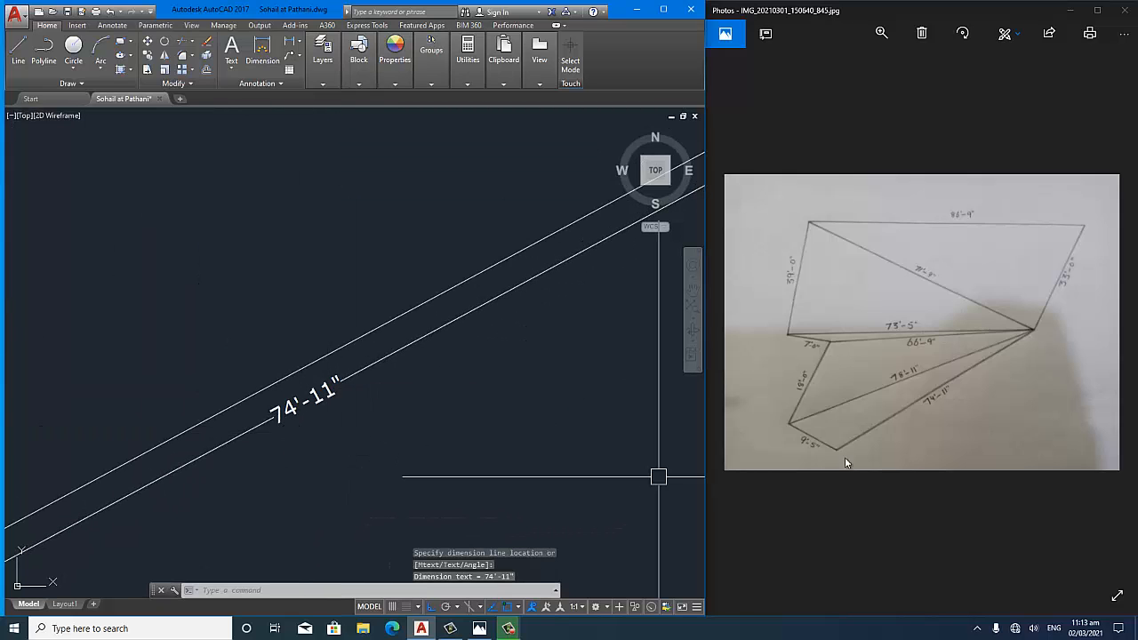
scroll(305, 420, "down", 5)
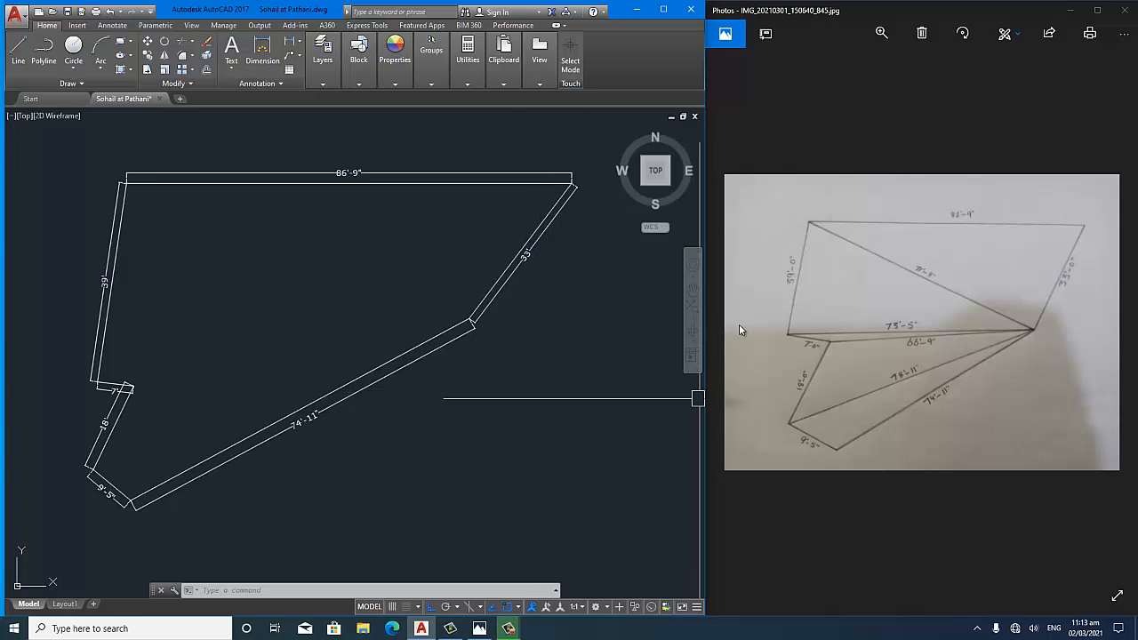
mouse_move(493, 353)
middle_mouse_down()
mouse_move(473, 336)
mouse_move(491, 342)
middle_mouse_up()
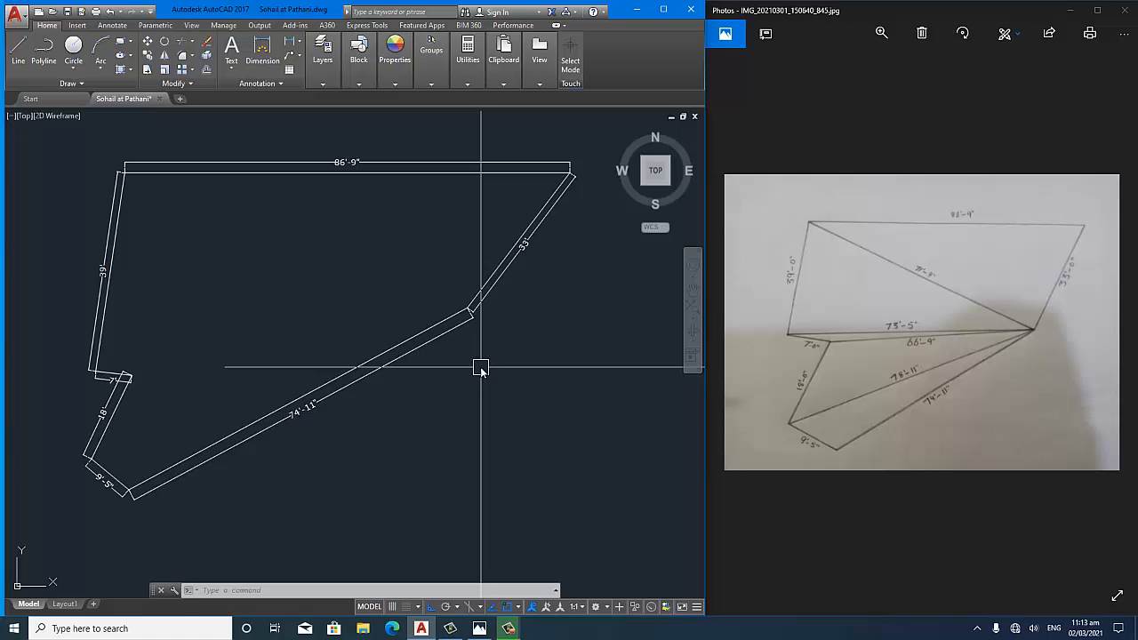
- Copy the whole plot outline with its dimensions to the empty space on the right of the original
scroll(382, 353, "down", 2)
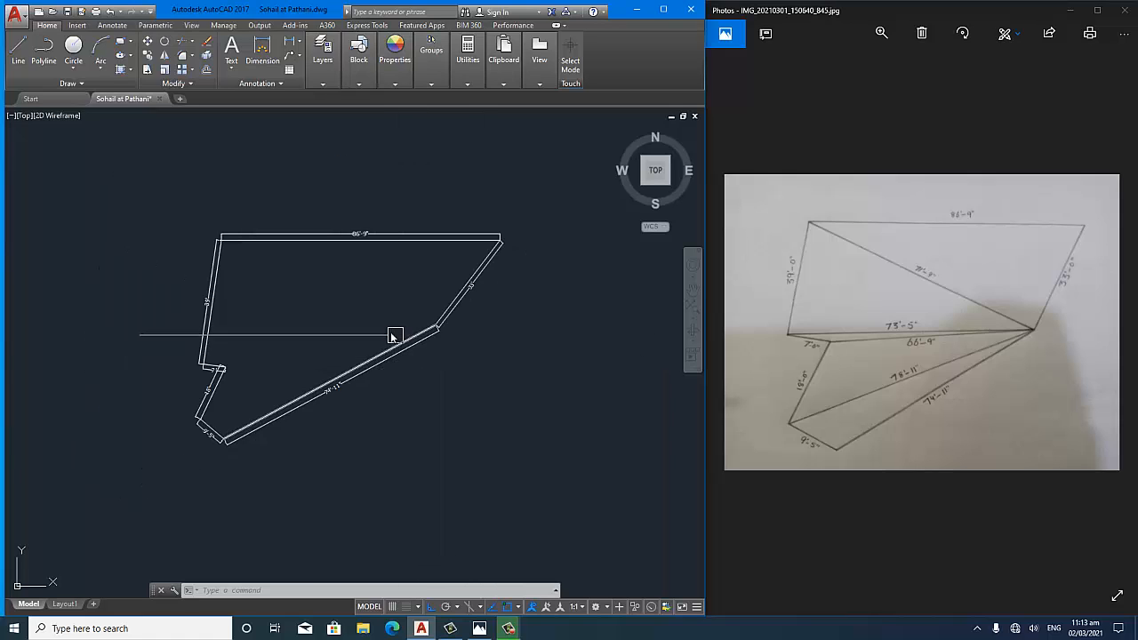
middle_click_drag(395, 337, 296, 331)
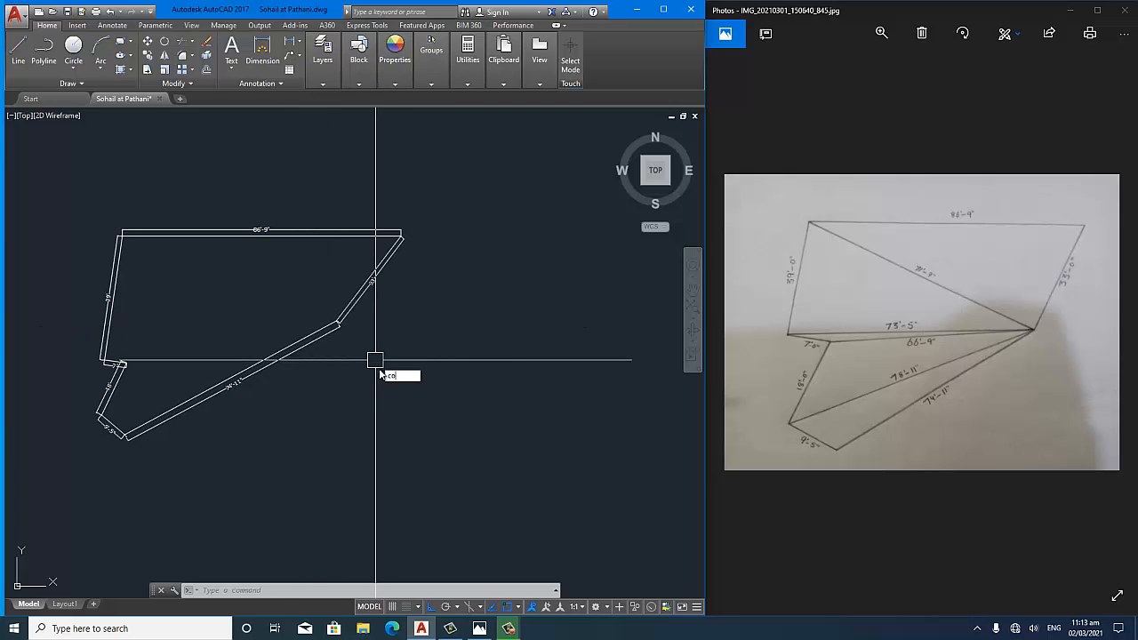
key("Return")
left_click(459, 473)
left_click(80, 196)
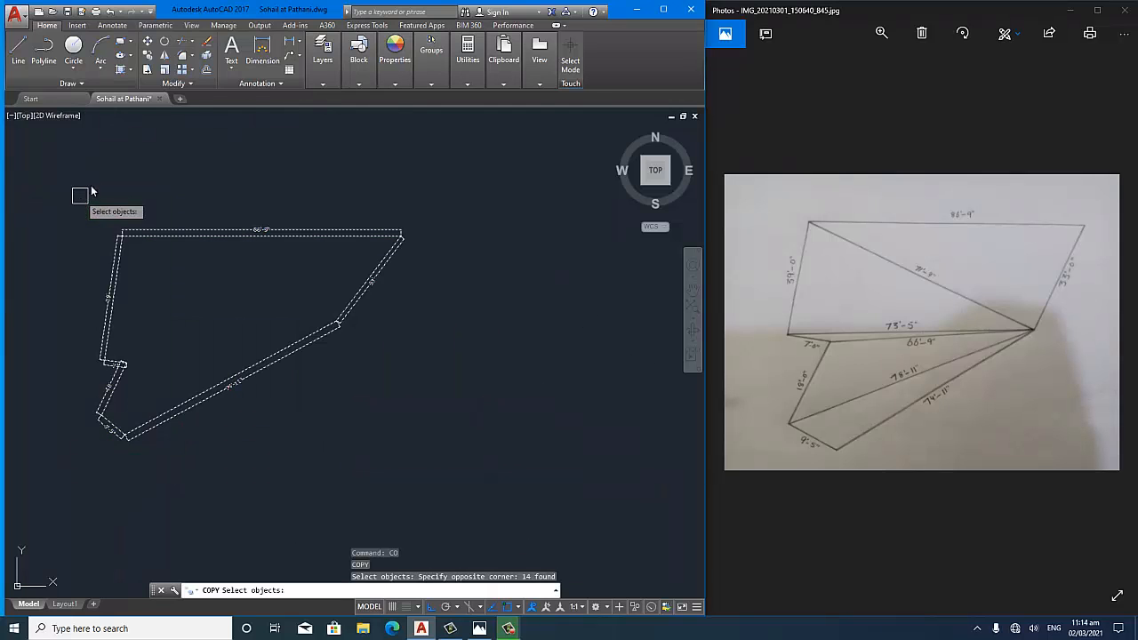
key("Return")
left_click(110, 176)
scroll(112, 196, "down", 4)
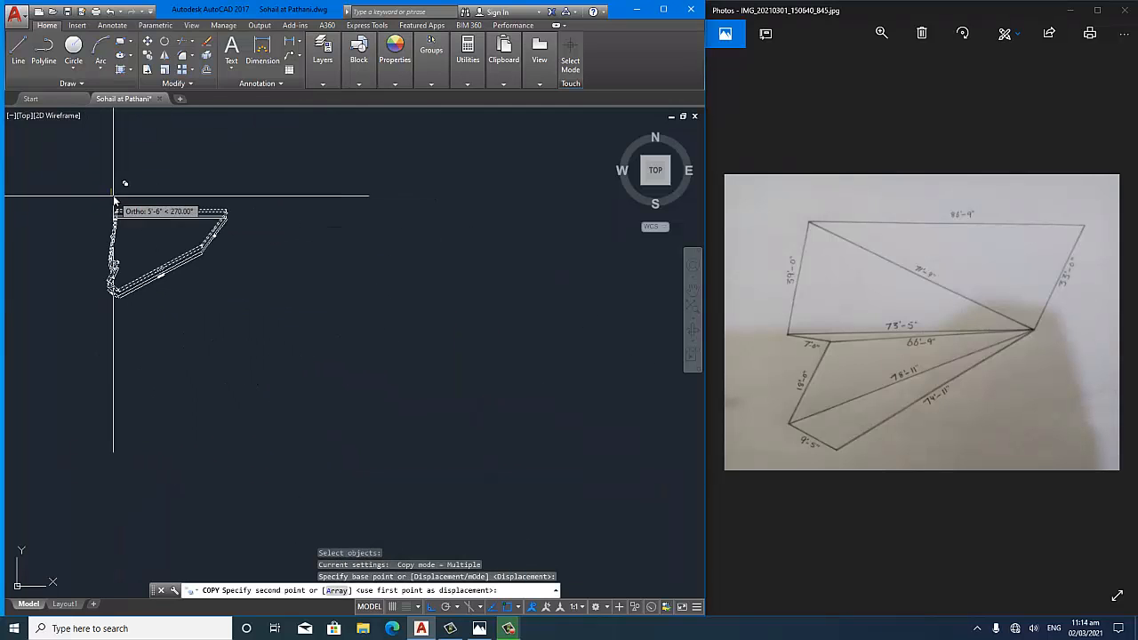
left_click(255, 209)
key("Return")
scroll(254, 206, "up", 4)
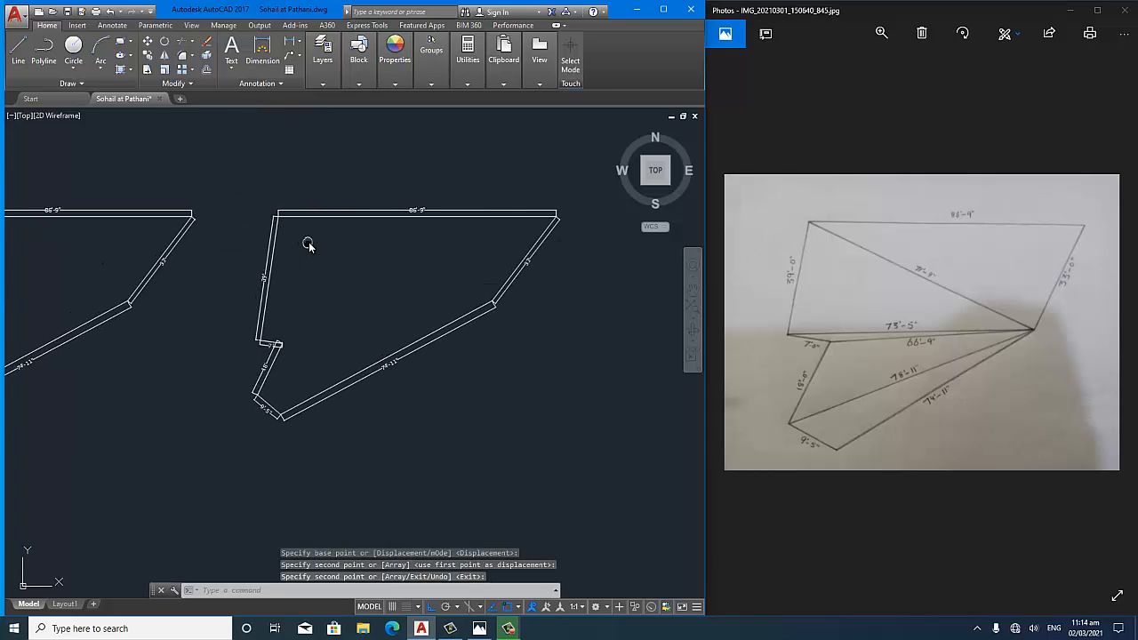
- Erase all seven dimensions from the copied plot, keeping only its outline
scroll(427, 244, "up", 2)
scroll(392, 264, "down", 2)
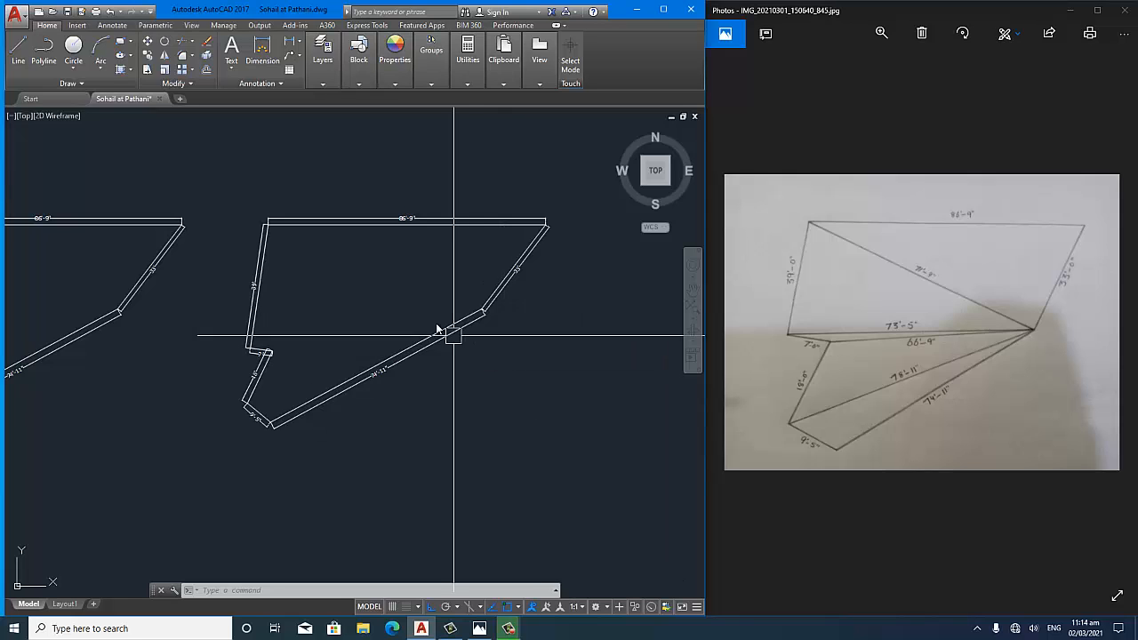
scroll(404, 300, "up", 2)
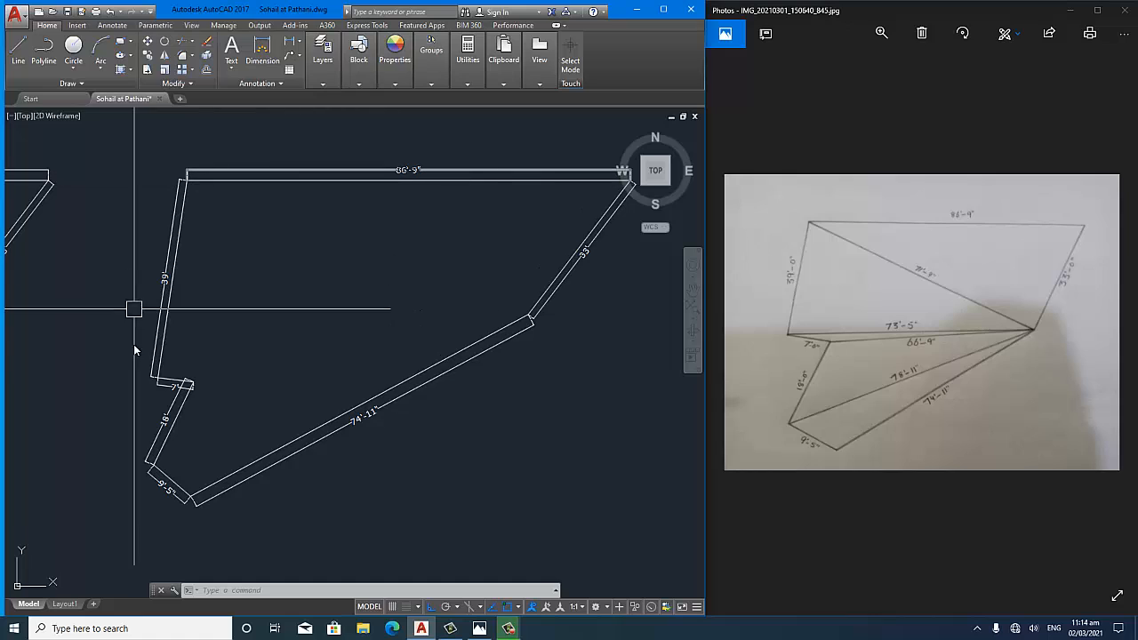
key("Return")
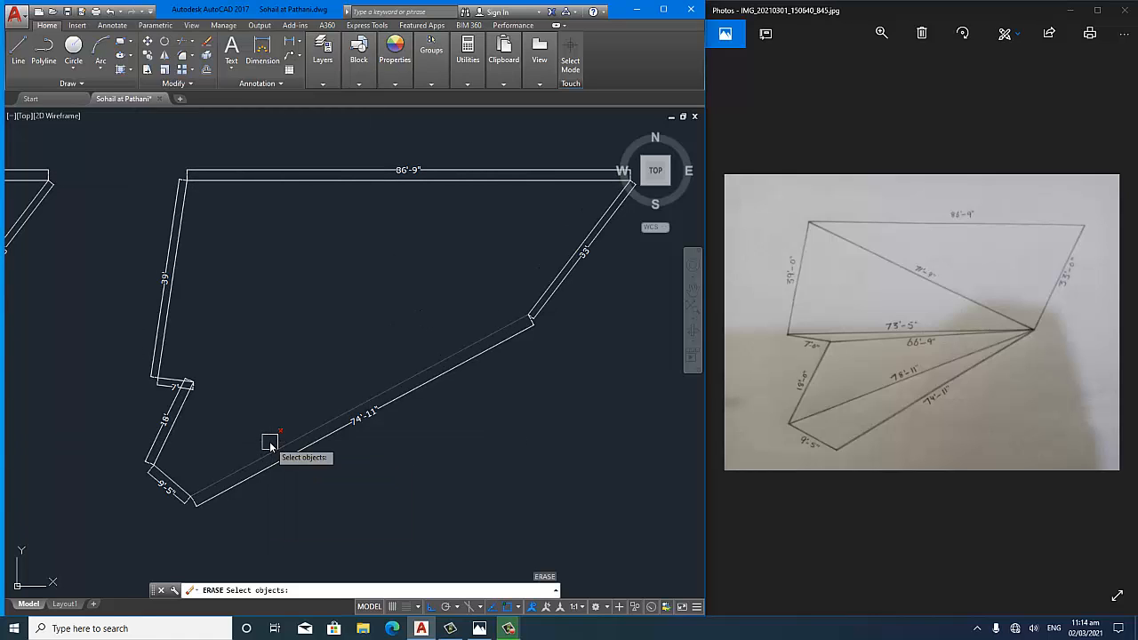
left_click(360, 414)
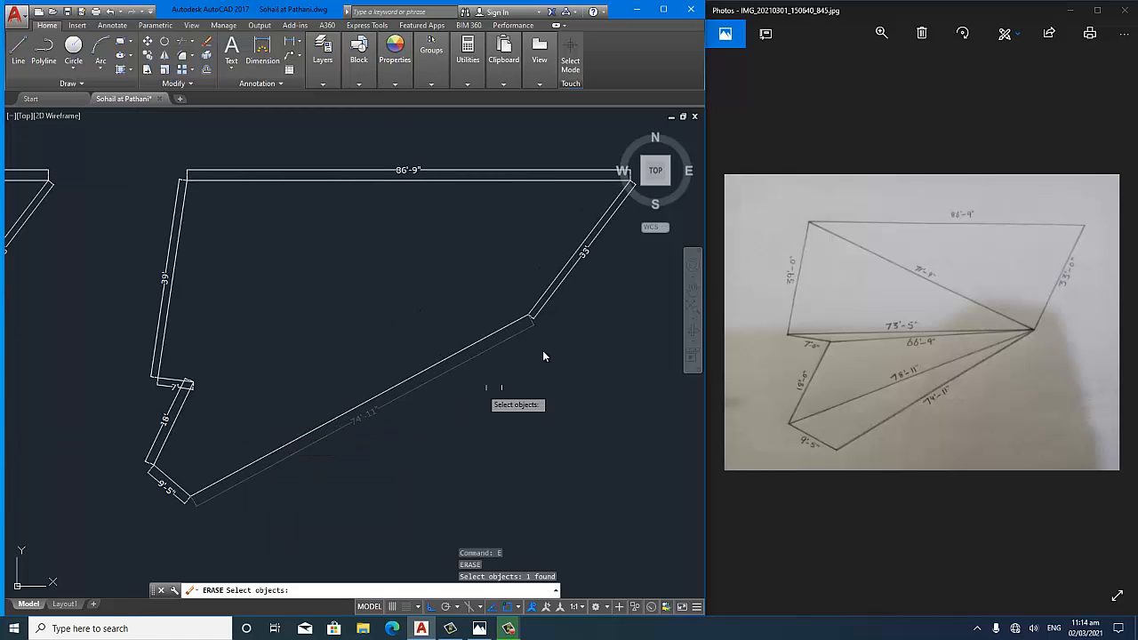
left_click(584, 258)
left_click(450, 169)
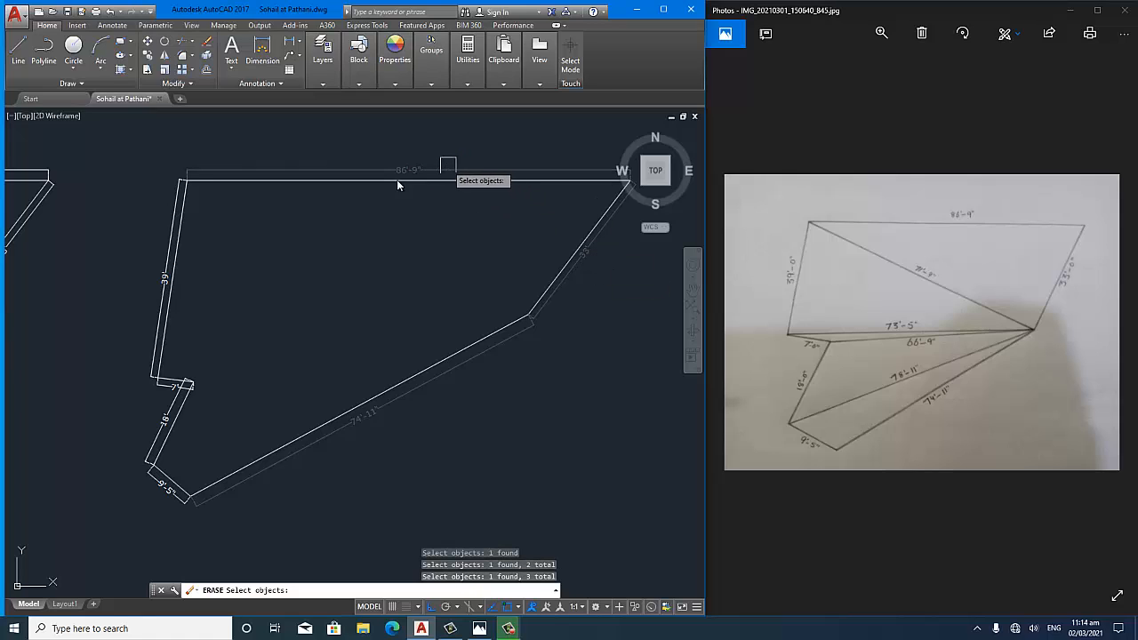
left_click(162, 281)
left_click(155, 398)
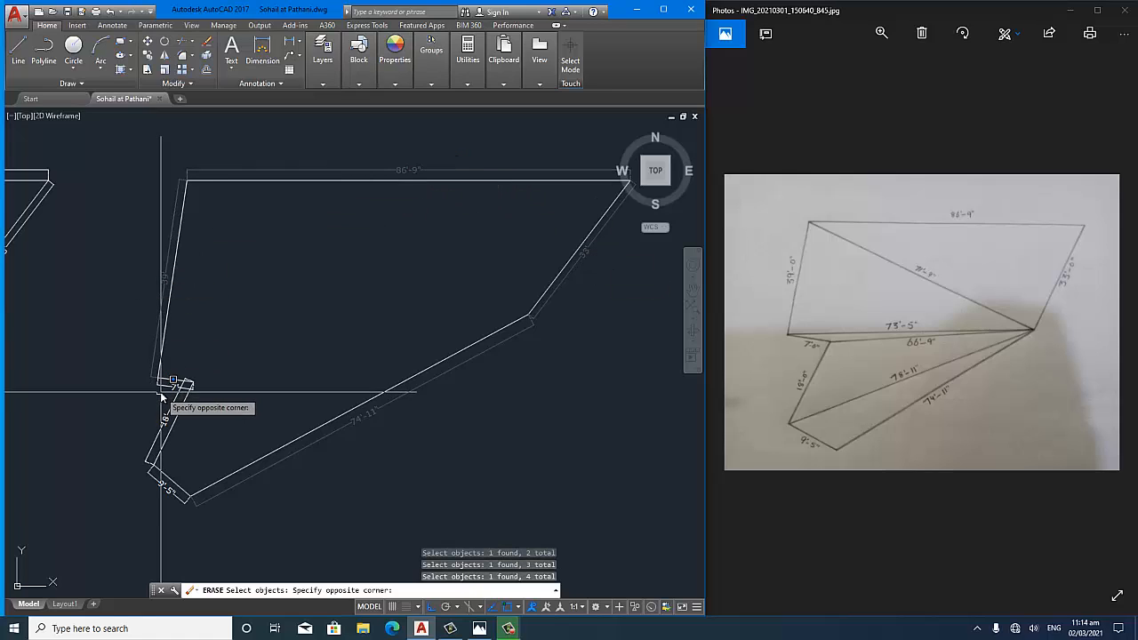
left_click(160, 391)
left_click(171, 385)
left_click(166, 413)
left_click(160, 494)
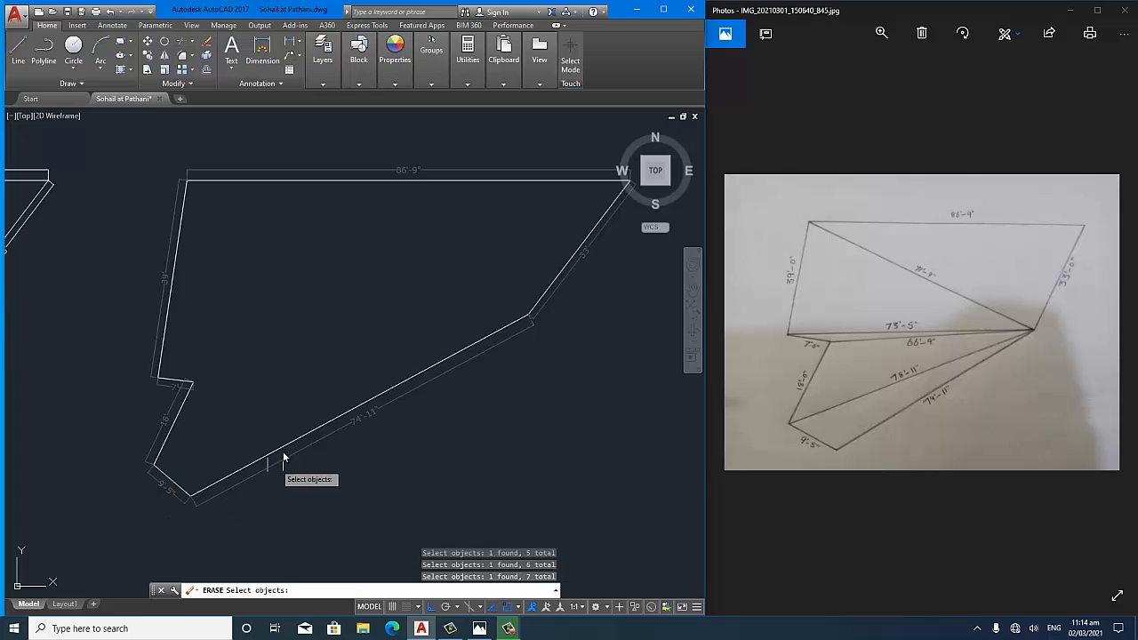
key("Return")
middle_click_drag(363, 338, 329, 368)
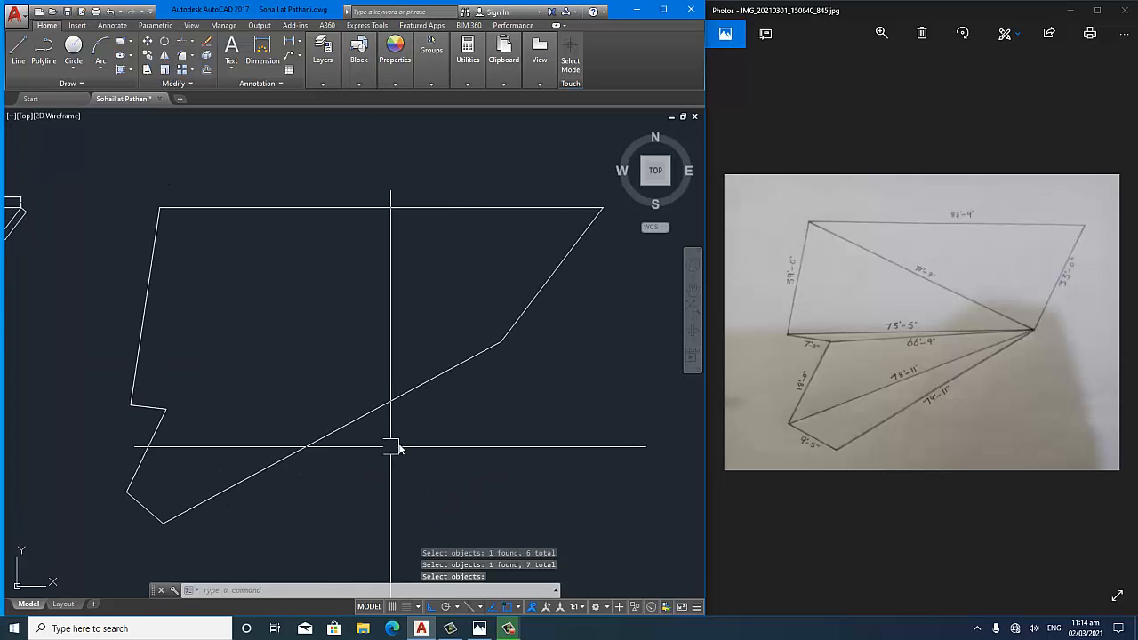
- Start an AREA measurement of the copied outline, picking its corners clockwise from the upper-left corner to the inner corner of the notch
middle_click_drag(394, 445, 383, 447)
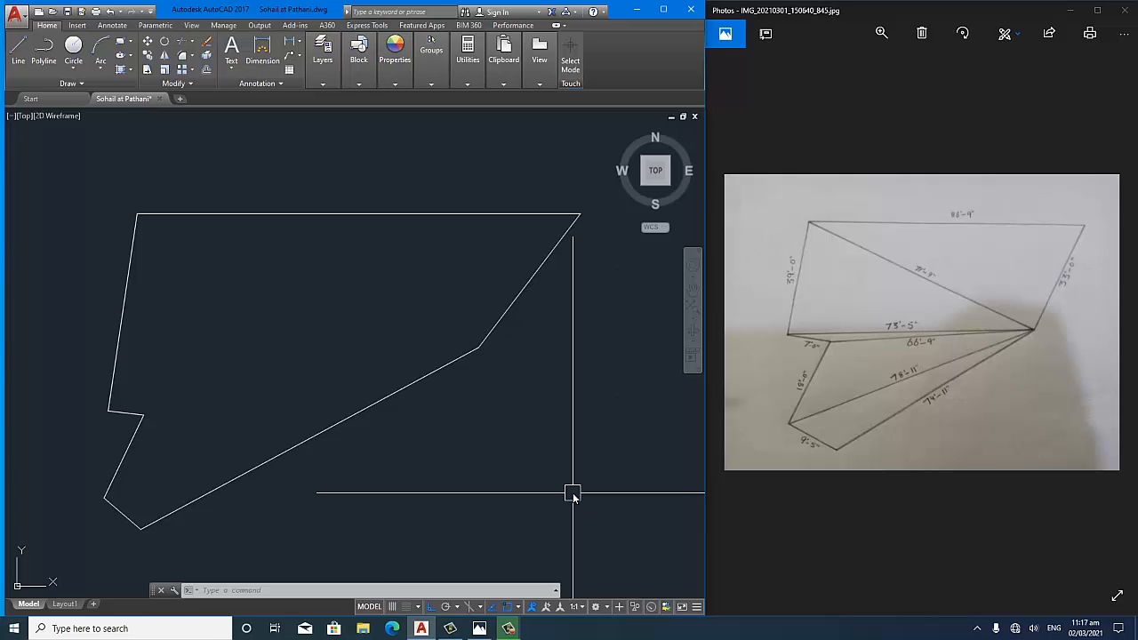
type("AA")
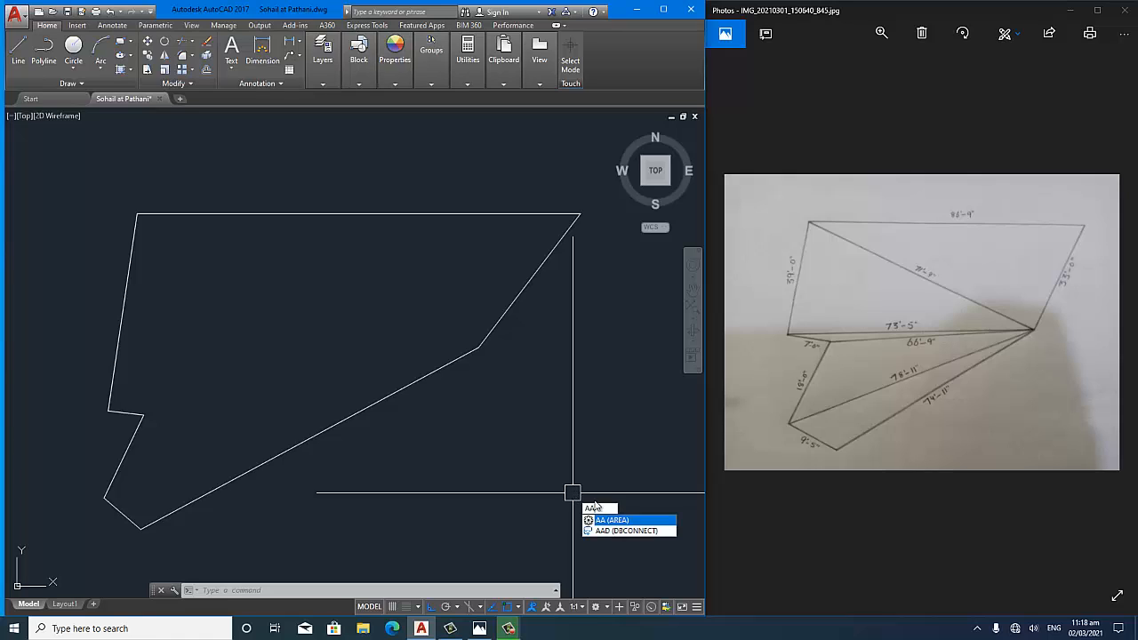
key("Return")
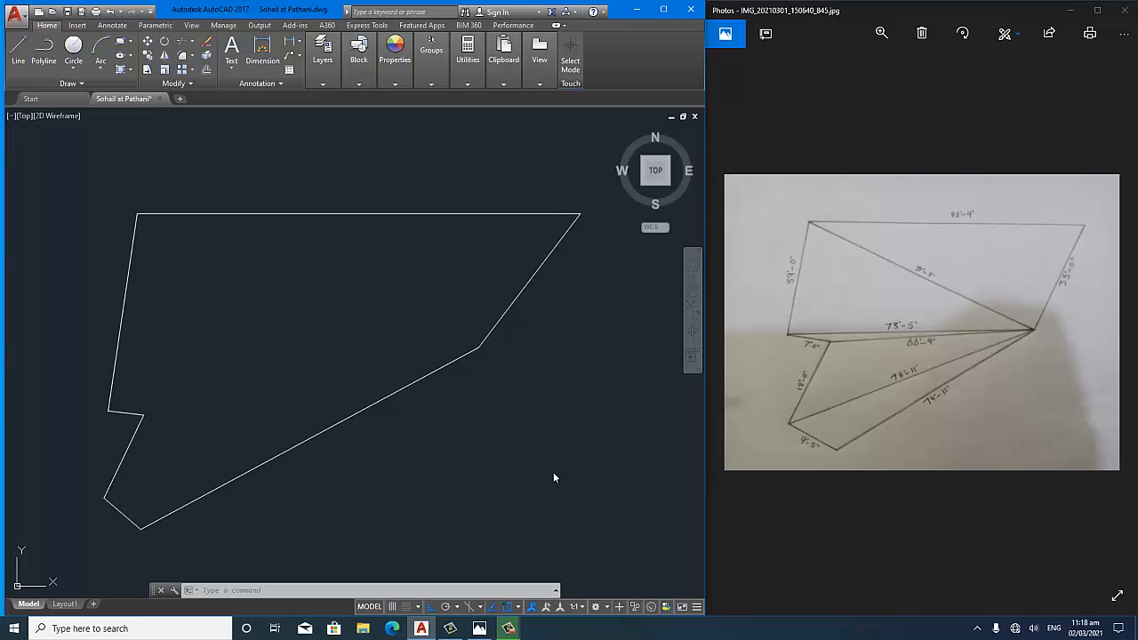
left_click(137, 217)
left_click(582, 215)
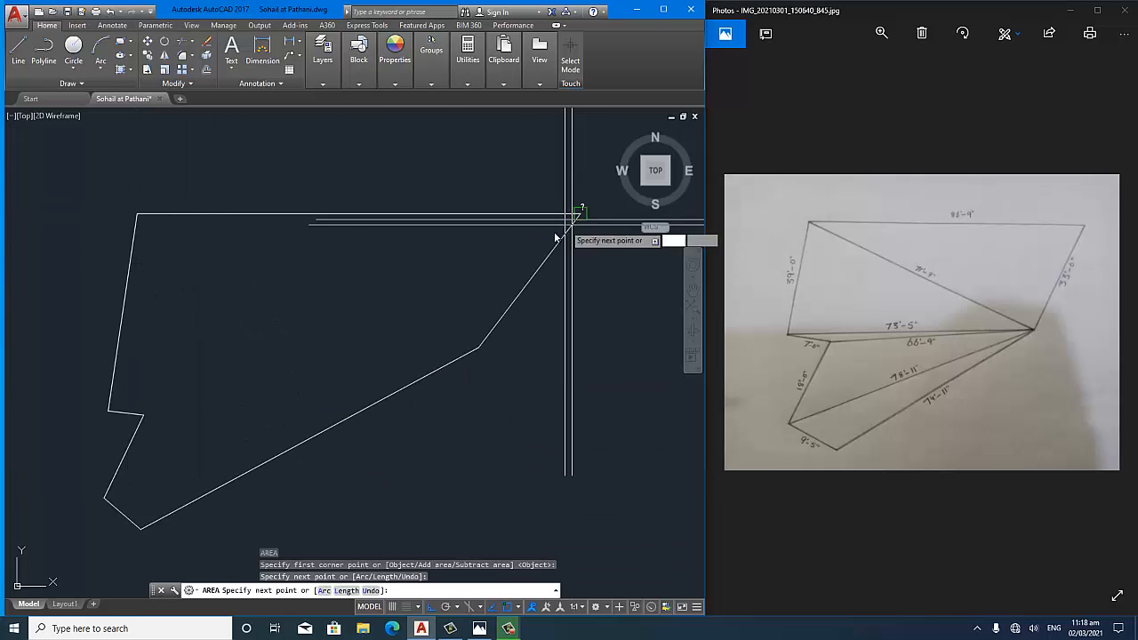
left_click(478, 346)
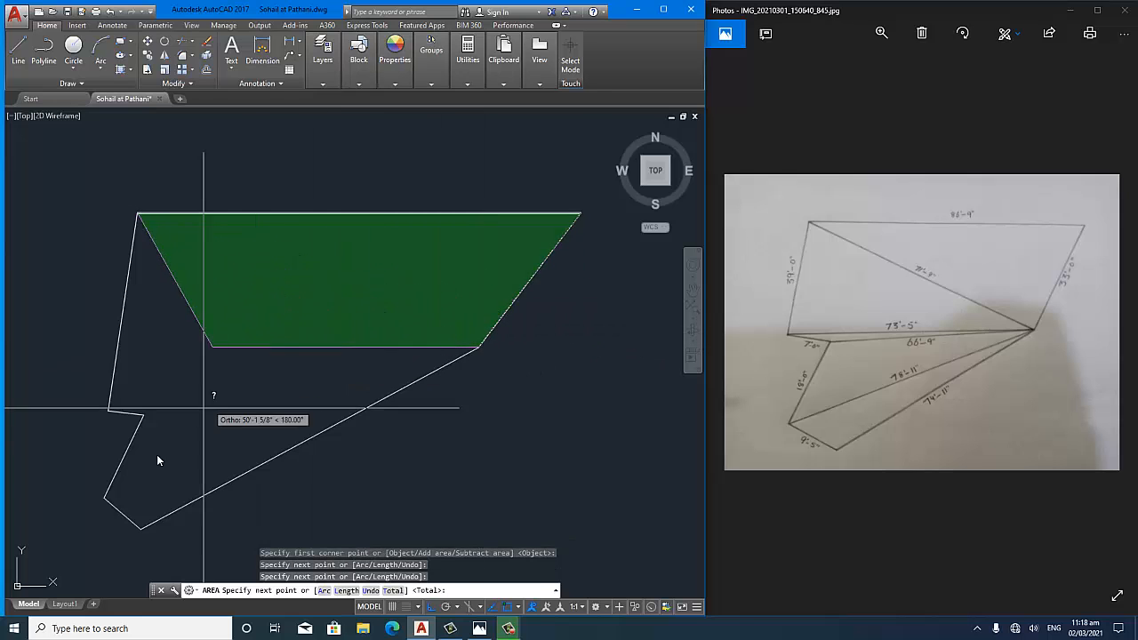
left_click(142, 526)
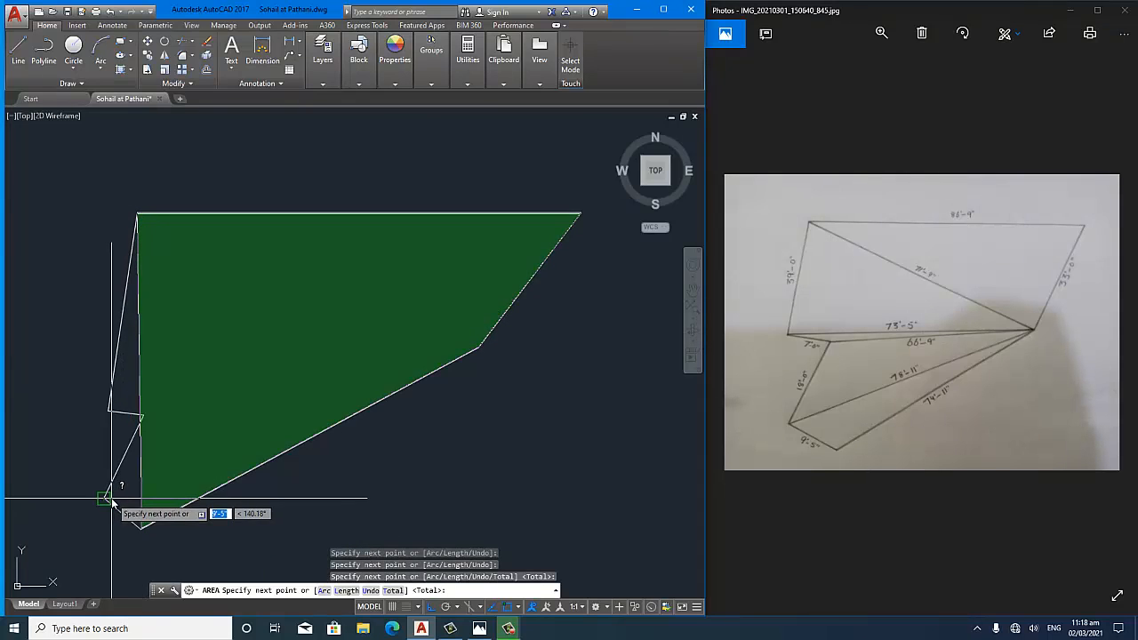
left_click(105, 493)
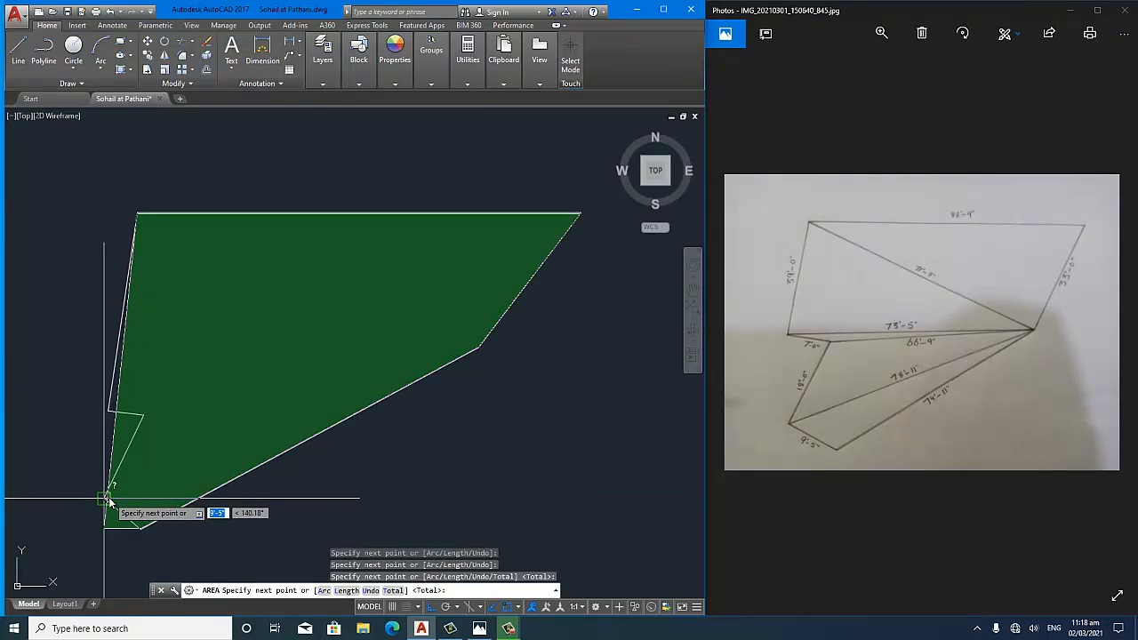
left_click(143, 416)
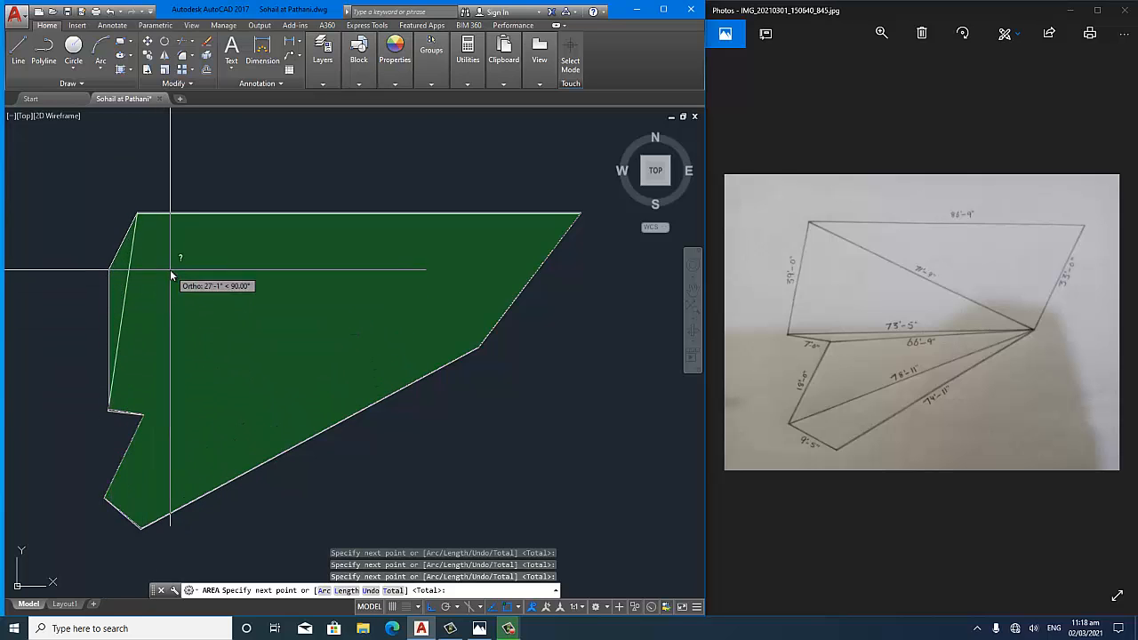
- Complete the AREA measurement of the copied outline by re-picking the notch's outer corner and closing at the upper-left corner
key("ctrl+z")
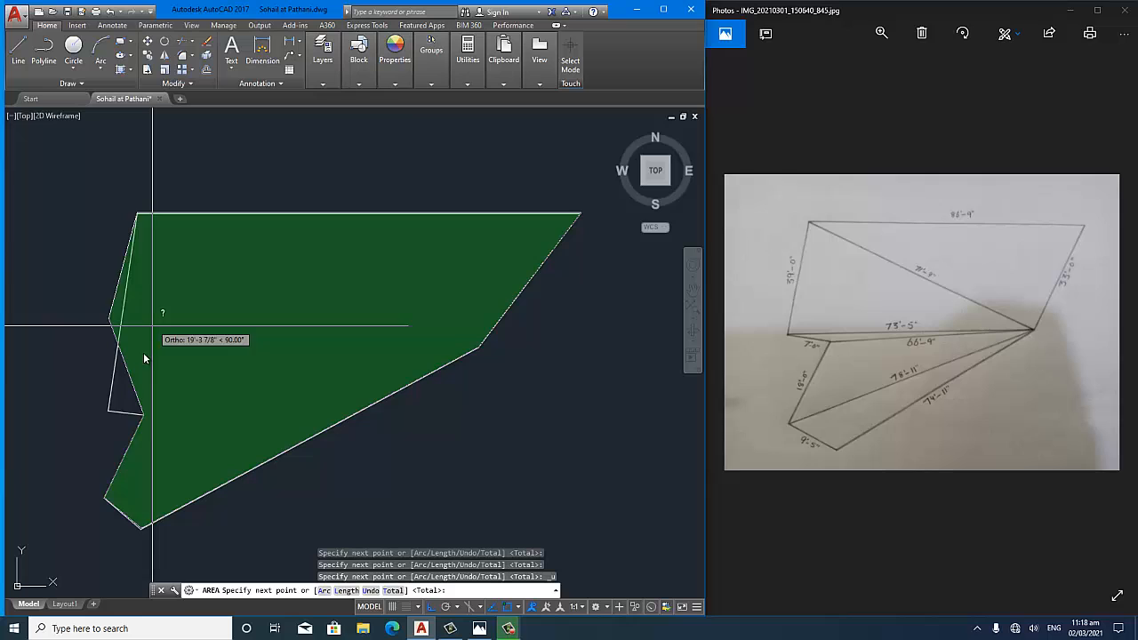
left_click(109, 410)
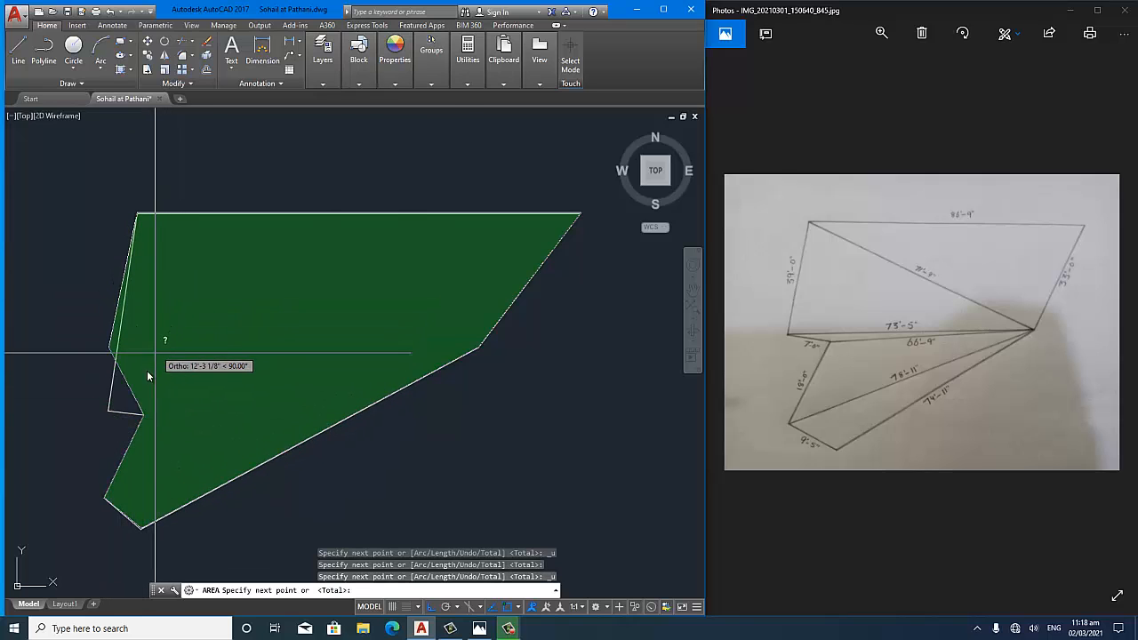
key("ctrl+z")
scroll(116, 409, "up", 5)
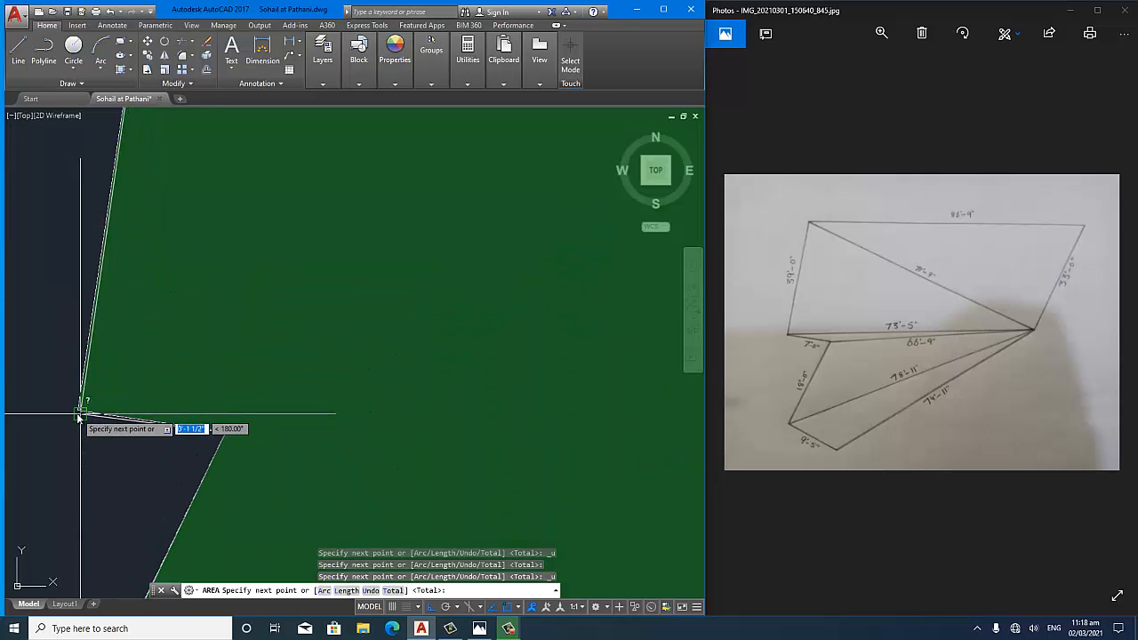
left_click(81, 413)
scroll(267, 444, "down", 5)
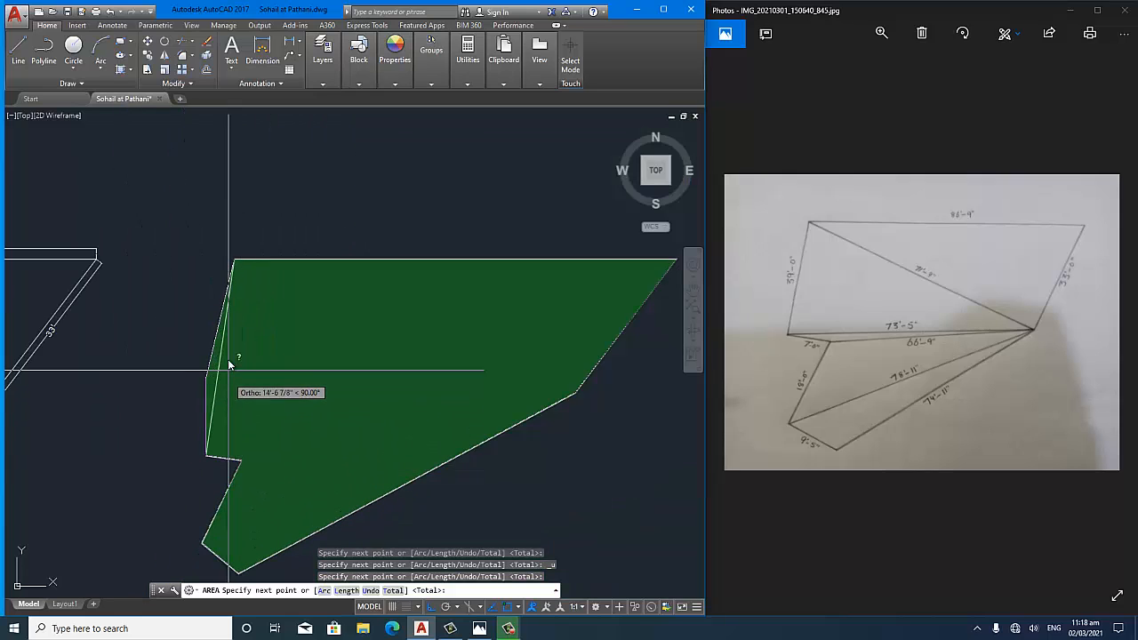
left_click(234, 263)
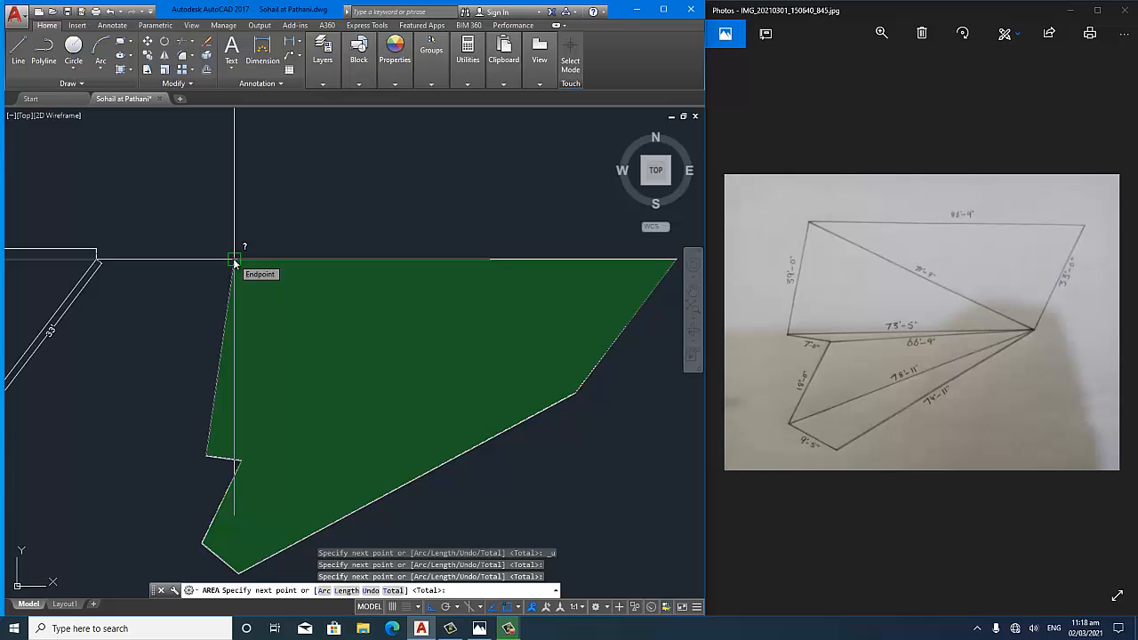
scroll(234, 262, "down", 3)
scroll(325, 305, "up", 3)
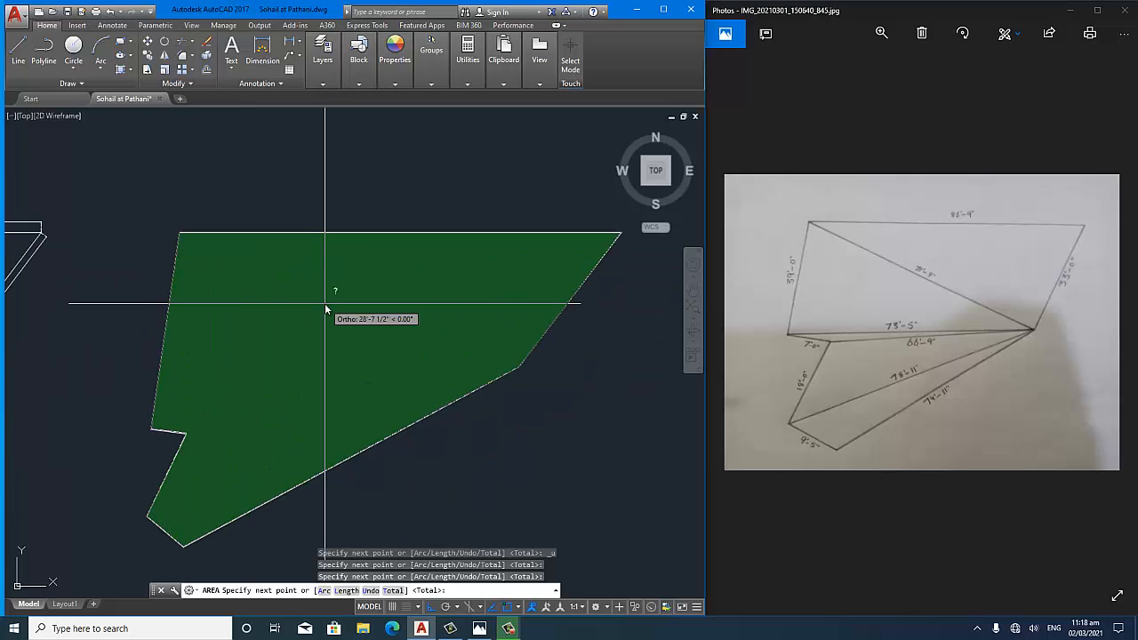
middle_click_drag(325, 304, 277, 286)
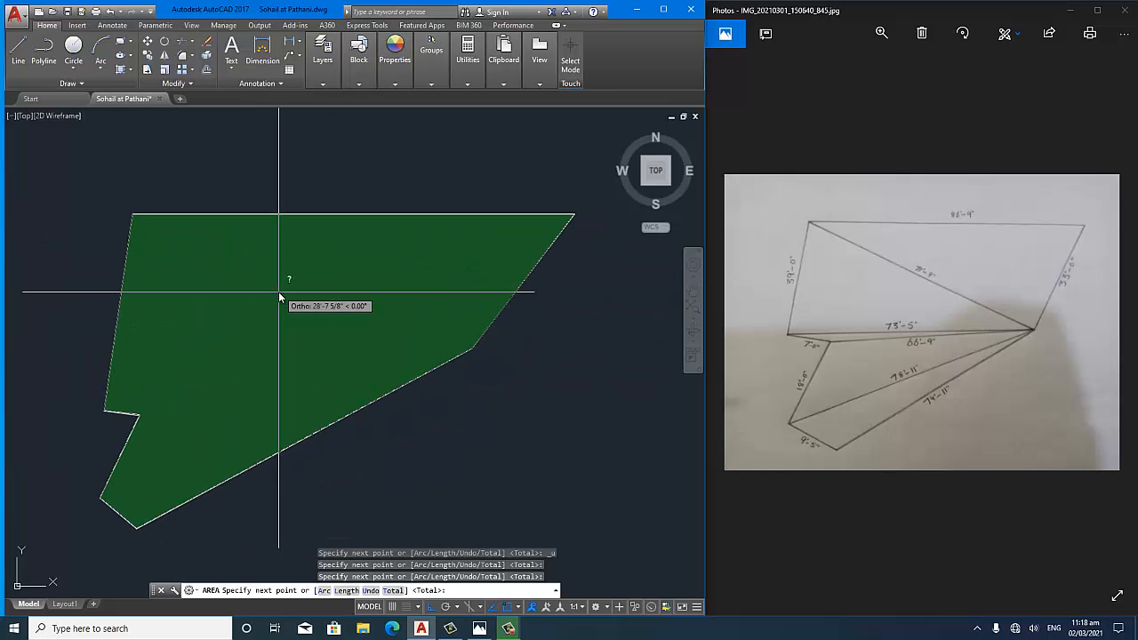
key("Return")
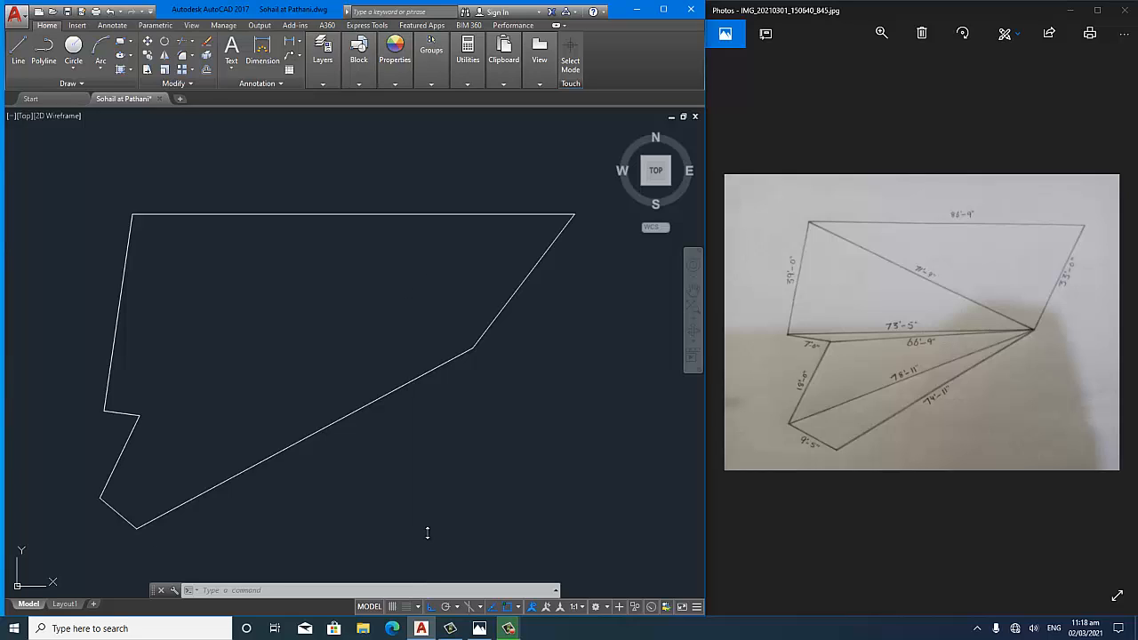
- Create a closed polyline boundary with island detection from a point inside the copied plot, and check that it selects as one object
type("BO")
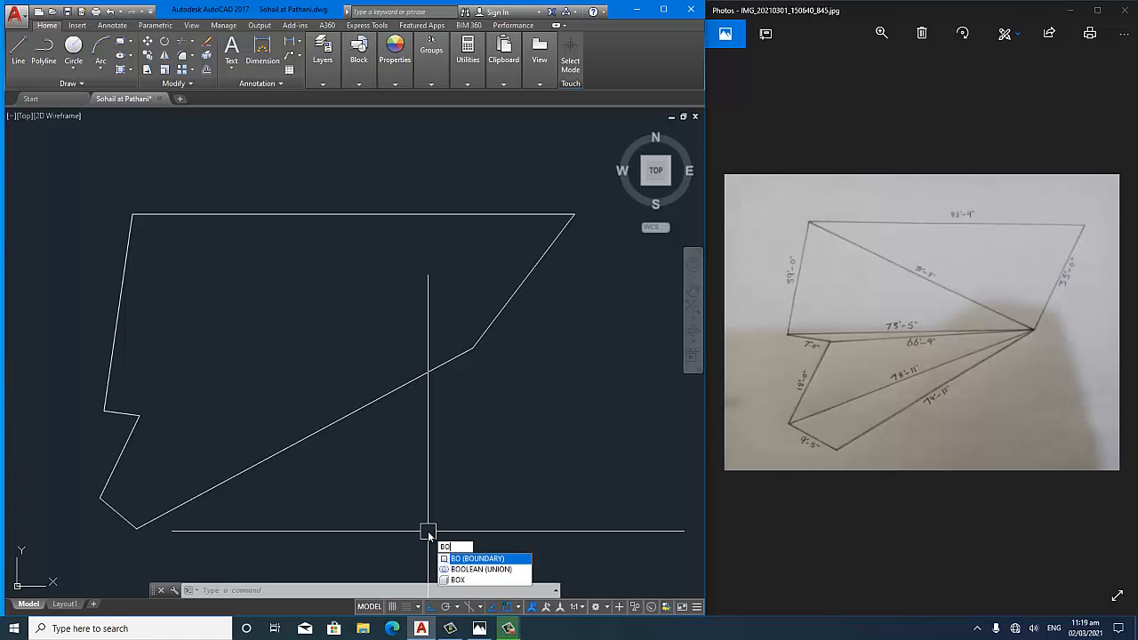
key("Return")
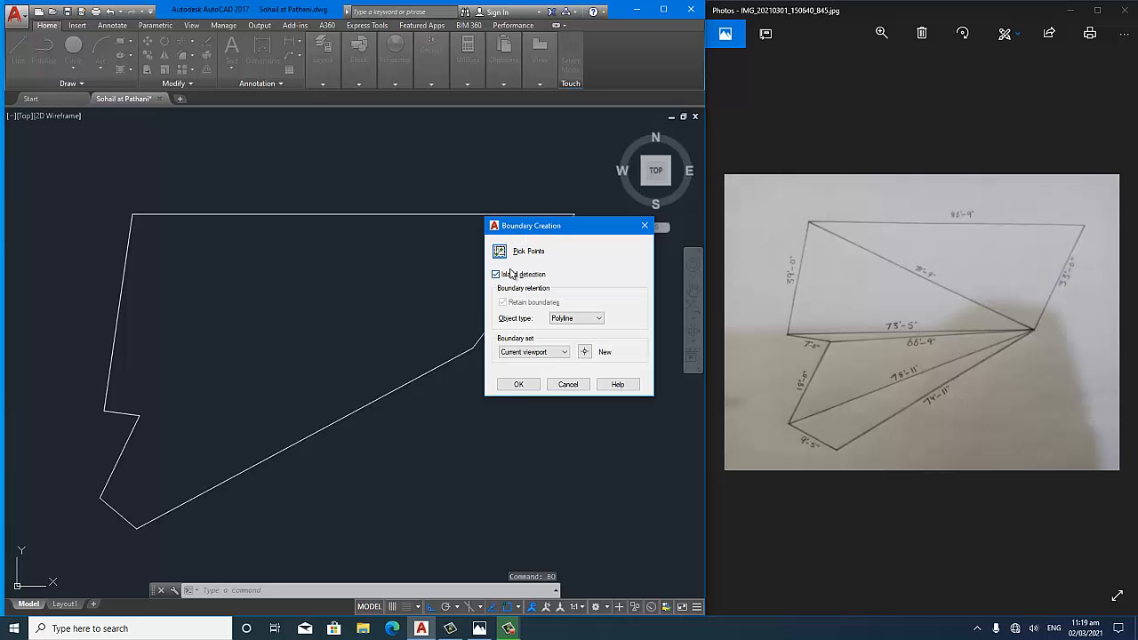
left_click(500, 252)
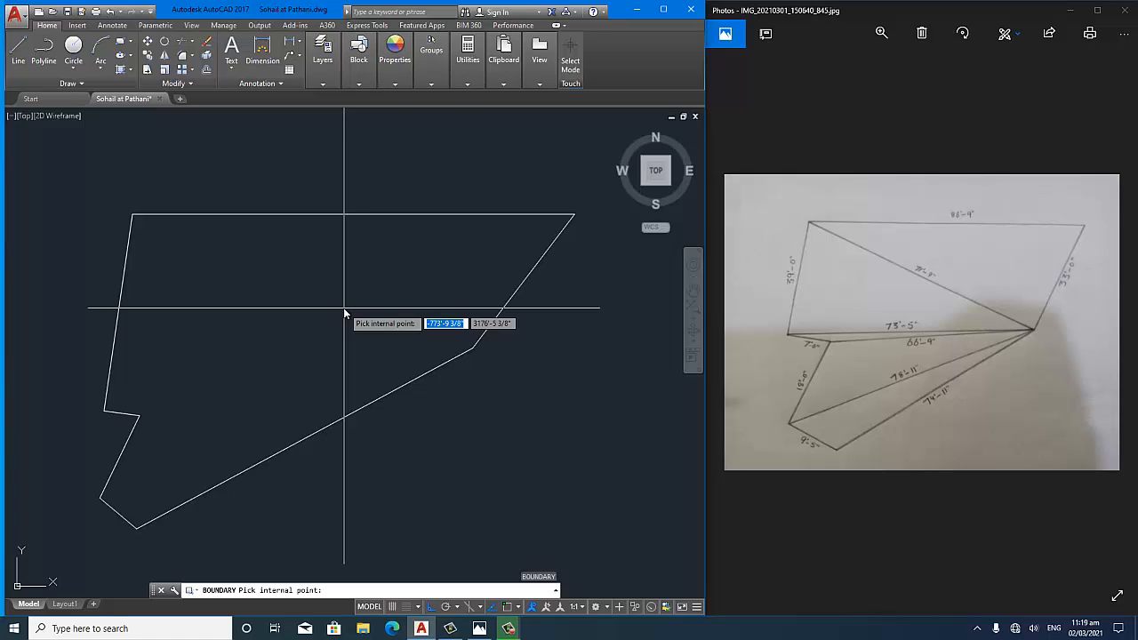
left_click(285, 320)
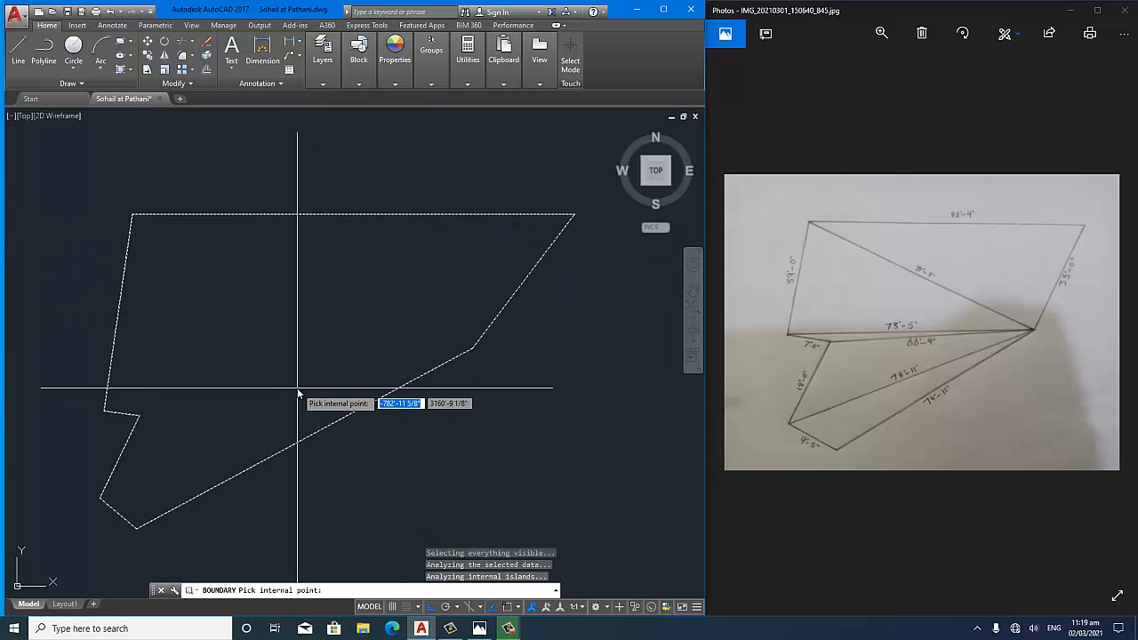
key("Return")
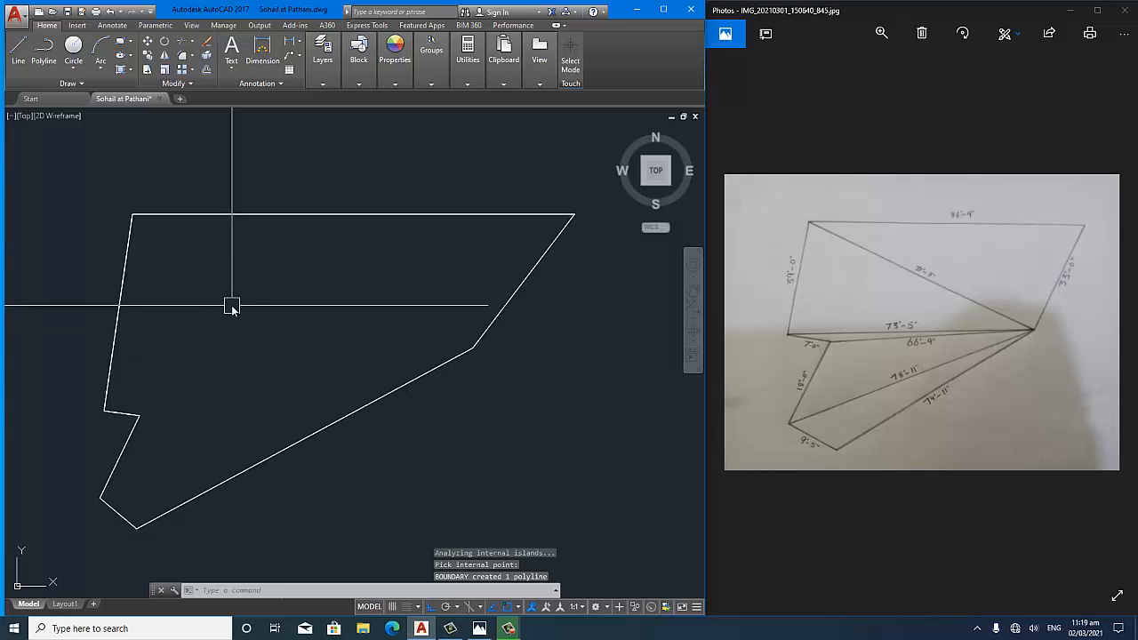
left_click(126, 254)
key("Escape")
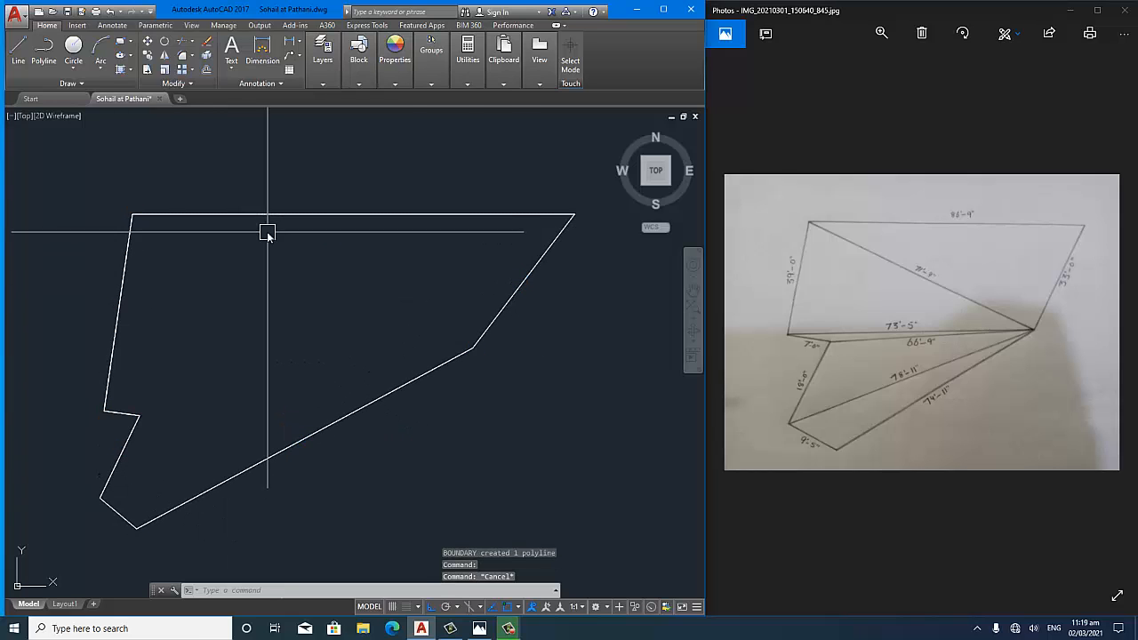
left_click(275, 213)
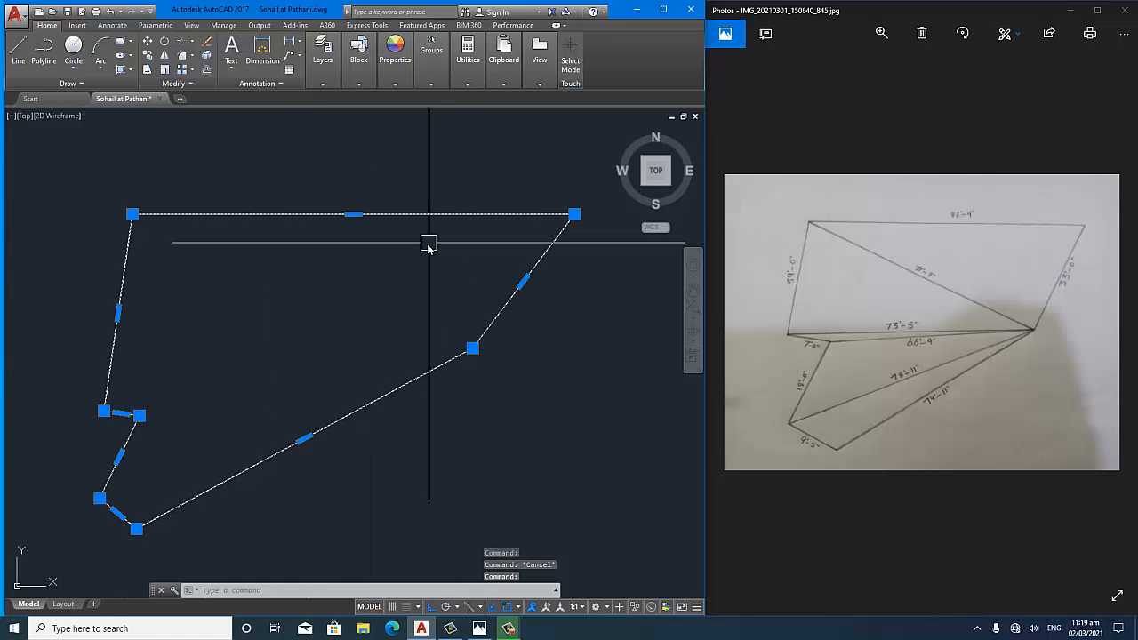
key("Escape")
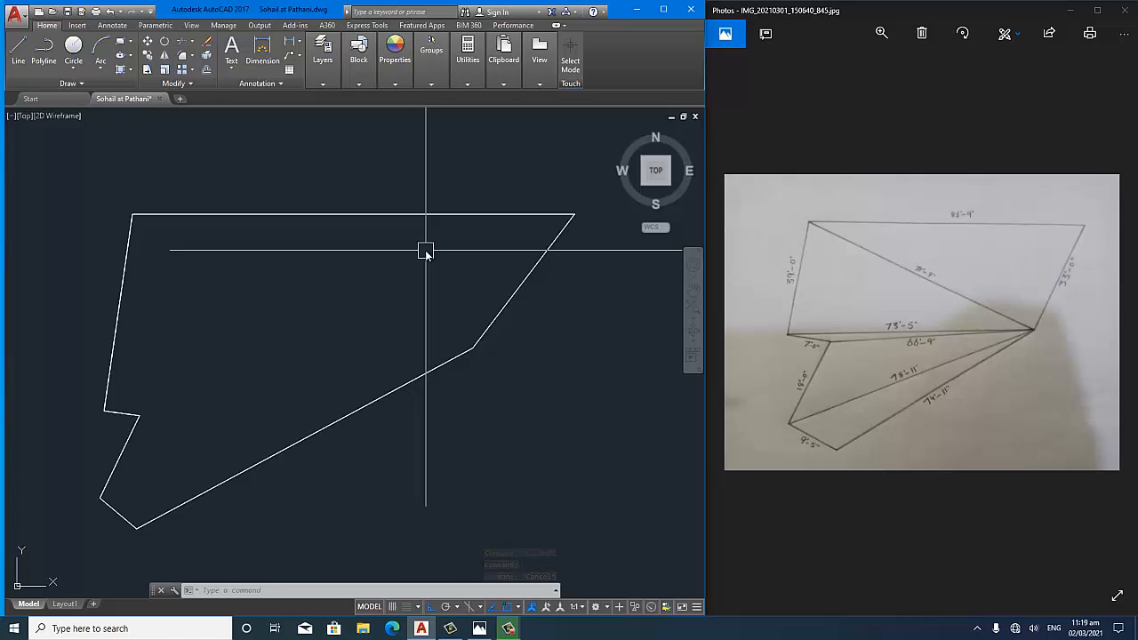
- Measure the area of the closed boundary polyline using the AREA command's Object option
type("AA")
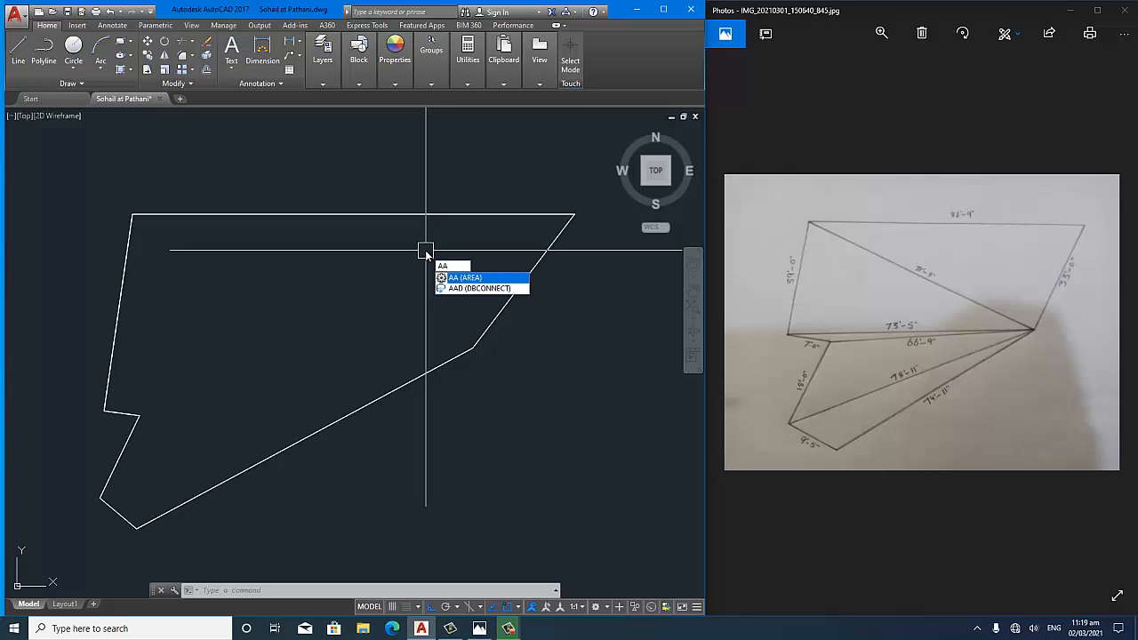
key("Return")
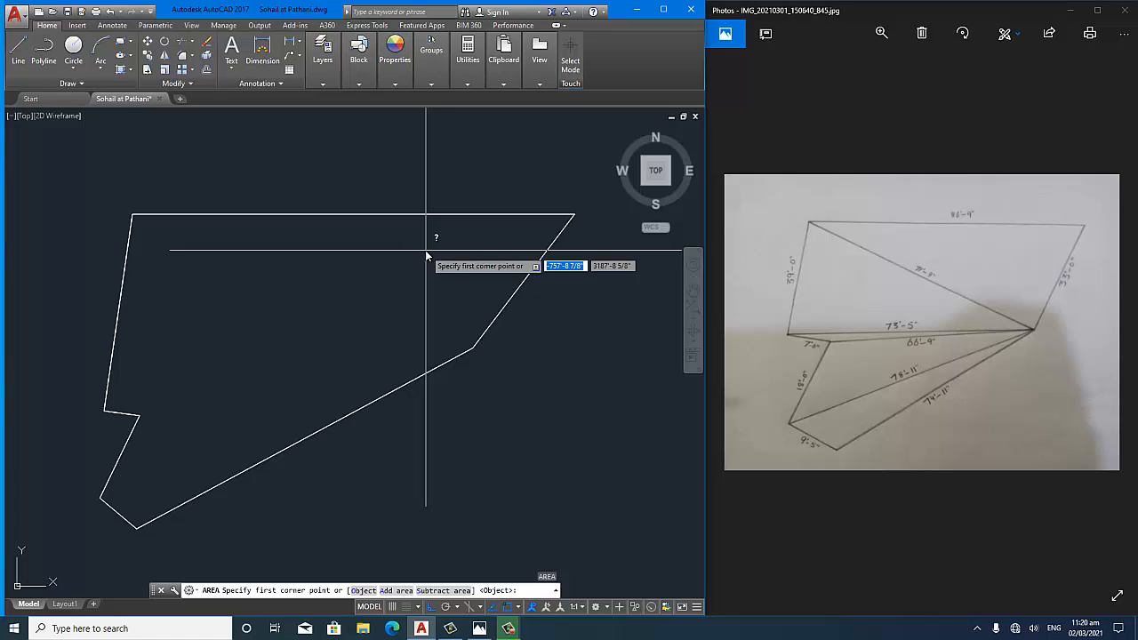
key("Return")
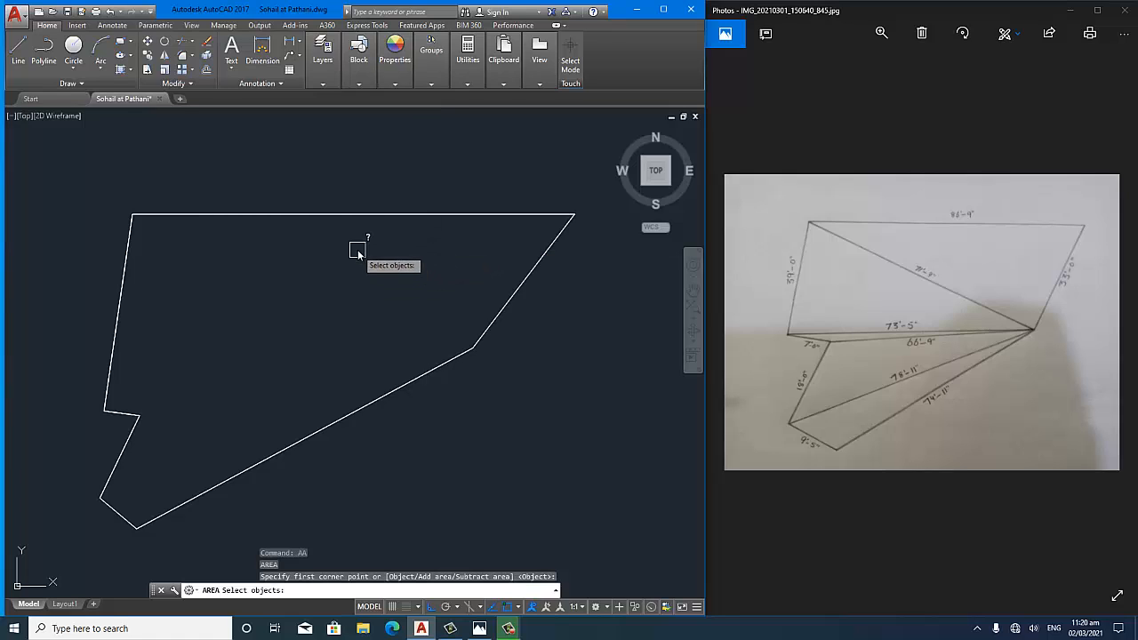
left_click(289, 214)
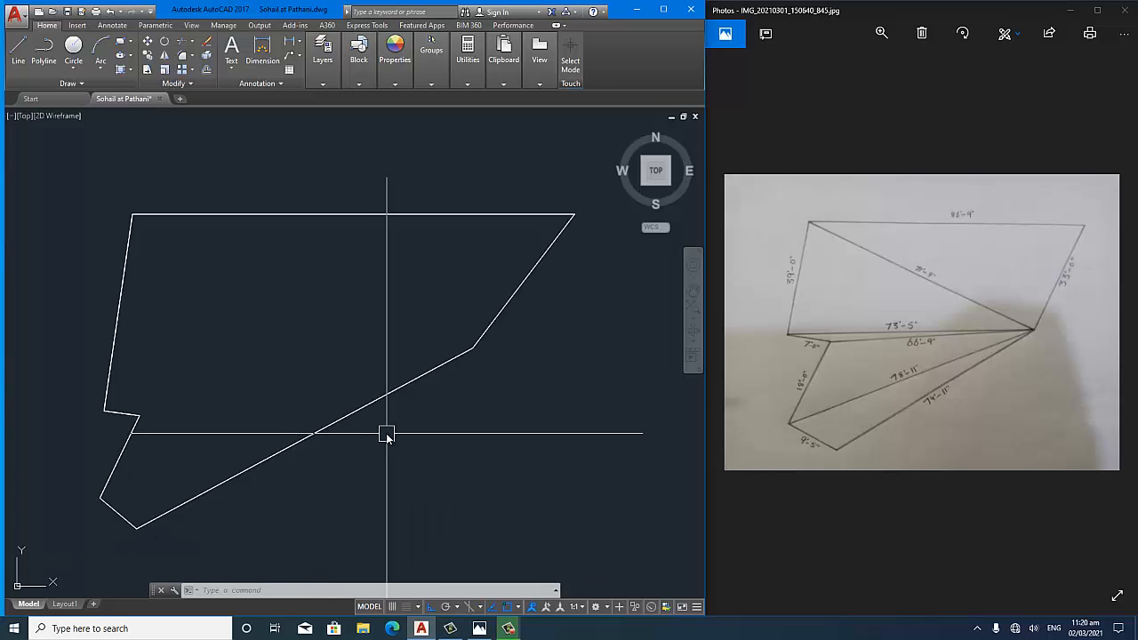
- Place multiline text reading TOTAL PLOT AREA inside the upper part of the copied plot, widening its frame to fit on one line
type("m")
key("Escape")
key("Escape")
type("mt")
key("Return")
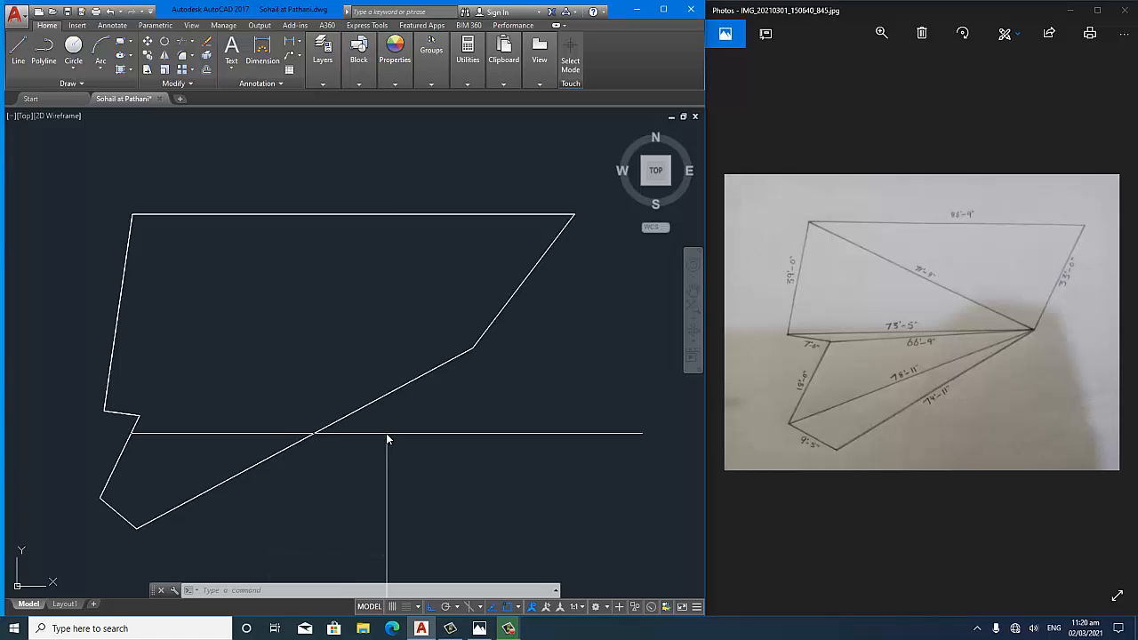
left_click(236, 291)
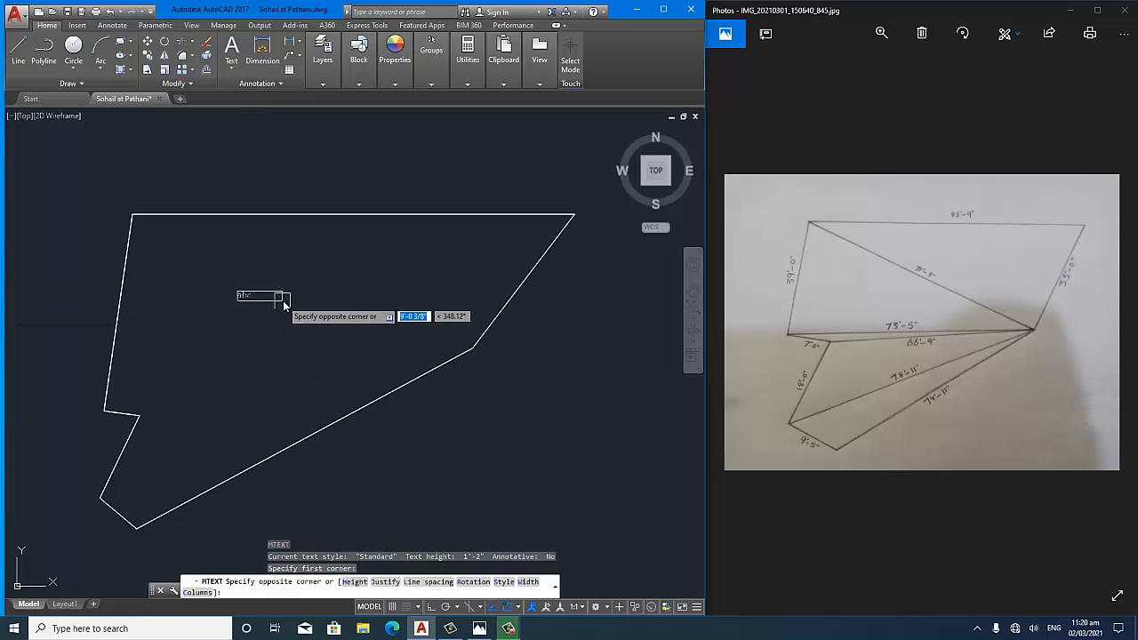
left_click(294, 312)
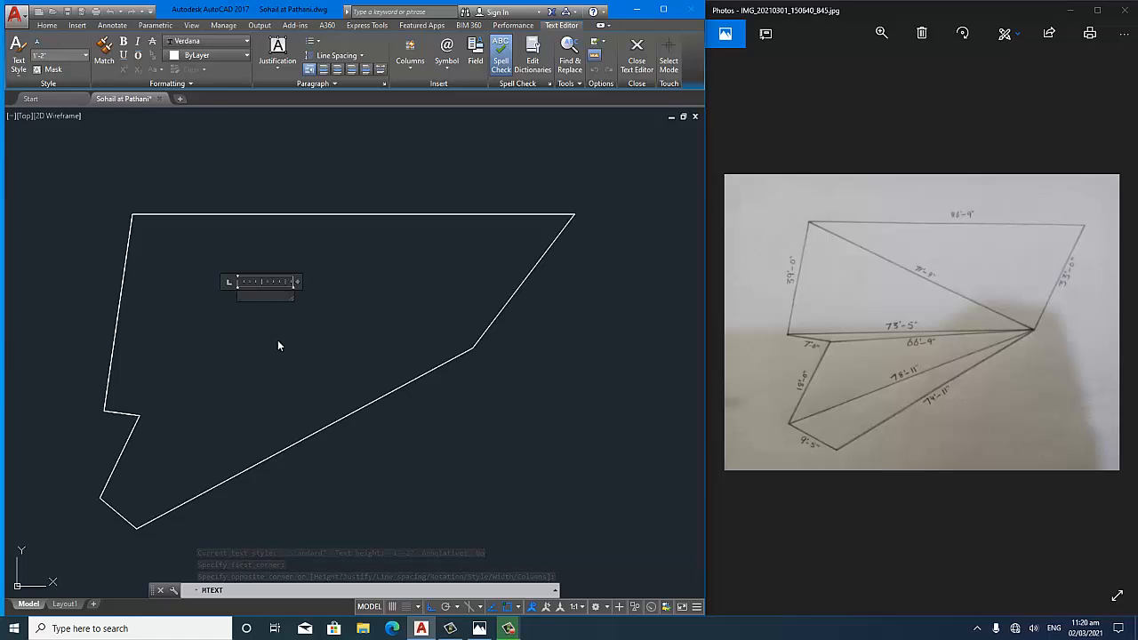
type("TOTAL")
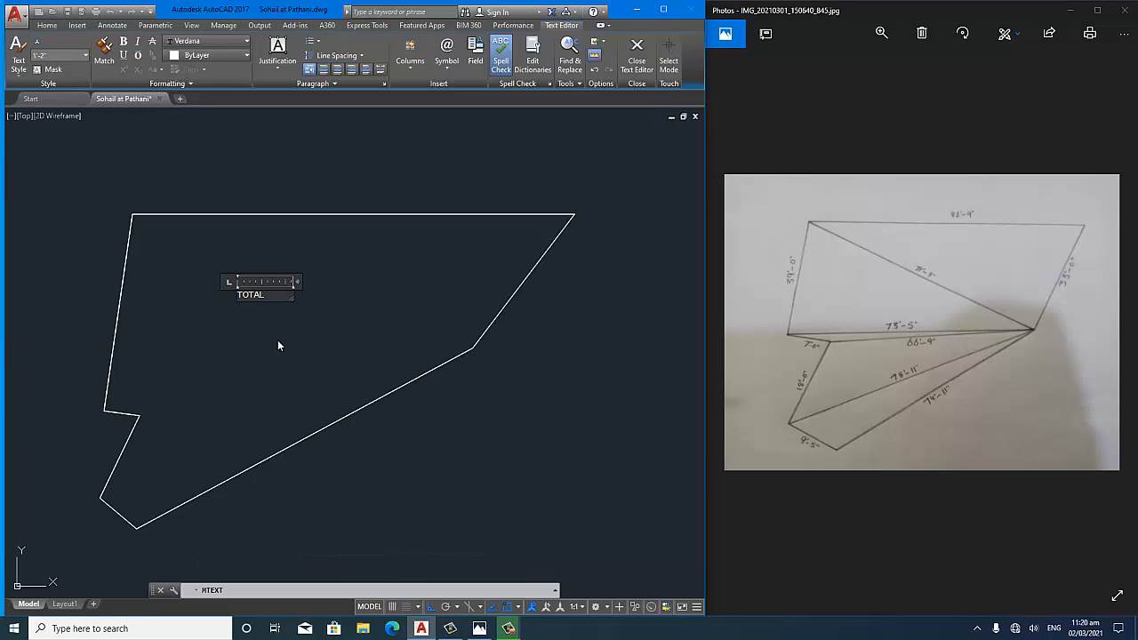
type(" PLOT")
key("Return")
type("AREA")
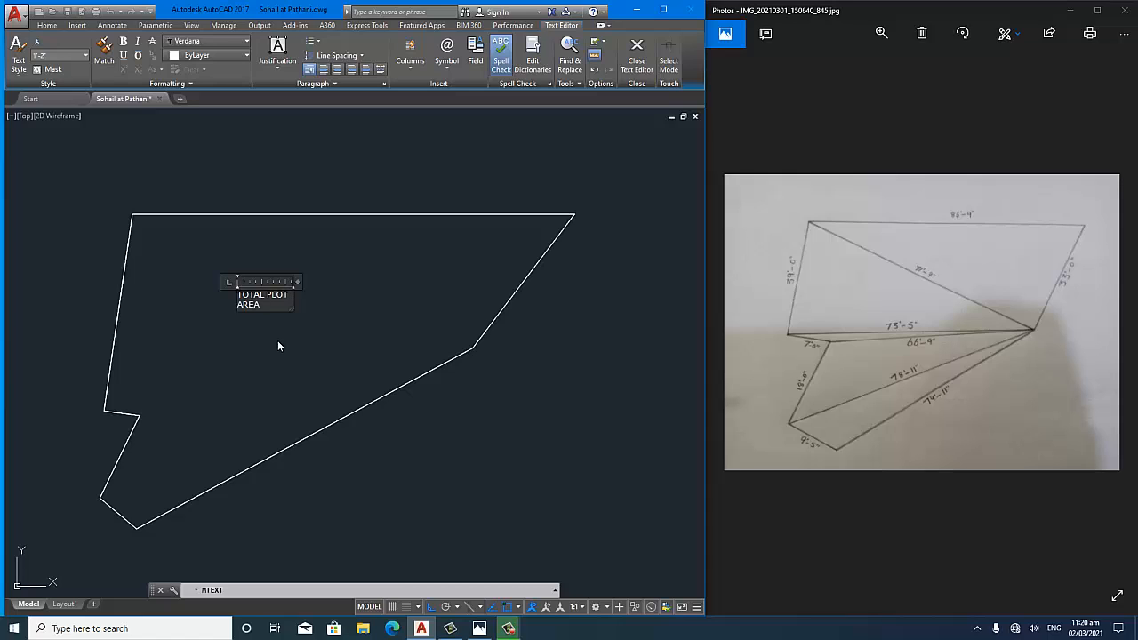
left_click_drag(297, 281, 318, 281)
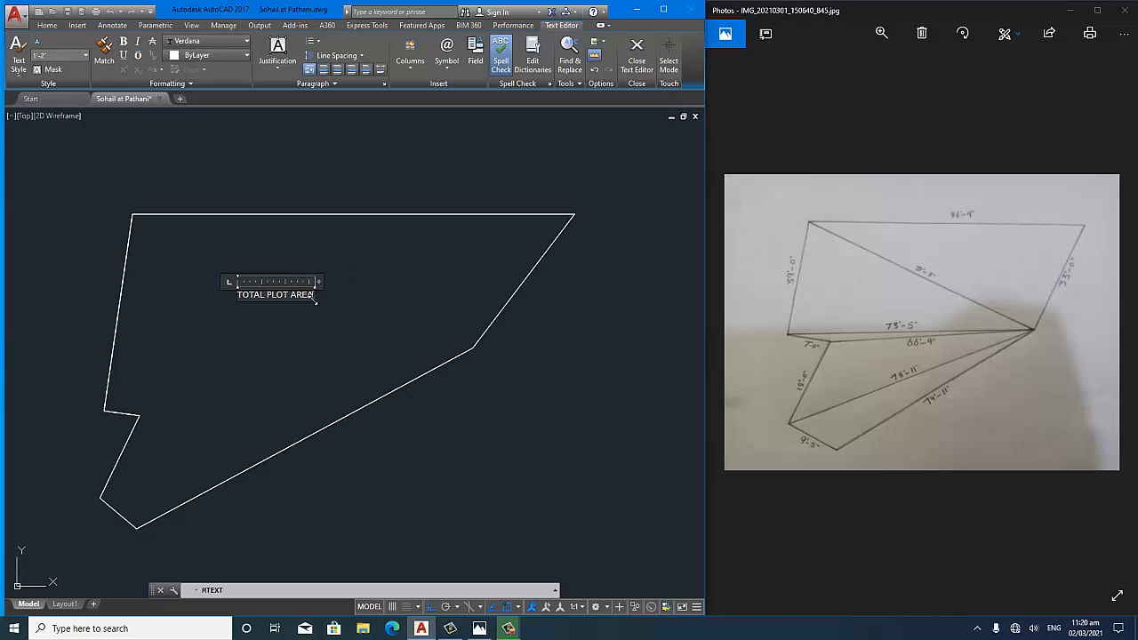
left_click(336, 374)
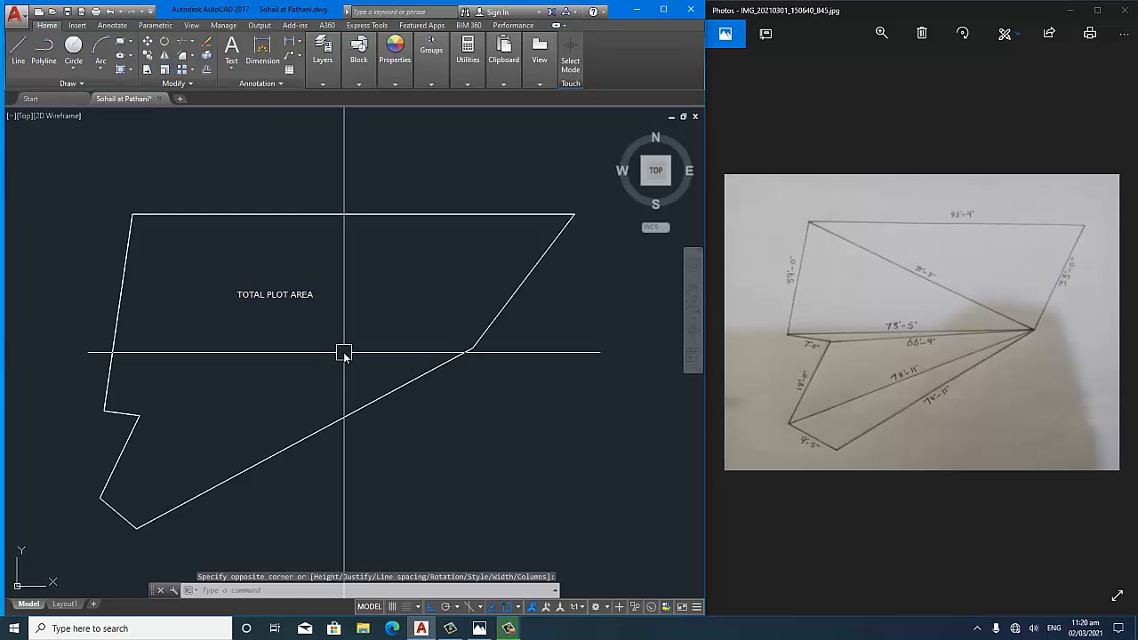
key("Down")
key("Escape")
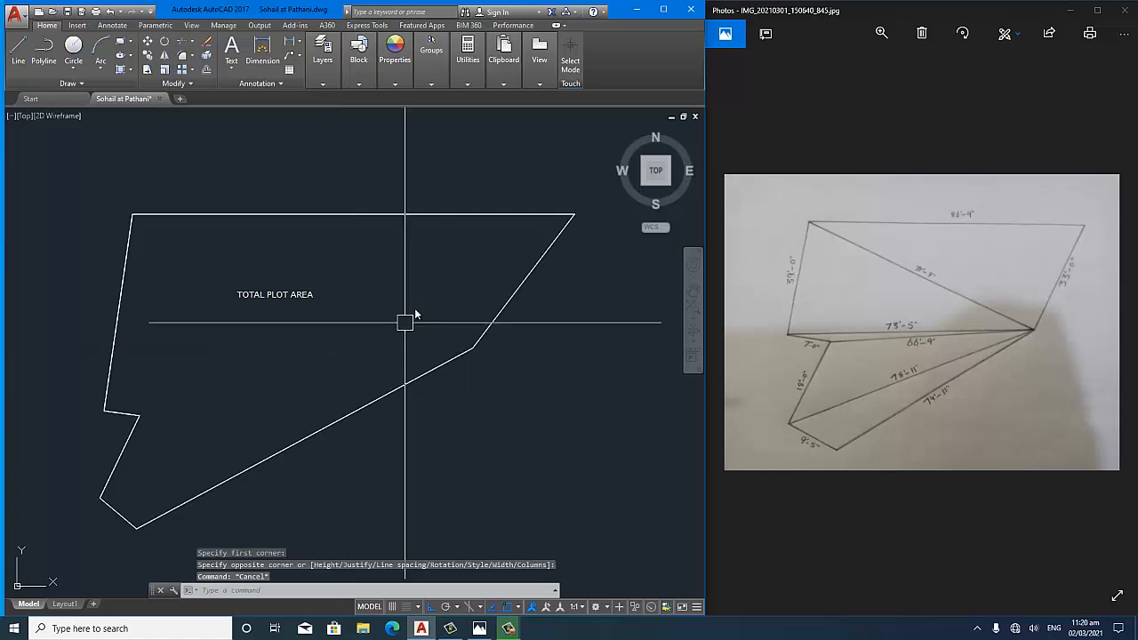
- Repeat the object-based area measurement of the plot's boundary polyline to read the value for the label
left_click(438, 213)
key("Escape")
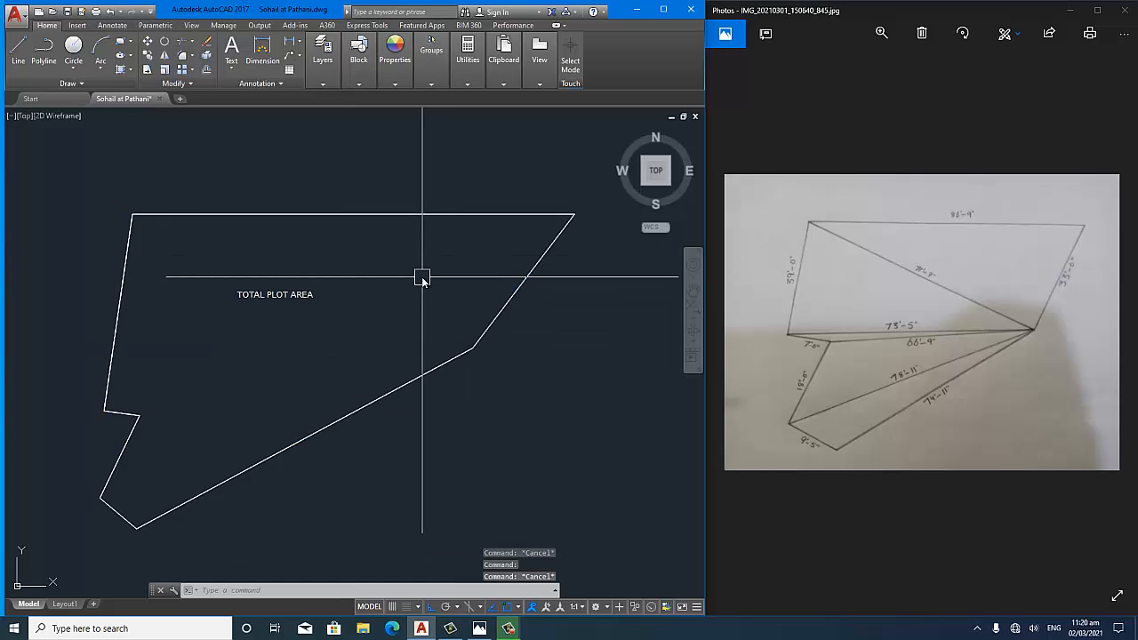
type("aa")
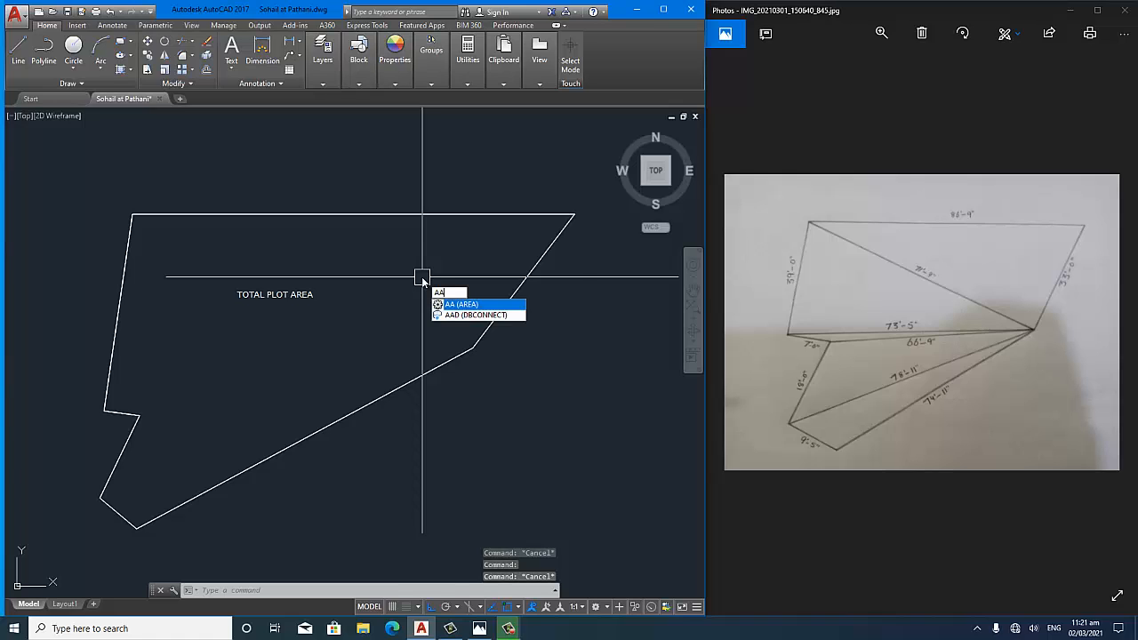
key("Return")
key("Return")
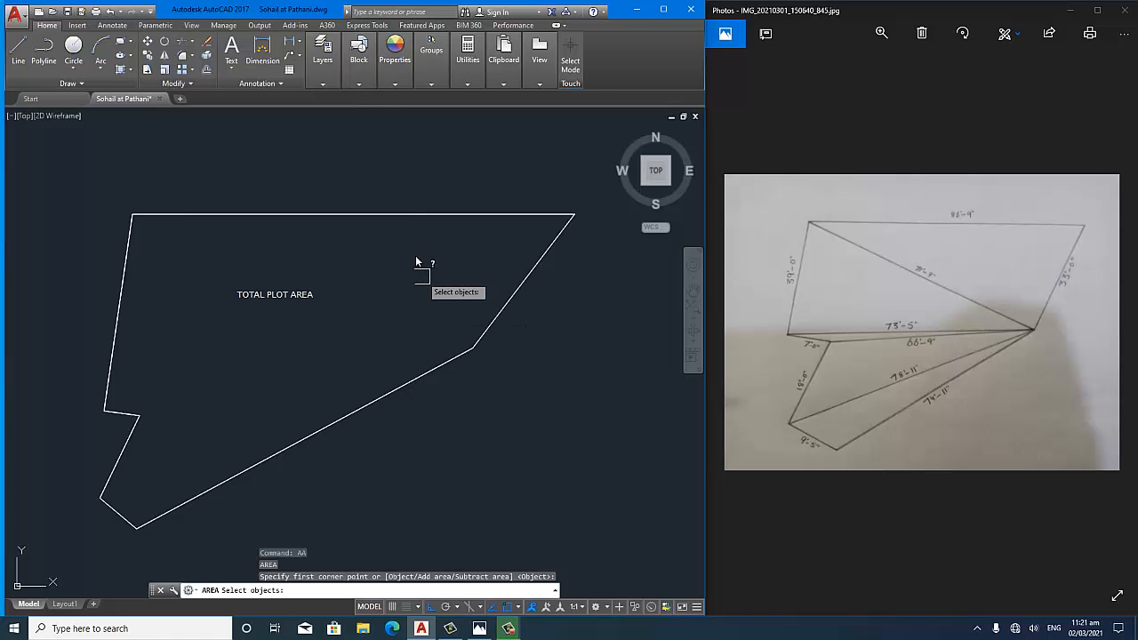
left_click(412, 215)
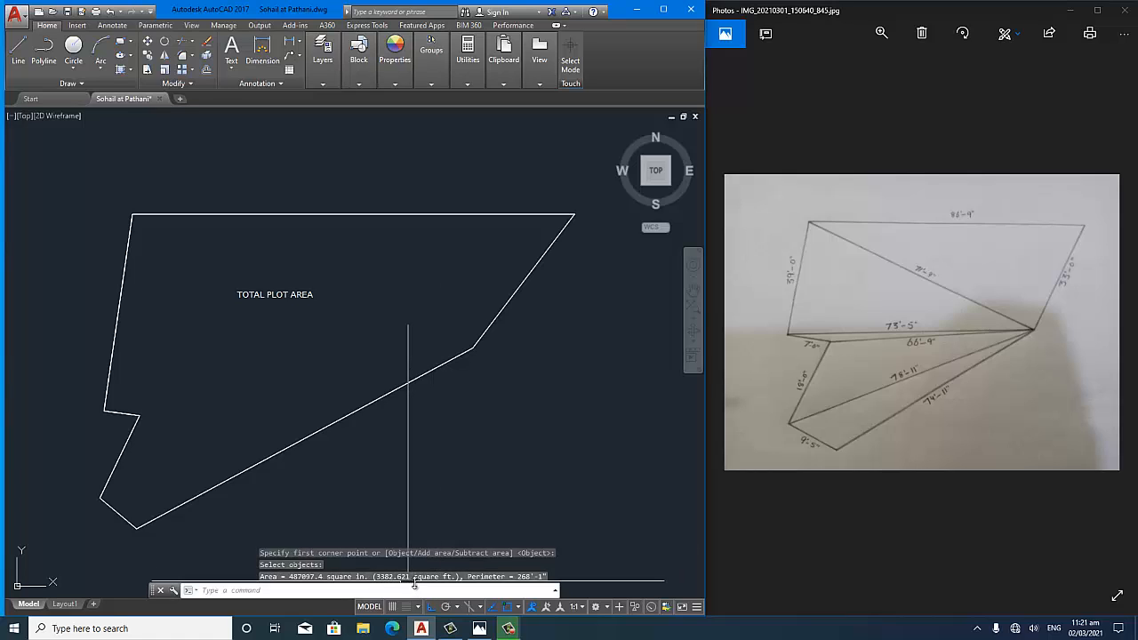
- Add a second, centred line reading 3382.621 sft beneath TOTAL PLOT AREA in the plot label
left_click(258, 297)
double_click(258, 298)
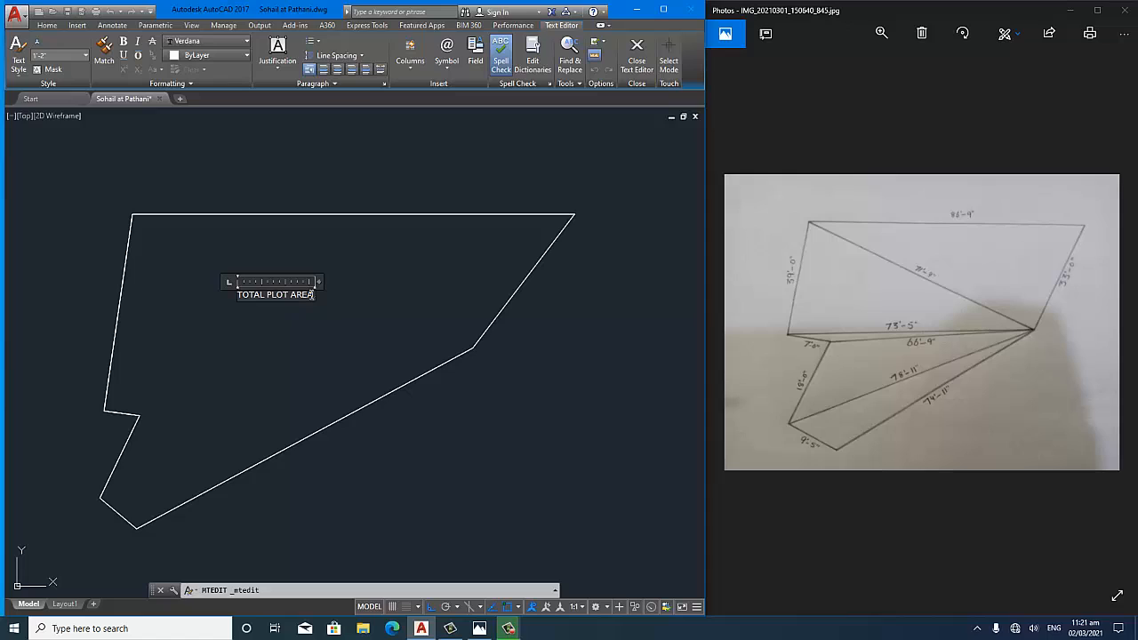
key("Return")
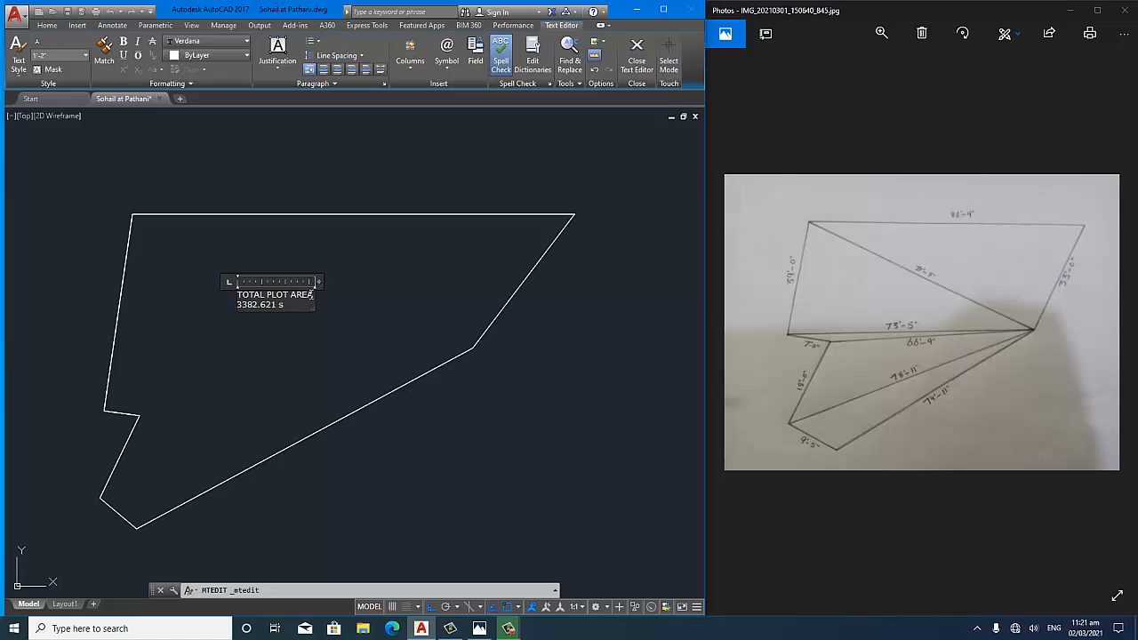
type("ft")
key("BackSpace")
key("Left")
left_click(334, 365)
type("m")
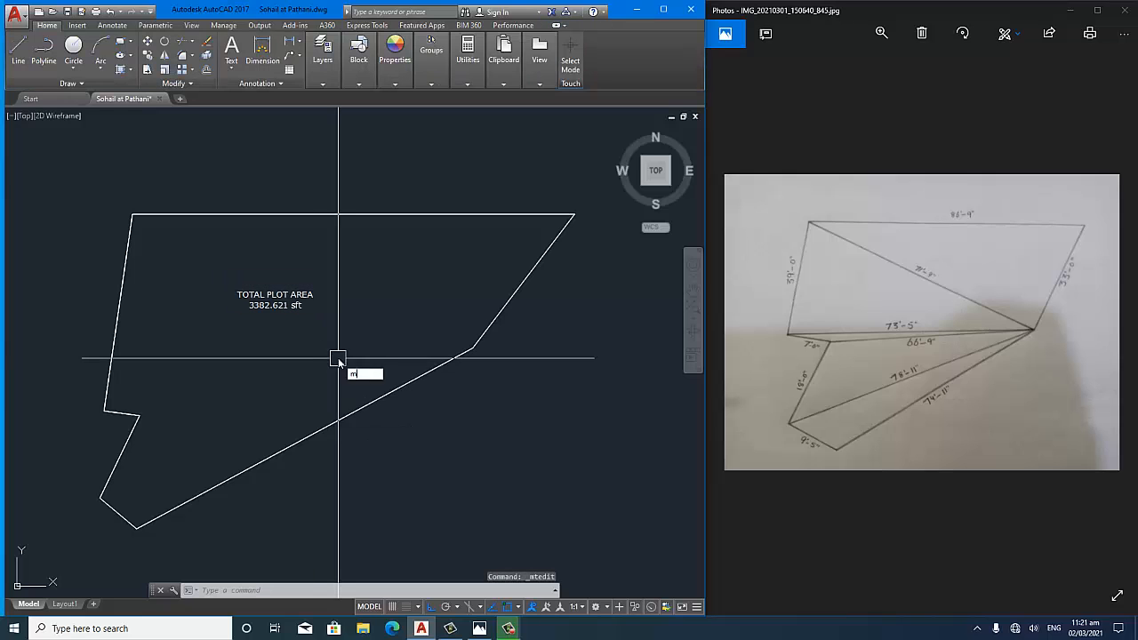
- Move the two-line area label slightly down and then slightly right inside the undimensioned plot copy
key("space")
left_click(305, 308)
key("space")
left_click(307, 307)
left_click(399, 296)
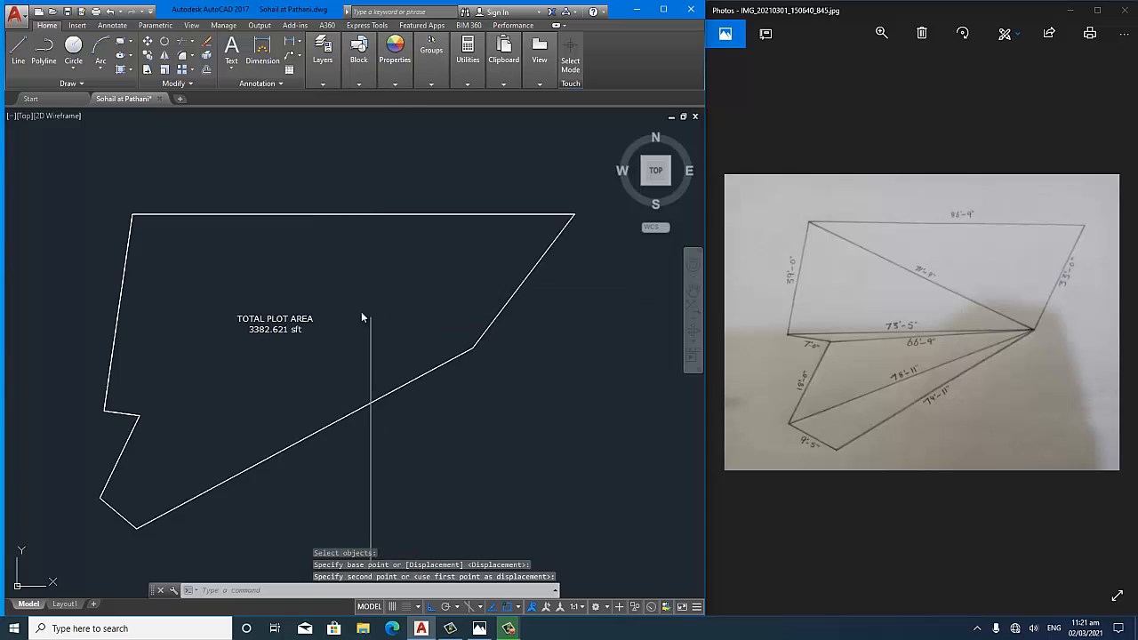
key("space")
left_click(295, 330)
key("space")
left_click(304, 278)
left_click(323, 280)
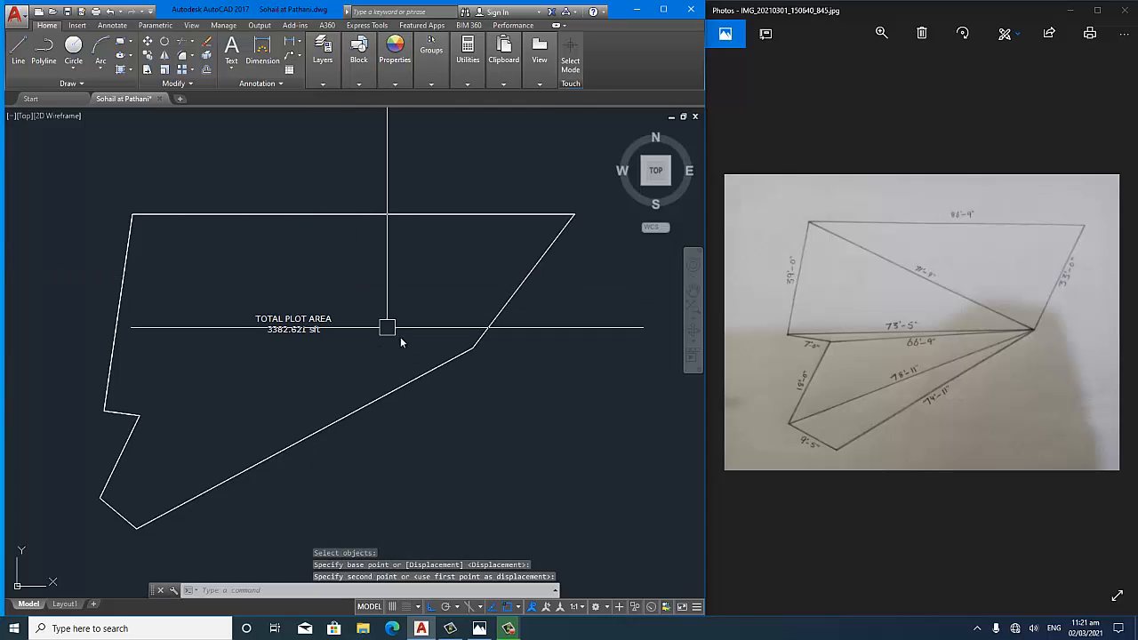
- Copy the TOTAL PLOT AREA label horizontally from the undimensioned plot into the middle of the original dimensioned plot
scroll(419, 361, "down", 4)
scroll(313, 360, "up", 2)
middle_click_drag(361, 371, 499, 375)
type("co")
key("space")
left_click(548, 347)
key("space")
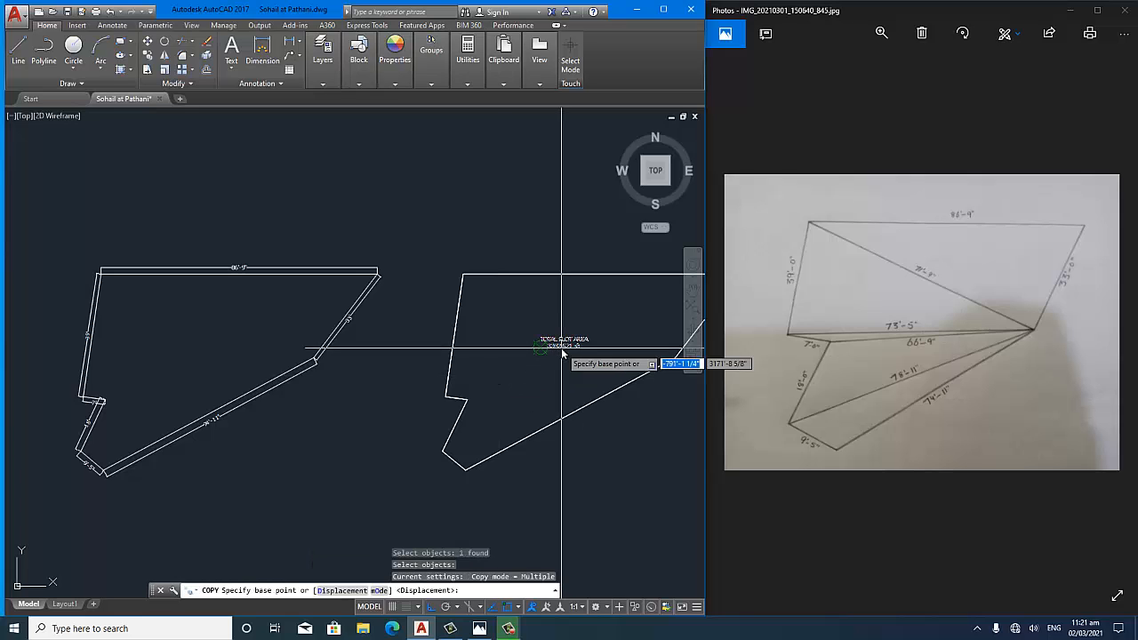
left_click(544, 347)
scroll(166, 356, "up", 2)
scroll(169, 366, "up", 2)
scroll(190, 369, "down", 2)
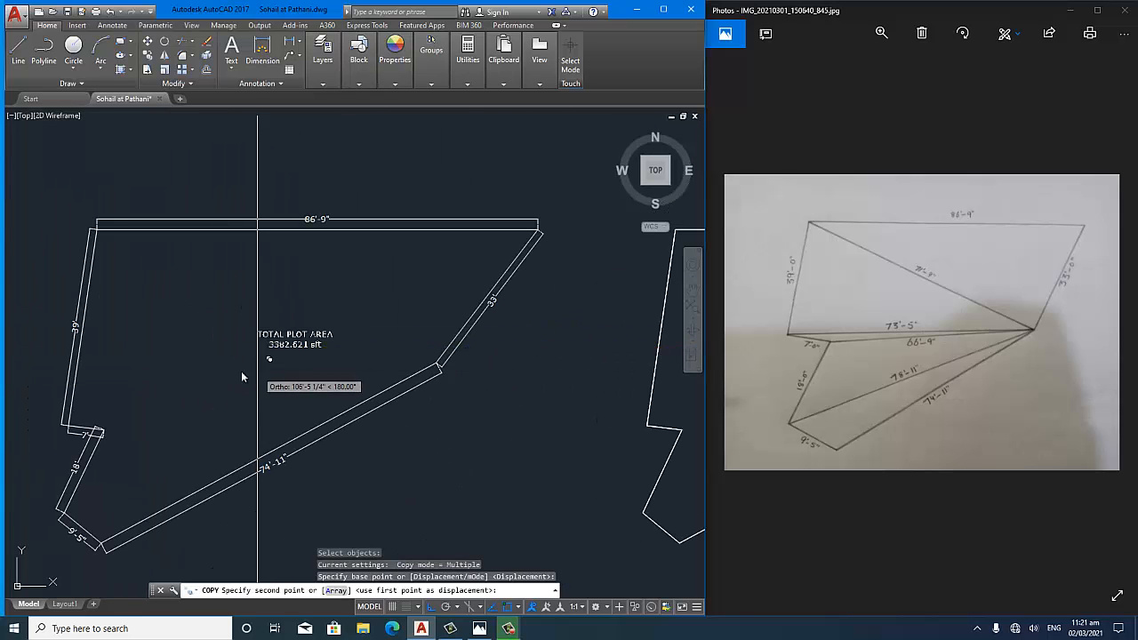
left_click(205, 374)
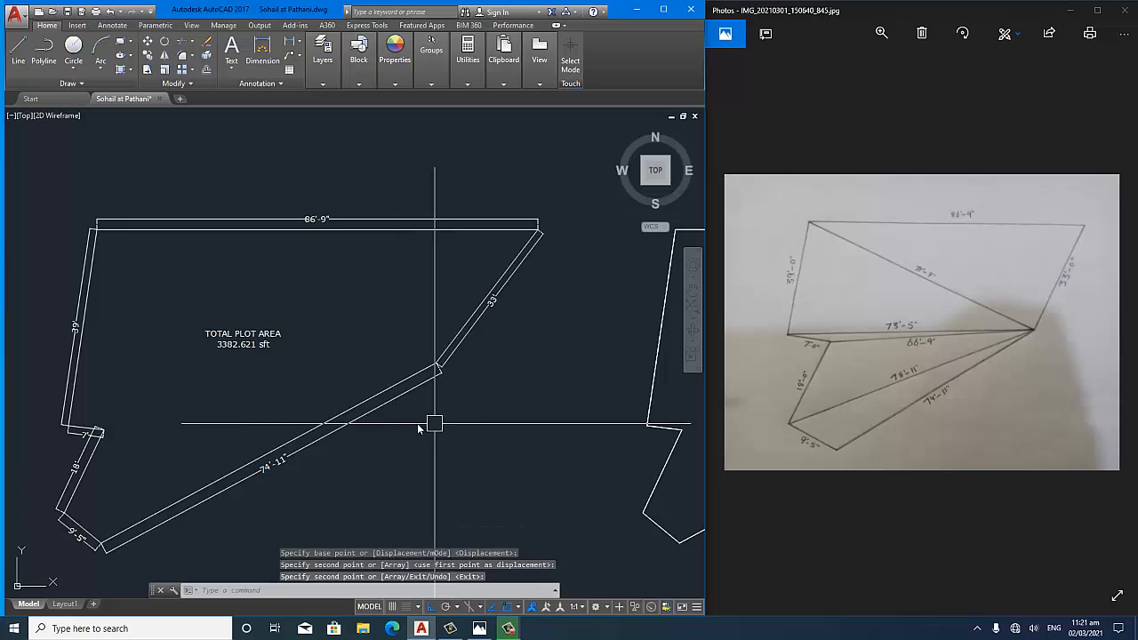
key("Escape")
- Save the drawing with the dimensioned and labelled plot in view
scroll(314, 353, "up", 1)
scroll(321, 349, "down", 1)
middle_click_drag(321, 348, 362, 379)
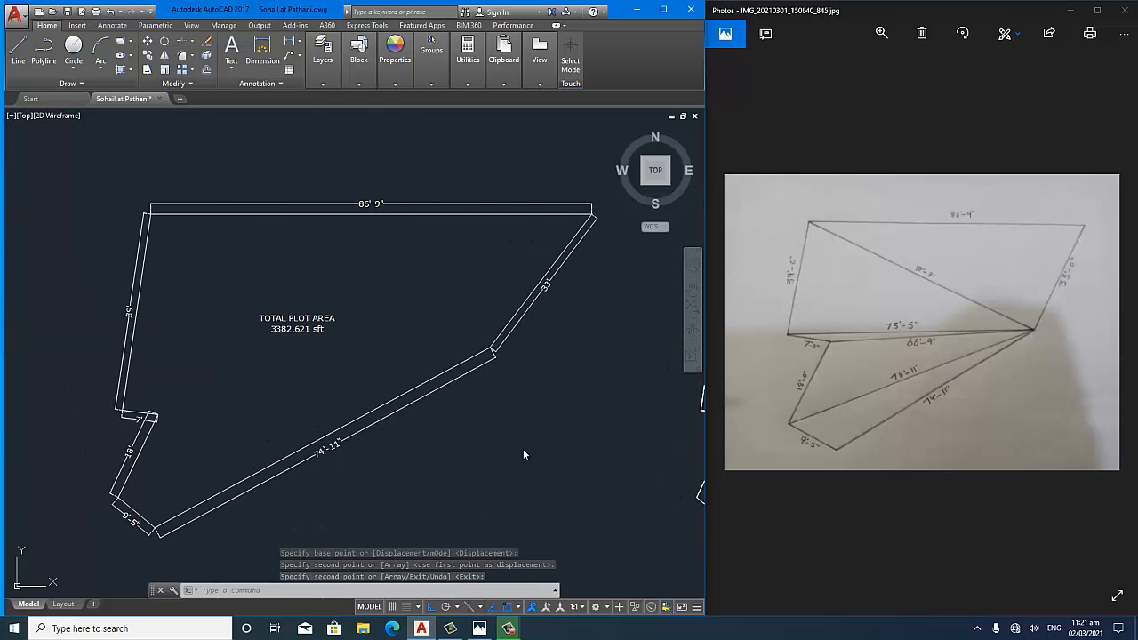
key("ctrl+s")
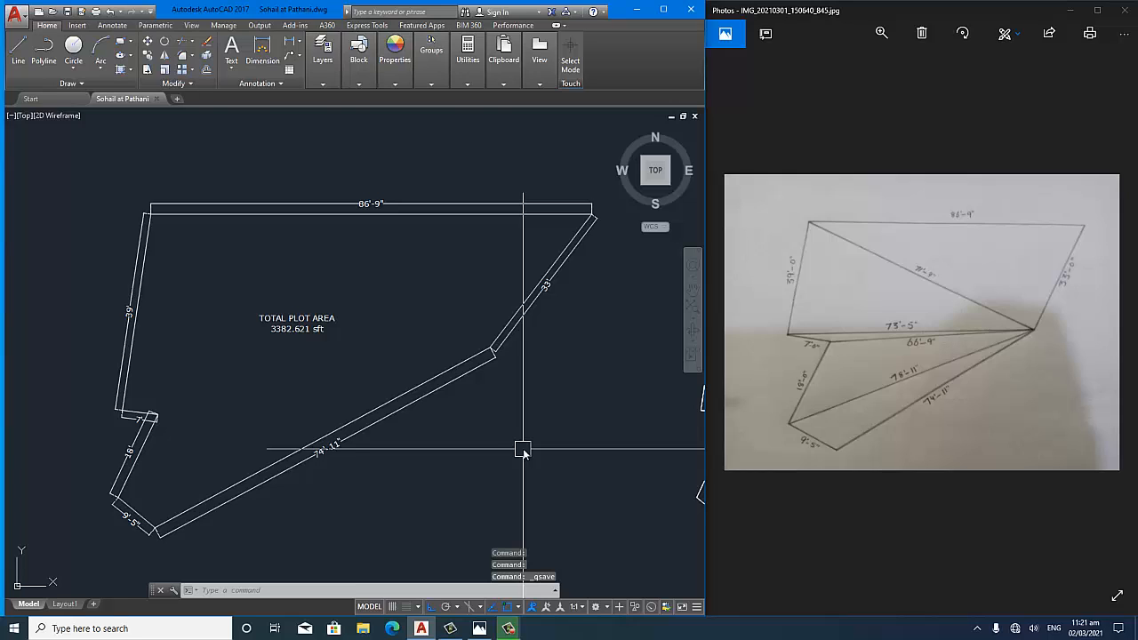